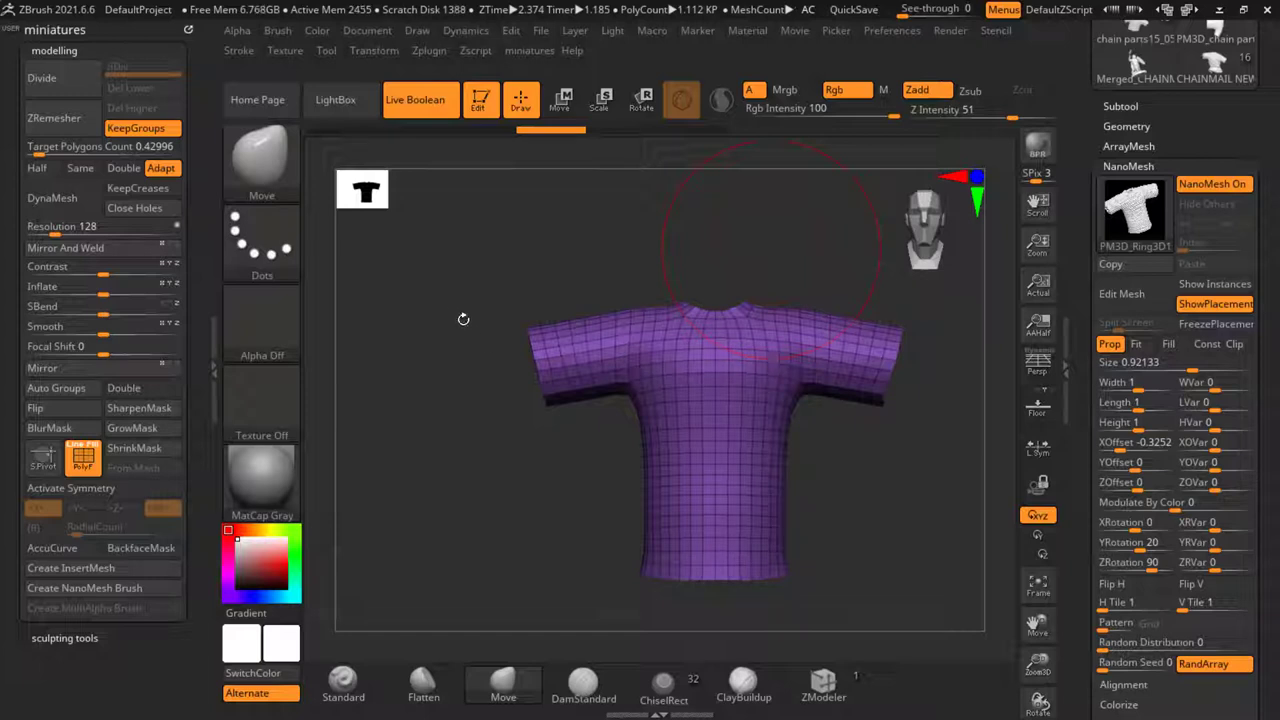
Turn on double-sided display for the shirt base mesh and check it from the side and front
left_click_drag(562, 284, 588, 295)
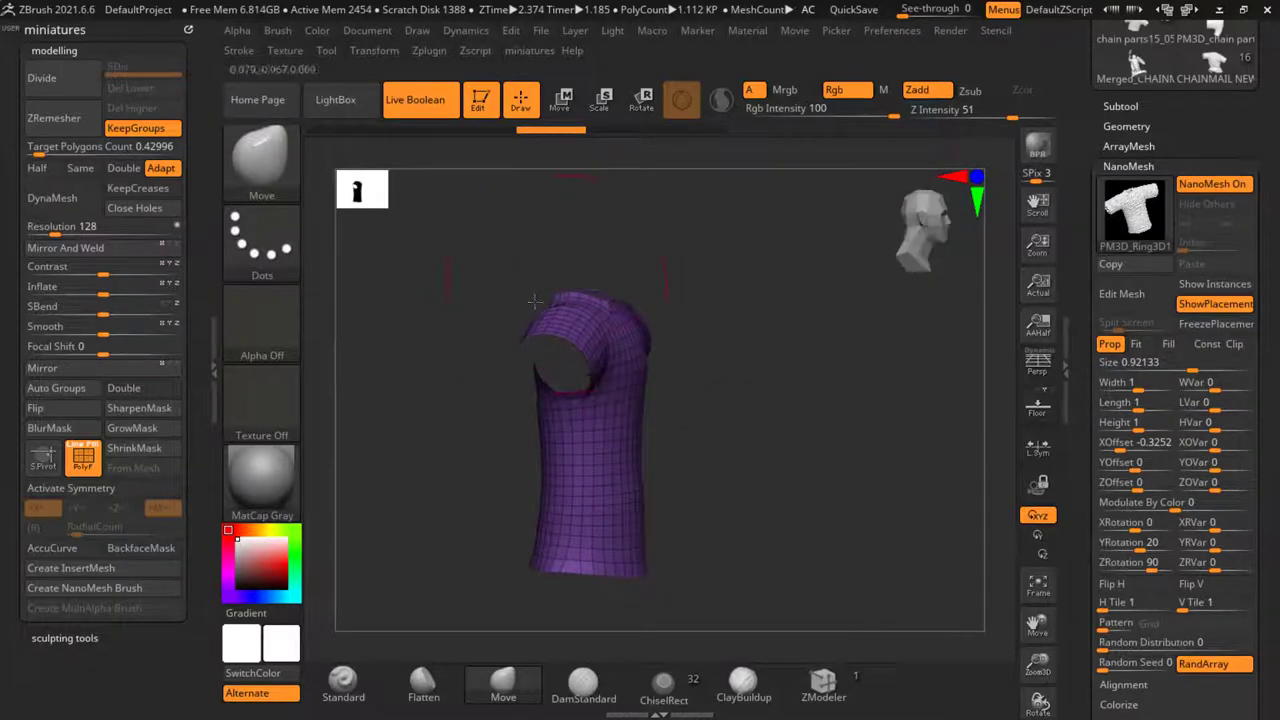
left_click(157, 389)
mouse_move(817, 426)
left_mouse_down()
mouse_move(750, 438)
mouse_move(800, 440)
mouse_move(772, 444)
mouse_move(785, 447)
mouse_move(887, 395)
mouse_move(820, 287)
mouse_move(823, 491)
mouse_move(857, 543)
mouse_move(857, 575)
mouse_move(872, 490)
left_mouse_up()
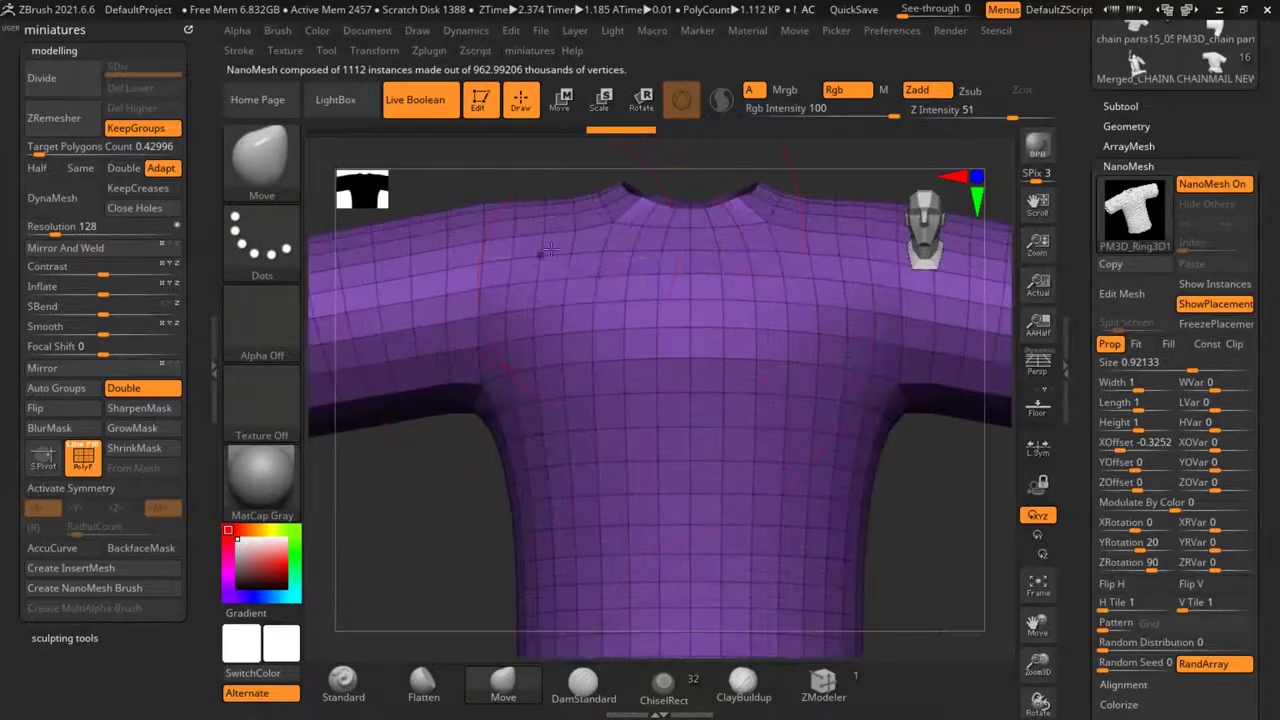
key("f")
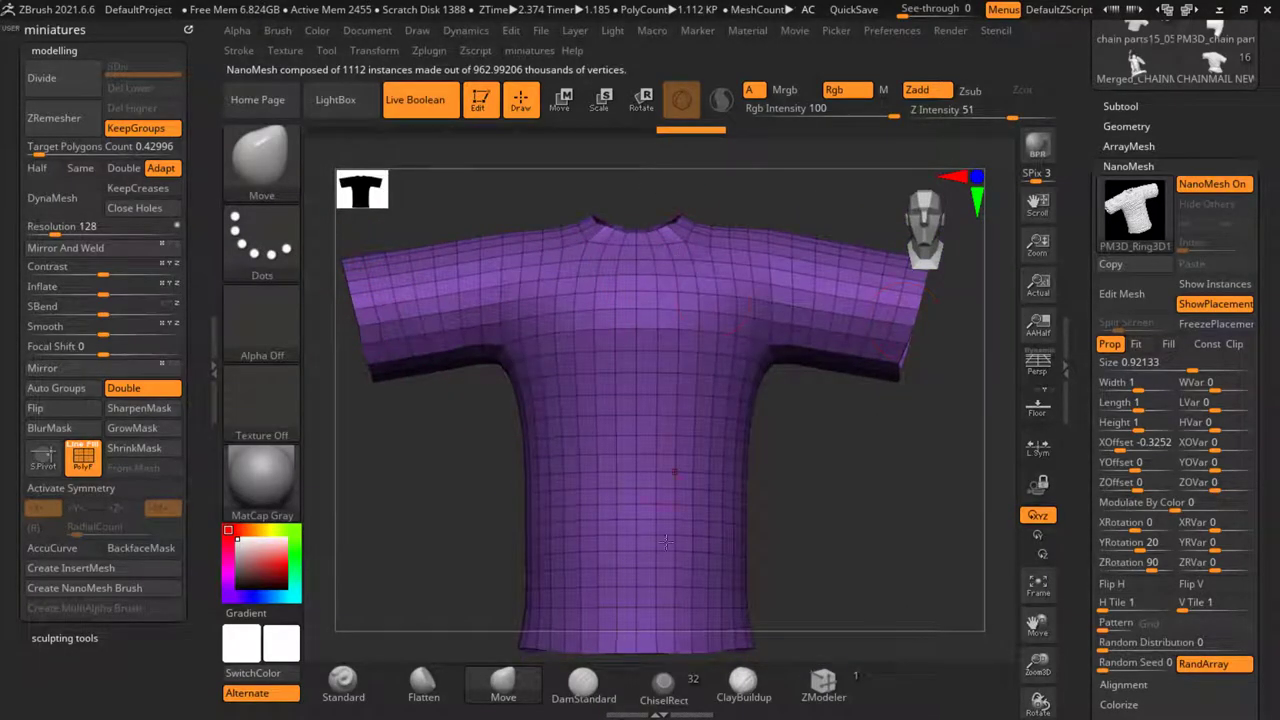
left_click_drag(816, 447, 690, 385, "alt")
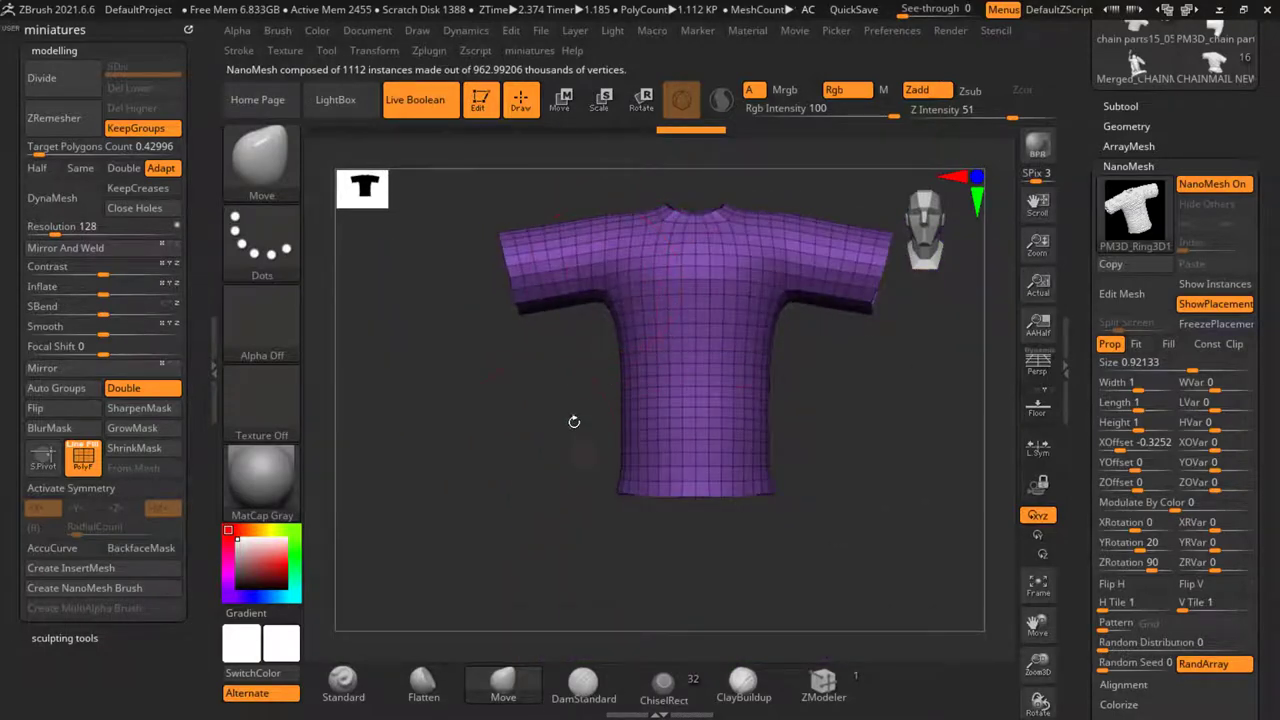
Tweak the shirt's lower hem in side view using the Move brush at a smaller size
mouse_move(574, 422)
left_mouse_down()
mouse_move(651, 457)
mouse_move(676, 447)
left_mouse_up()
key("s")
mouse_move(600, 545)
left_mouse_down("alt")
mouse_move(580, 485)
mouse_move(558, 483)
left_mouse_up("alt")
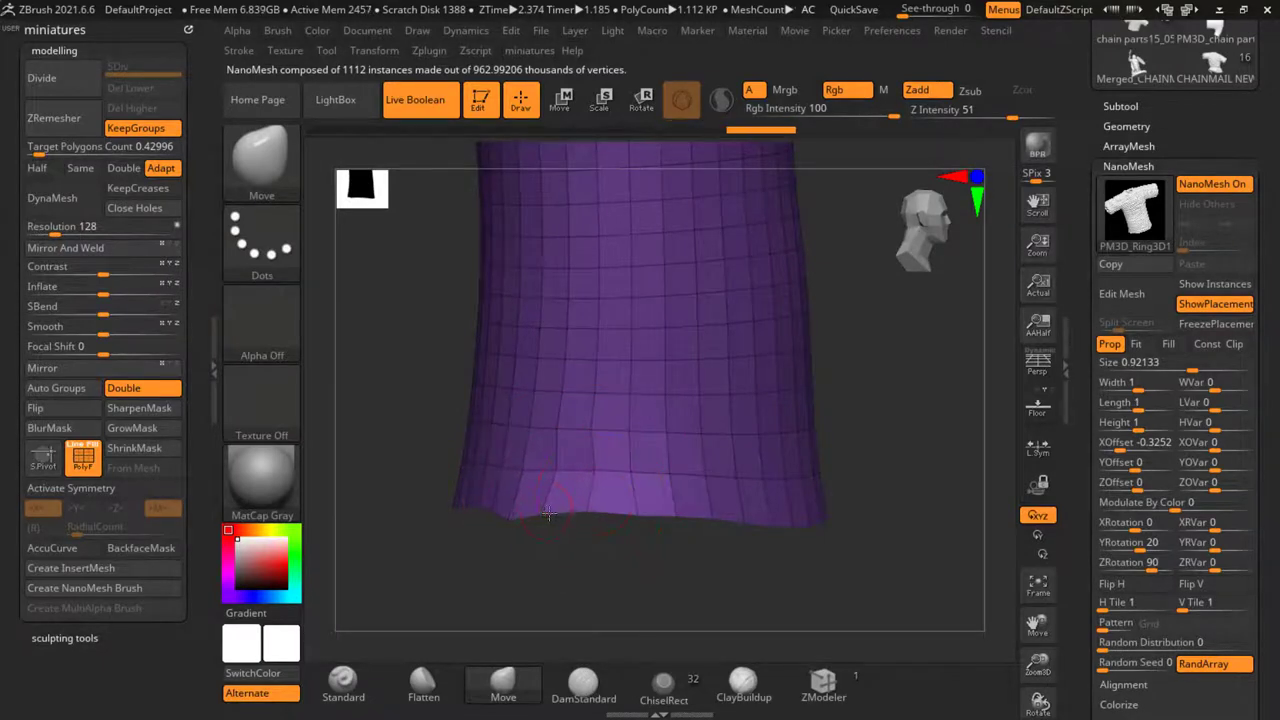
mouse_move(535, 541)
left_mouse_down("alt")
mouse_move(497, 540)
mouse_move(523, 515)
left_mouse_up("alt")
key("s")
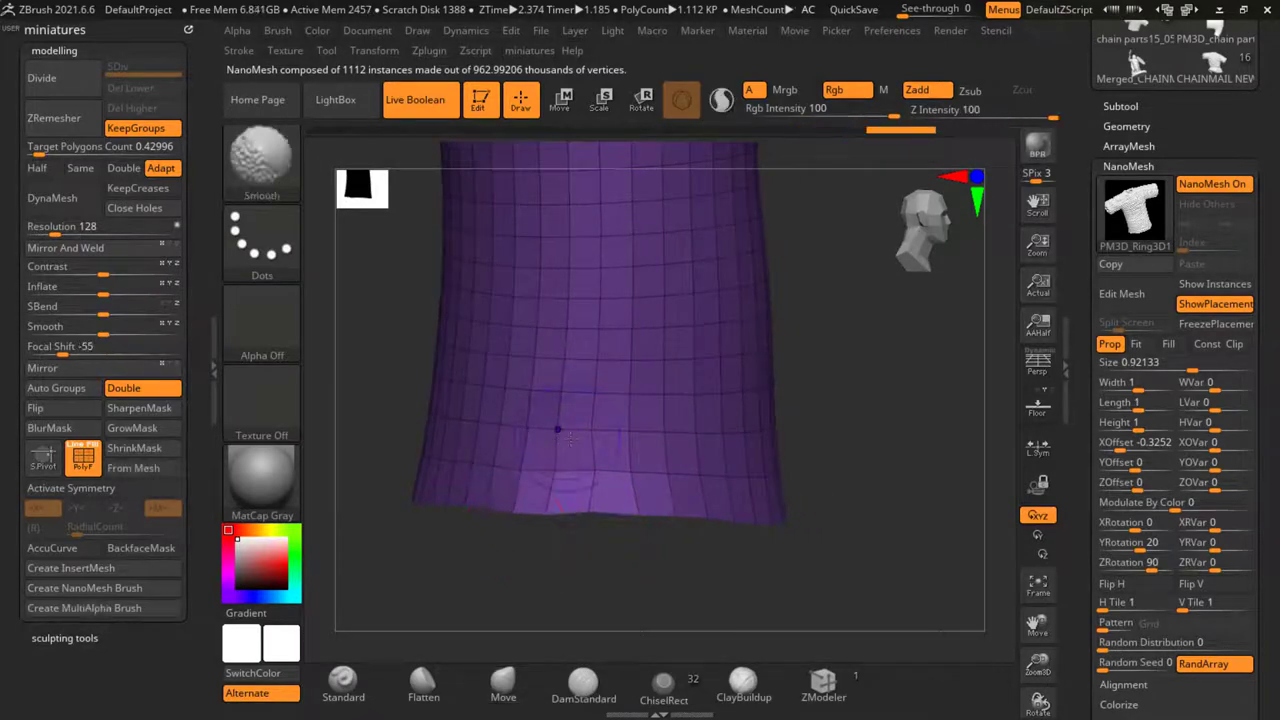
mouse_move(648, 555)
left_mouse_down("alt")
mouse_move(688, 457)
mouse_move(748, 456)
left_mouse_up("alt")
left_click_drag(748, 456, 738, 482, "alt")
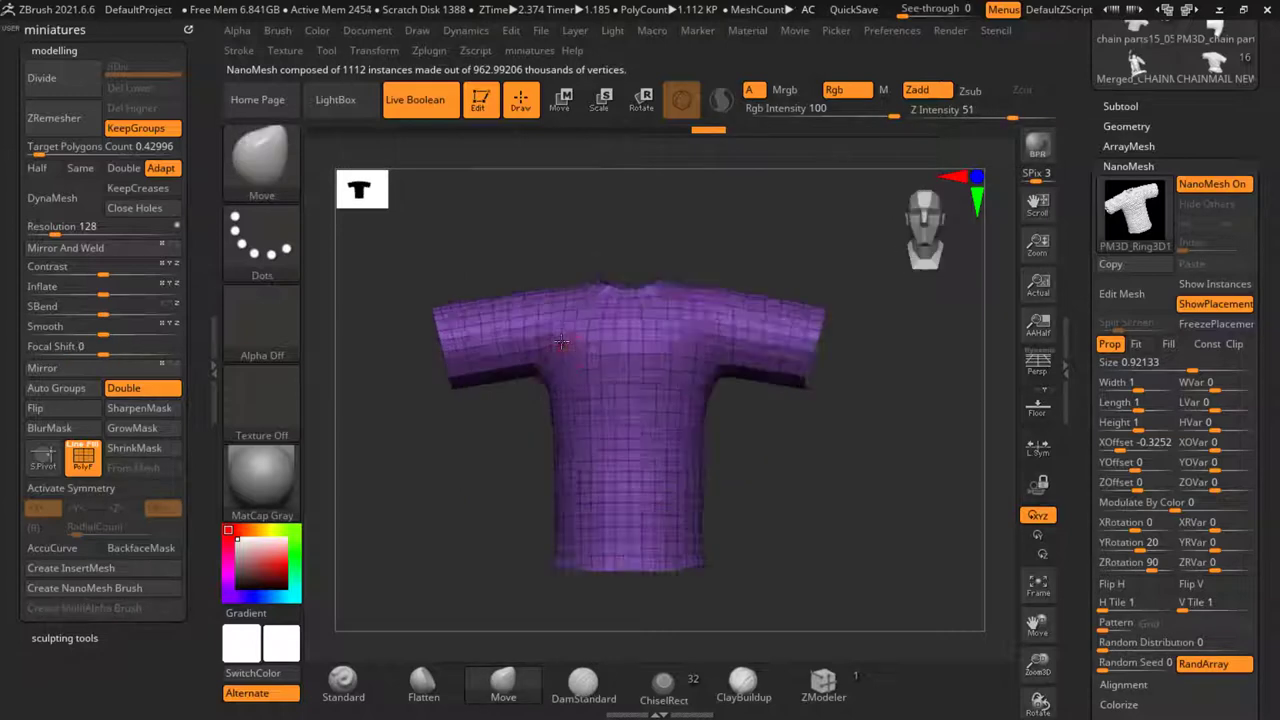
Activate X symmetry and adjust the shirt's shoulder area with a larger Move brush
left_click_drag(562, 342, 560, 348, "alt")
key("x")
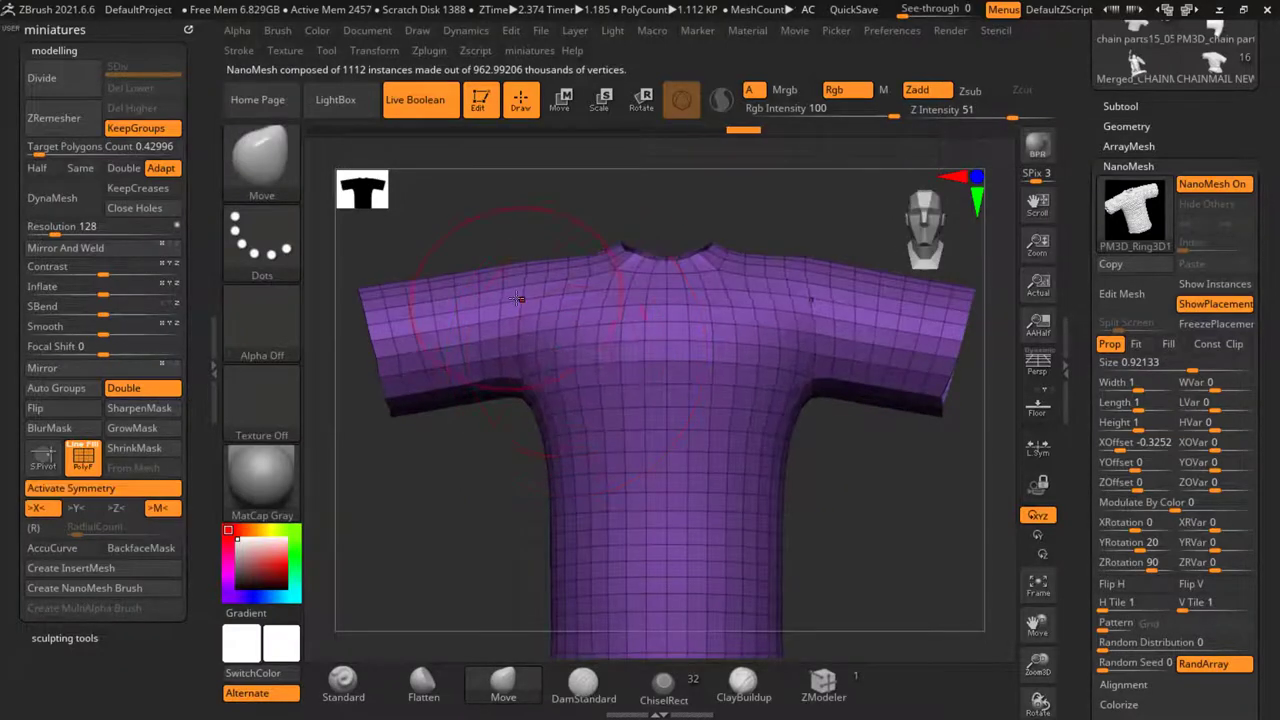
mouse_move(517, 298)
left_mouse_down()
mouse_move(517, 318)
mouse_move(520, 296)
left_mouse_up()
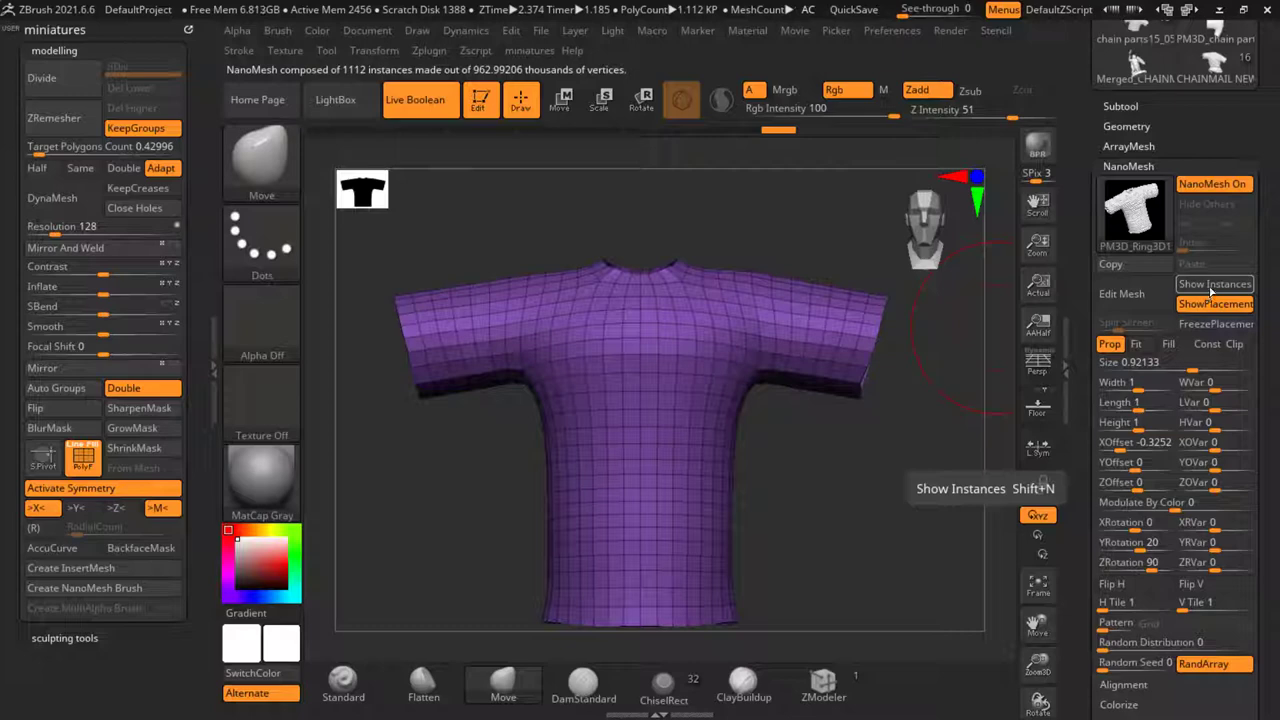
Show the NanoMesh ring instances on the shirt and turn off PolyFrame to inspect the chainmail from the front and side
left_click(1212, 288)
mouse_move(849, 481)
left_mouse_down()
mouse_move(840, 495)
mouse_move(764, 495)
mouse_move(854, 491)
mouse_move(850, 468)
left_mouse_up()
key("space")
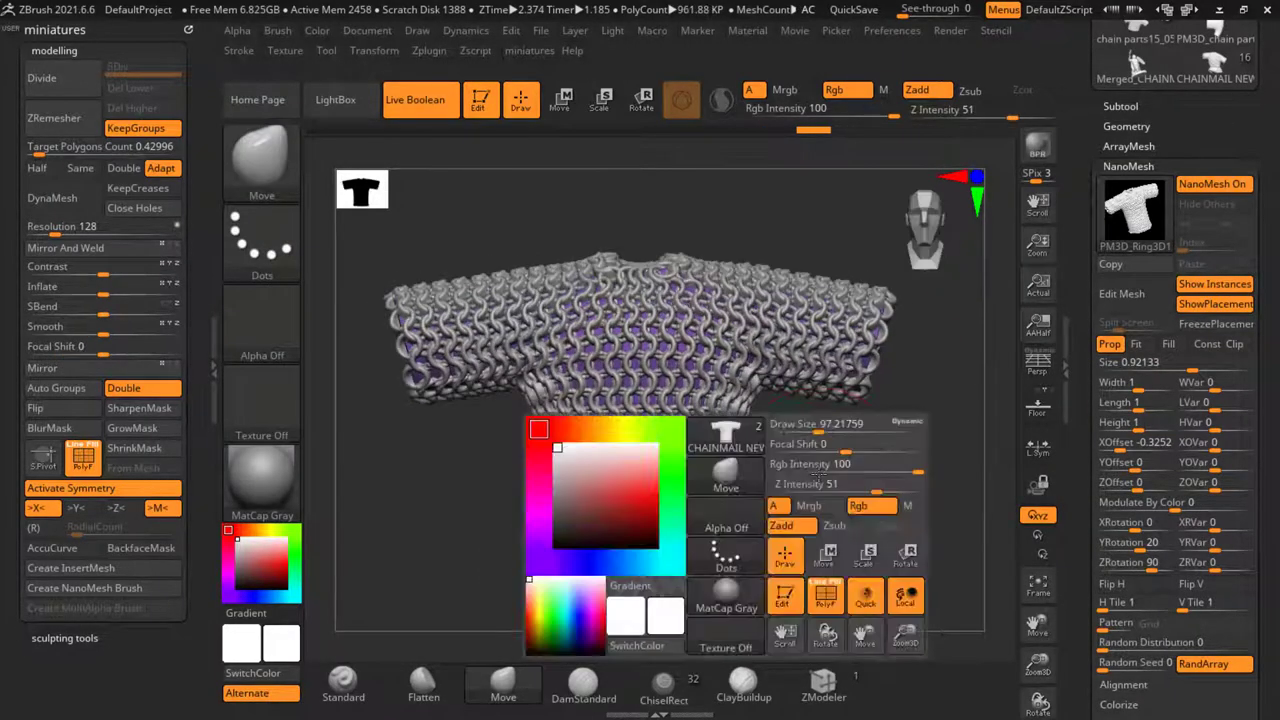
left_click(831, 610)
scroll(645, 391, "up", 10)
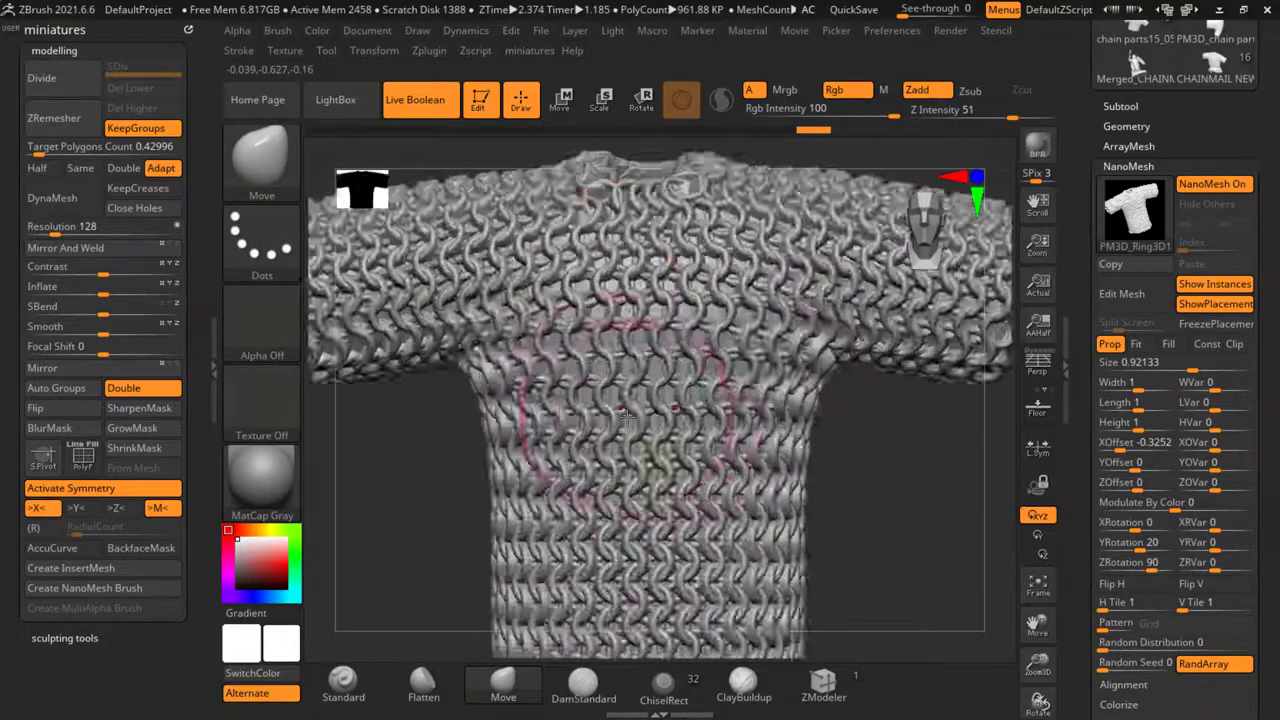
scroll(652, 390, "down", 10)
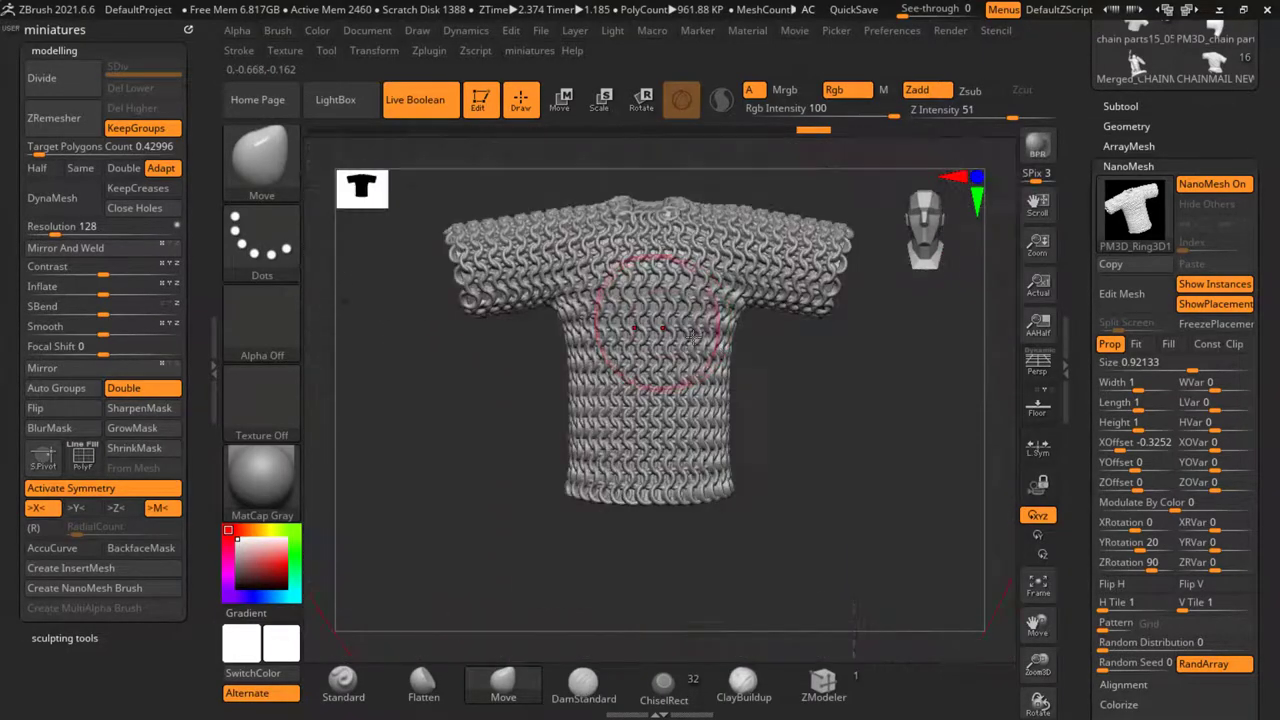
left_click_drag(851, 408, 785, 411)
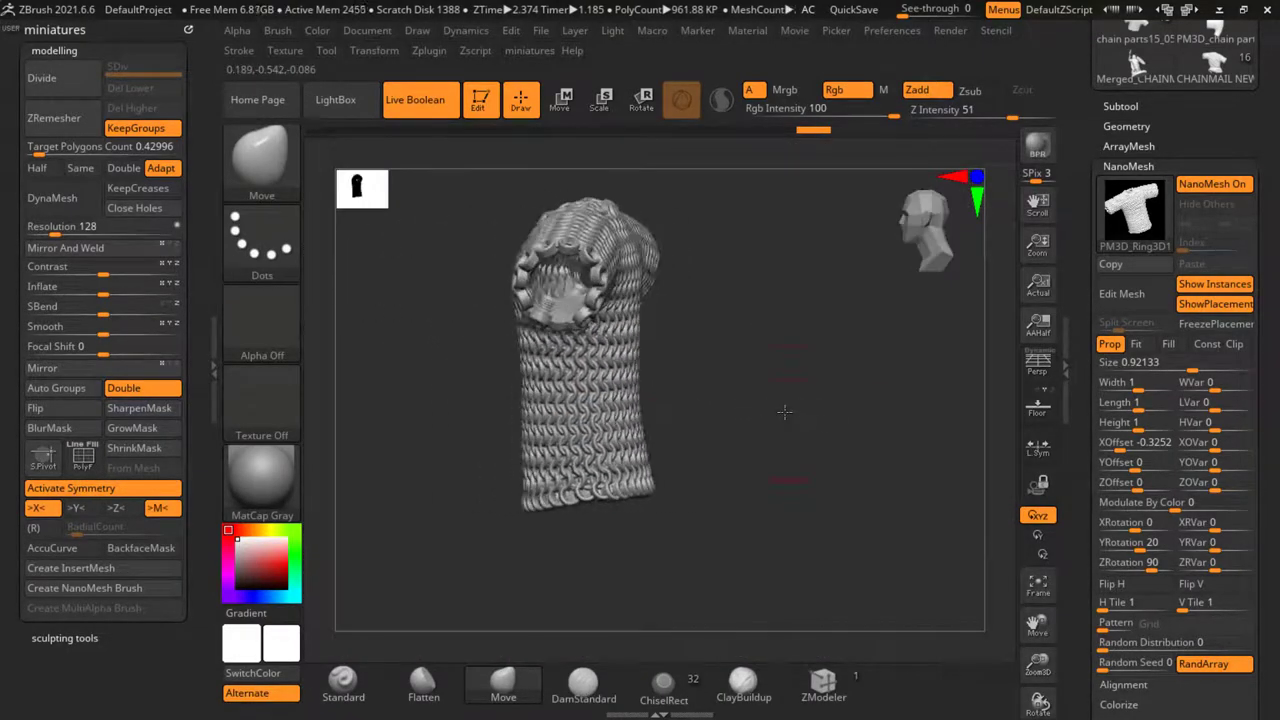
scroll(600, 495, "up", 5)
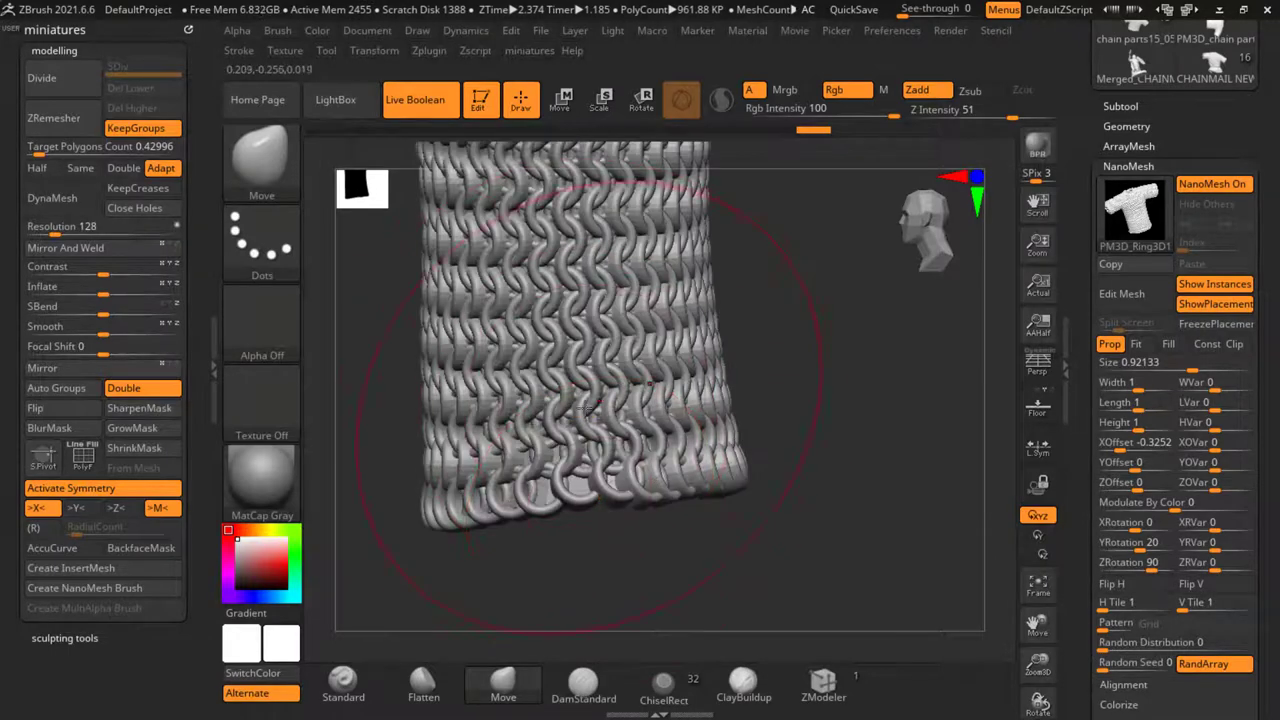
Try to reshape the lower side of the chainmail shirt with the Move brush and undo the change
left_click_drag(620, 350, 590, 372)
scroll(594, 426, "down", 3)
scroll(594, 426, "down", 3)
left_click_drag(790, 400, 786, 349)
left_click_drag(684, 389, 769, 417, "alt")
key("ctrl+z")
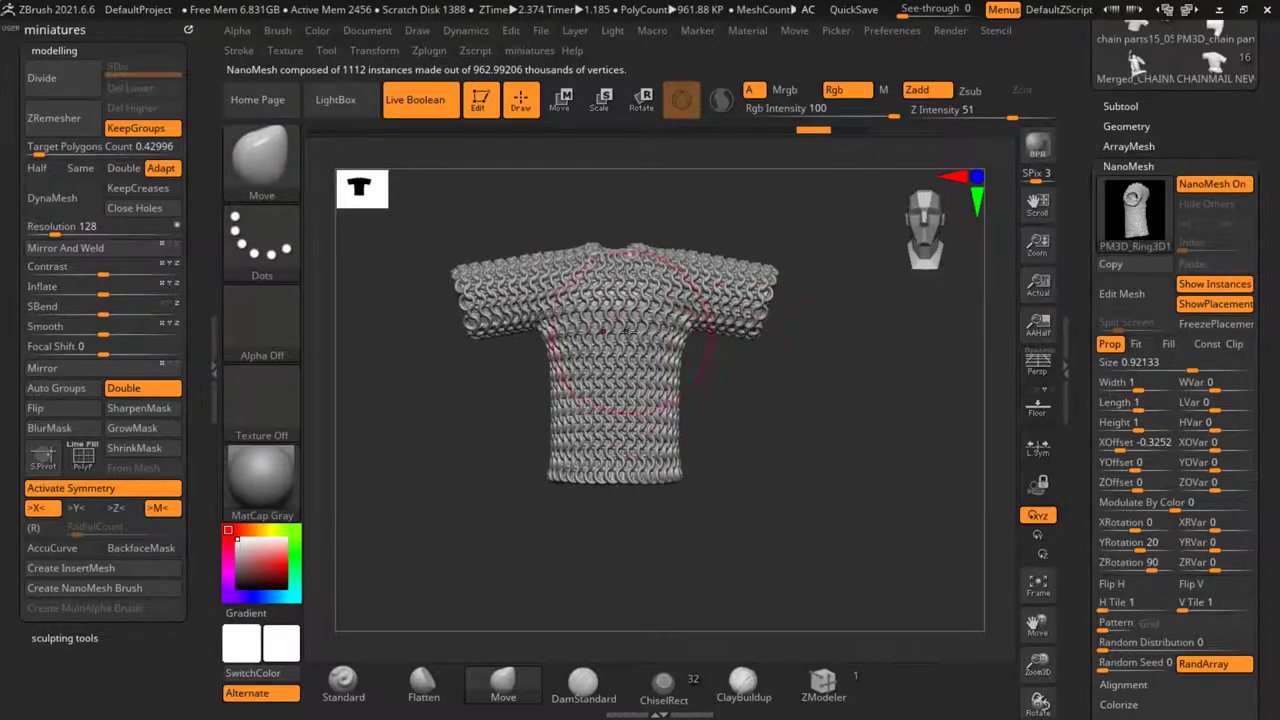
Switch to the posed warrior miniature and hide its weapons folder to expose the chainmail on the torso
scroll(533, 303, "up", 3)
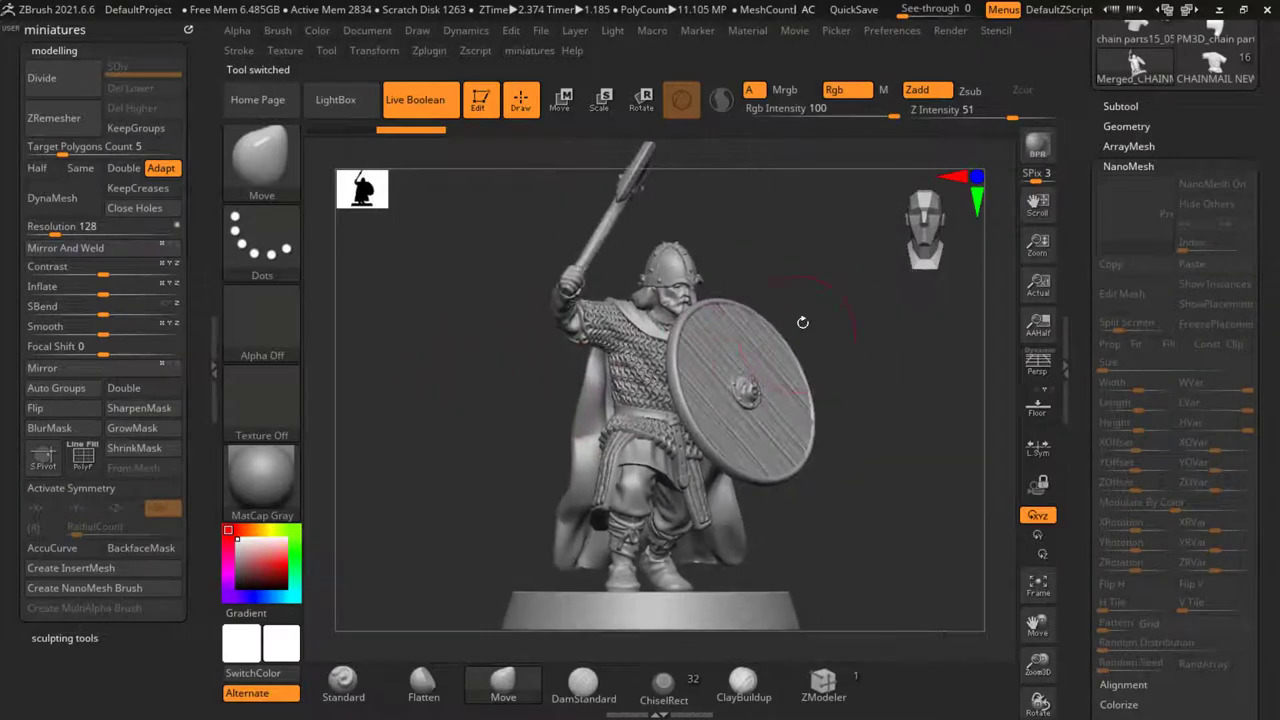
left_click_drag(803, 322, 876, 273)
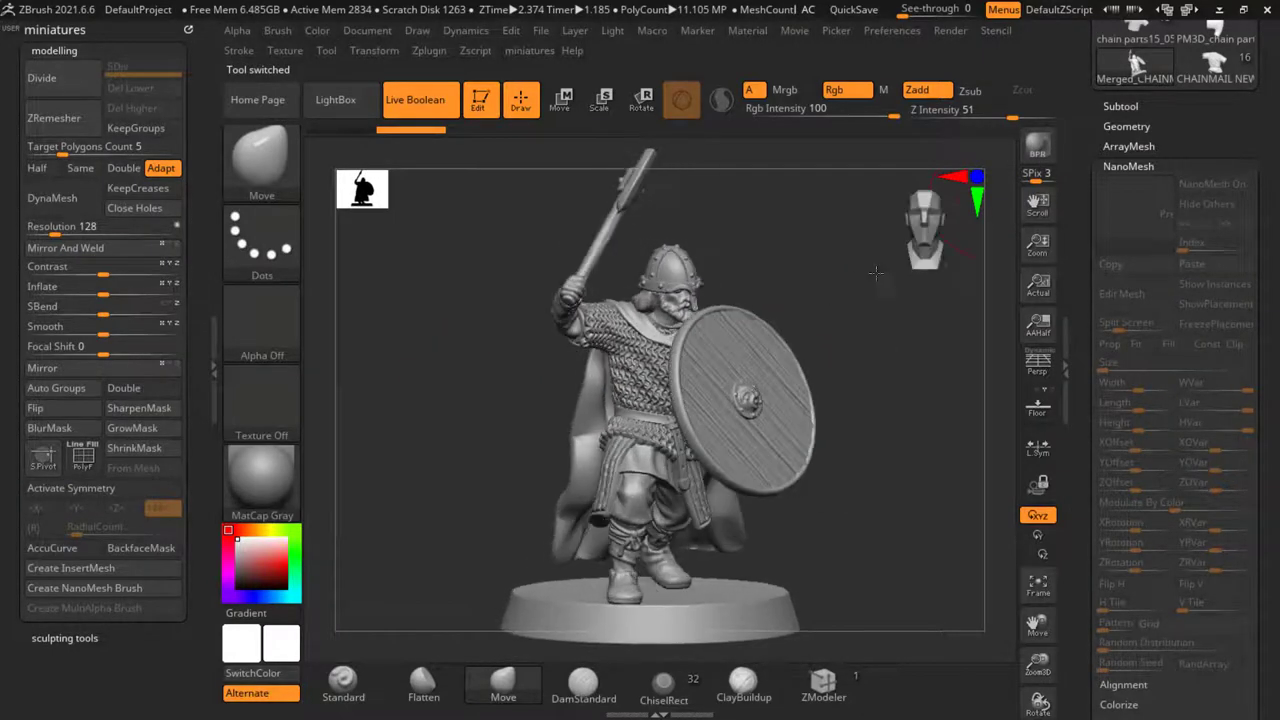
left_click(1120, 106)
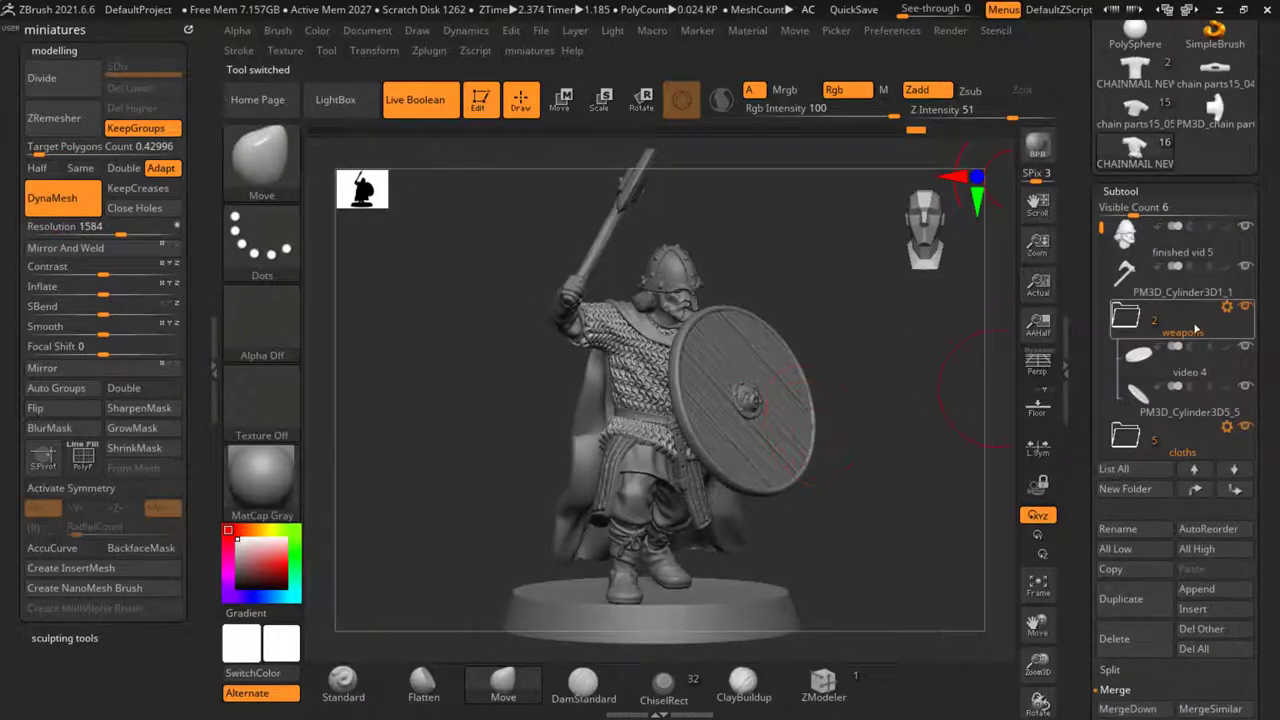
left_click(1245, 308)
left_click_drag(803, 414, 778, 406)
scroll(671, 364, "up", 6)
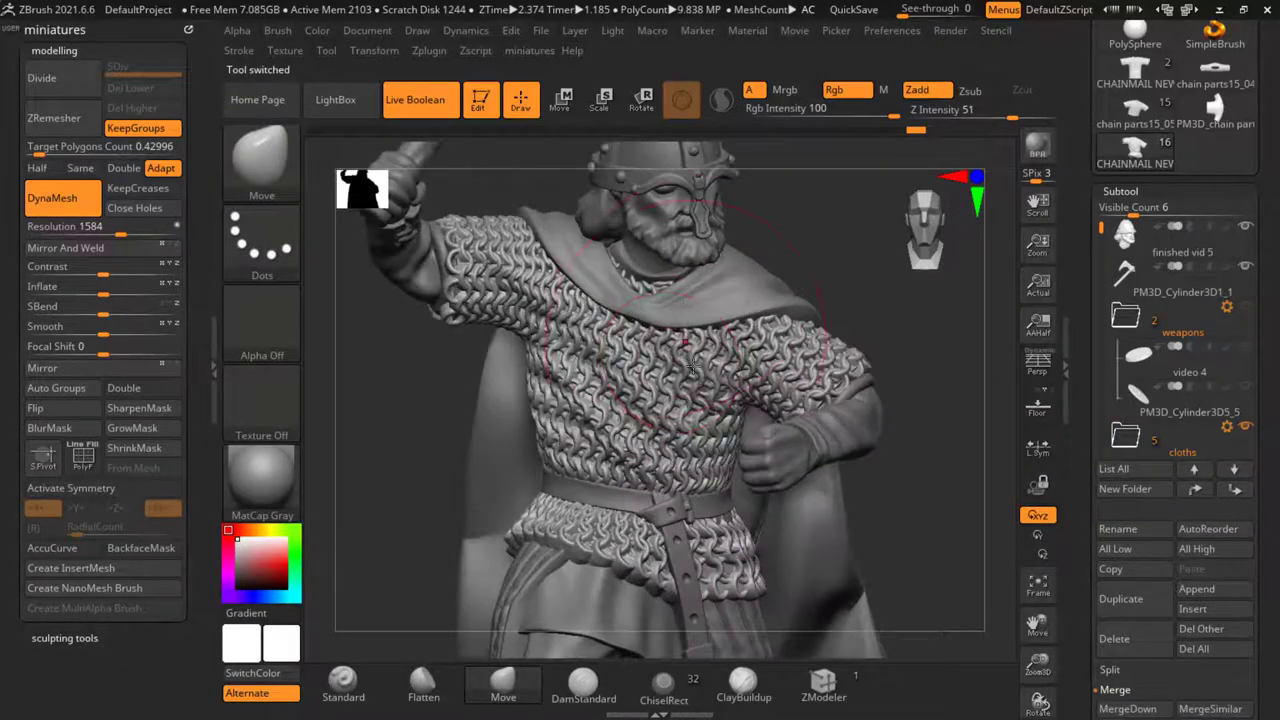
mouse_move(834, 305)
left_mouse_down()
mouse_move(886, 303)
mouse_move(822, 296)
left_mouse_up()
Select the CHAINMAIL NEW TOOL1 subtool in the warrior's cloths folder
left_click_drag(1098, 231, 1099, 386)
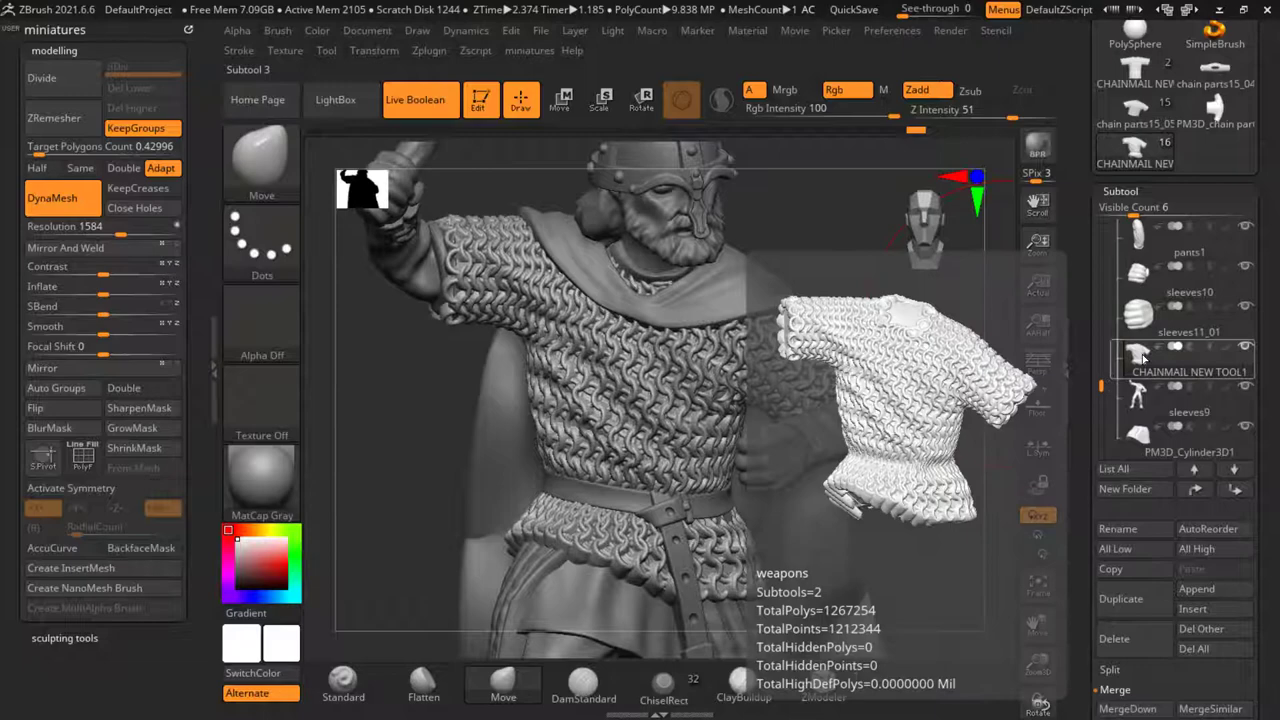
left_click(1143, 357)
left_click_drag(878, 504, 880, 420)
Switch to the chain parts15_05 tool and examine its collection of chainmail pieces from the front
left_click(1130, 118)
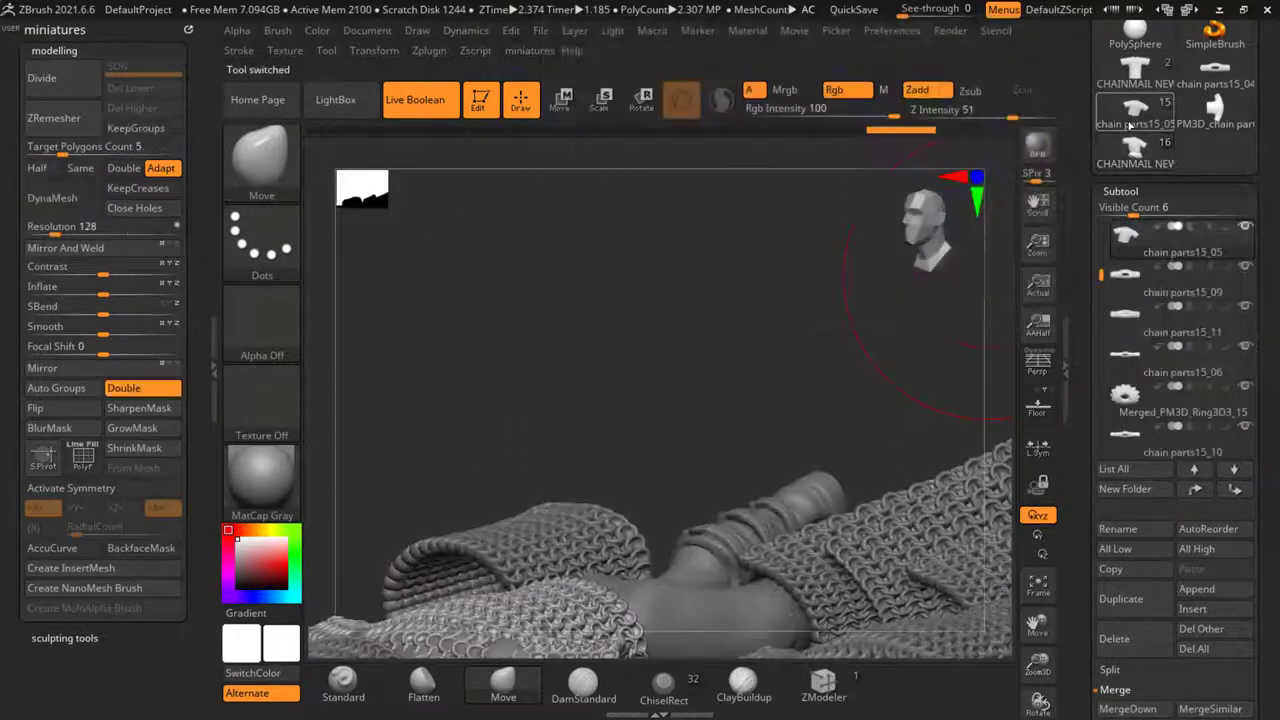
mouse_move(571, 437)
left_mouse_down()
mouse_move(580, 500)
mouse_move(561, 605)
mouse_move(598, 497)
mouse_move(856, 422)
left_mouse_up()
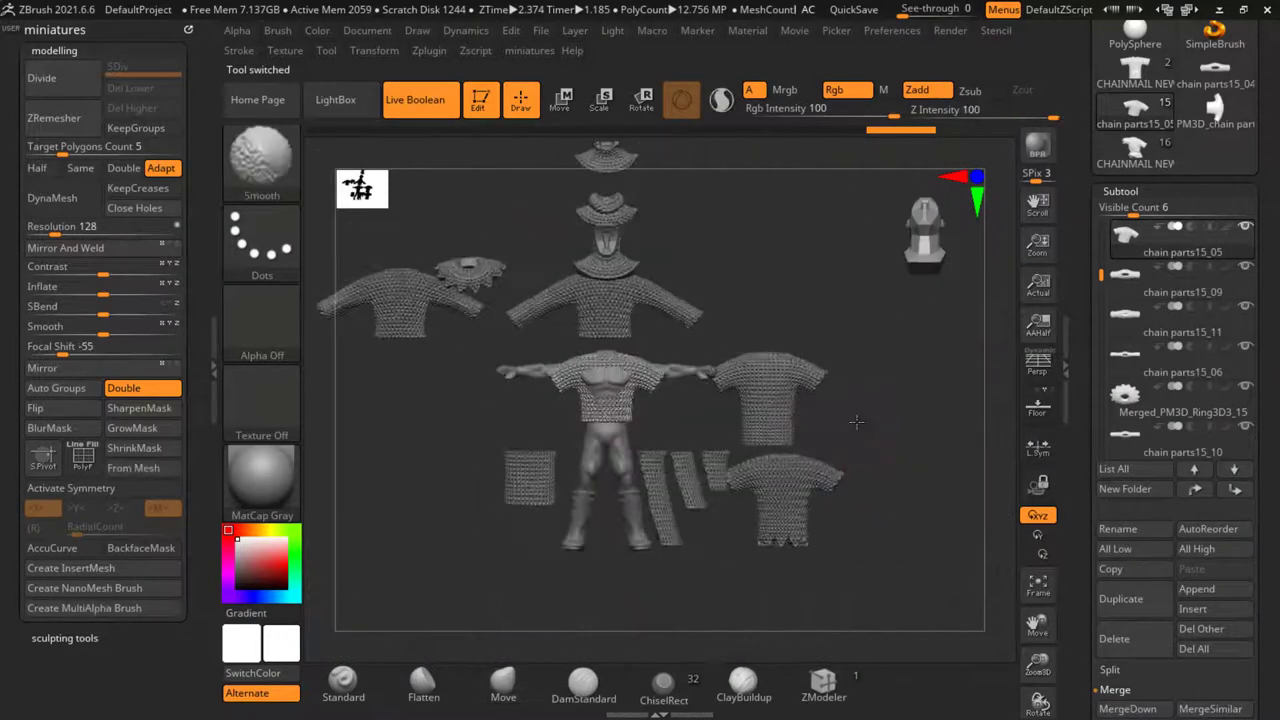
mouse_move(866, 480)
left_mouse_down()
mouse_move(882, 494)
mouse_move(868, 474)
left_mouse_up()
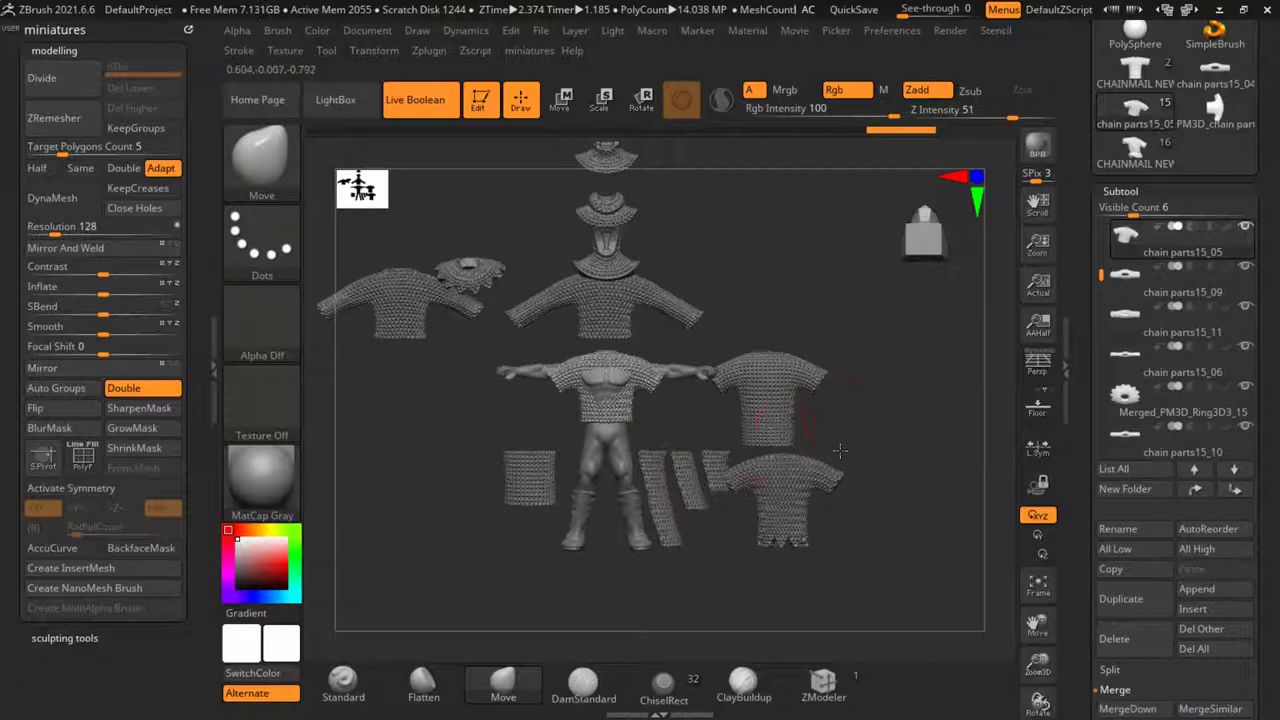
left_click_drag(845, 414, 848, 492, "alt")
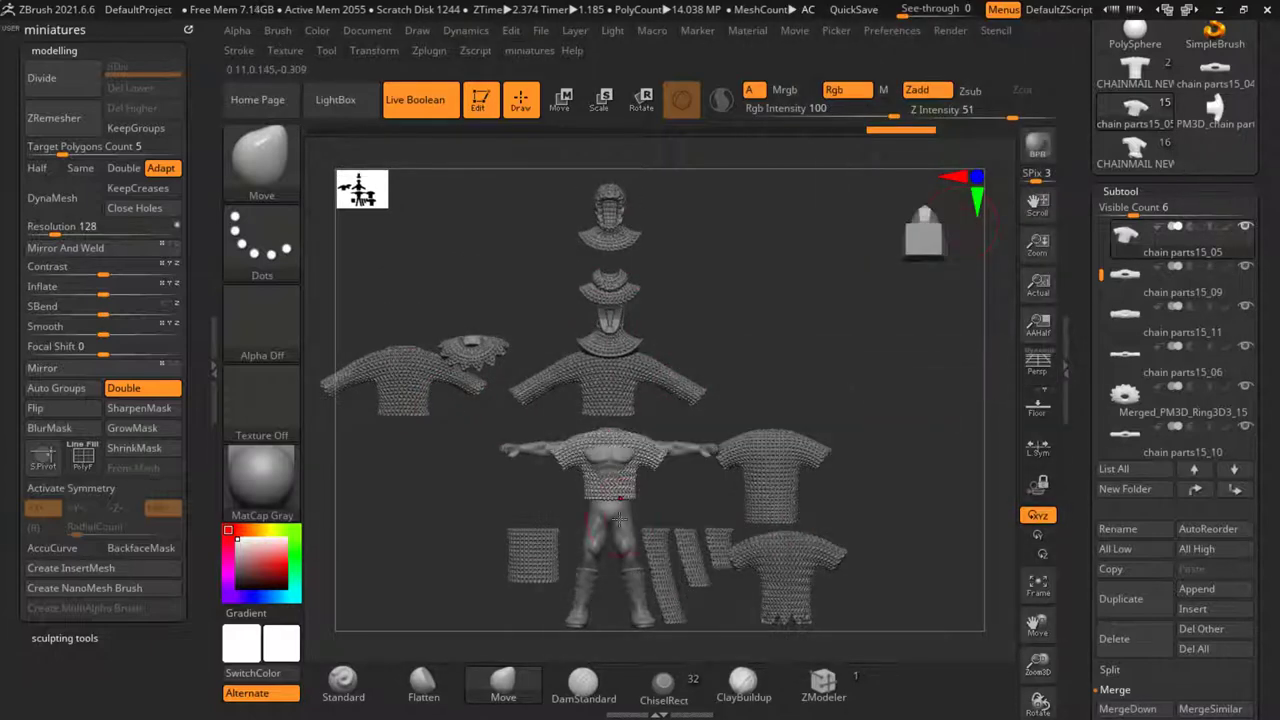
Look at the PM3D_chain parts15_05 base mesh and switch to the chainmail shirt tool that holds two subtools
left_click(1215, 112)
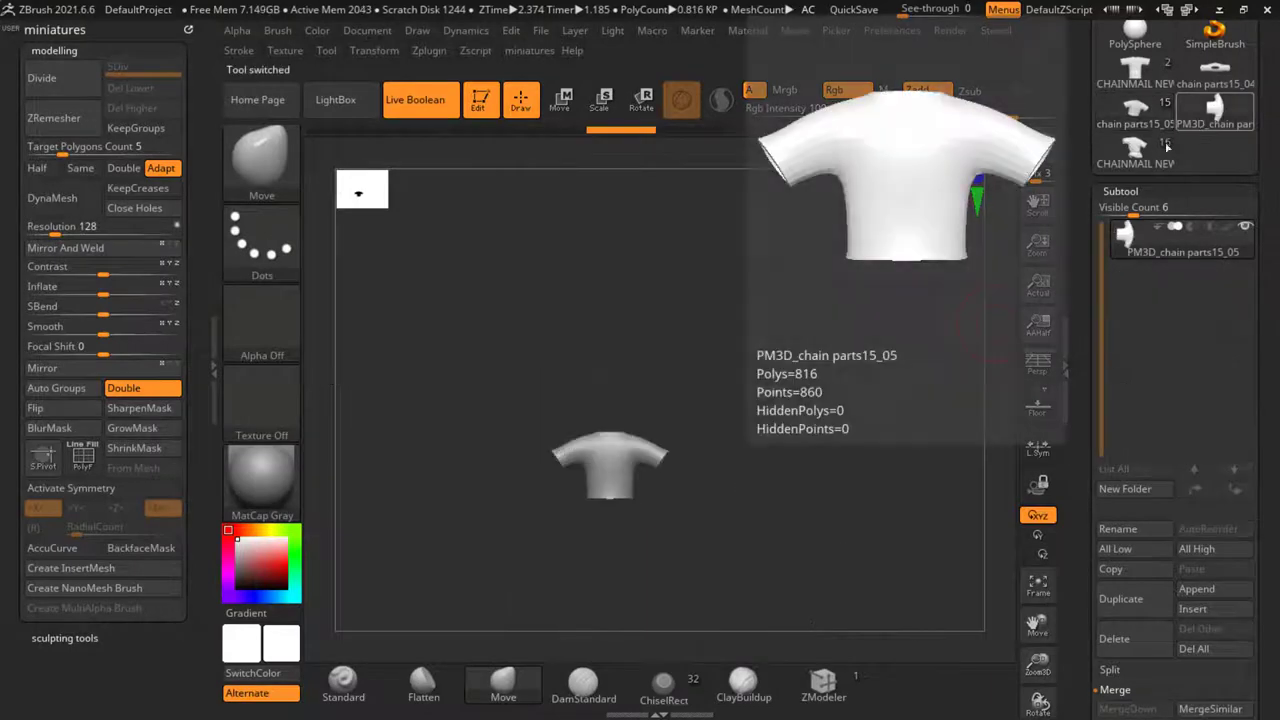
left_click(1134, 78)
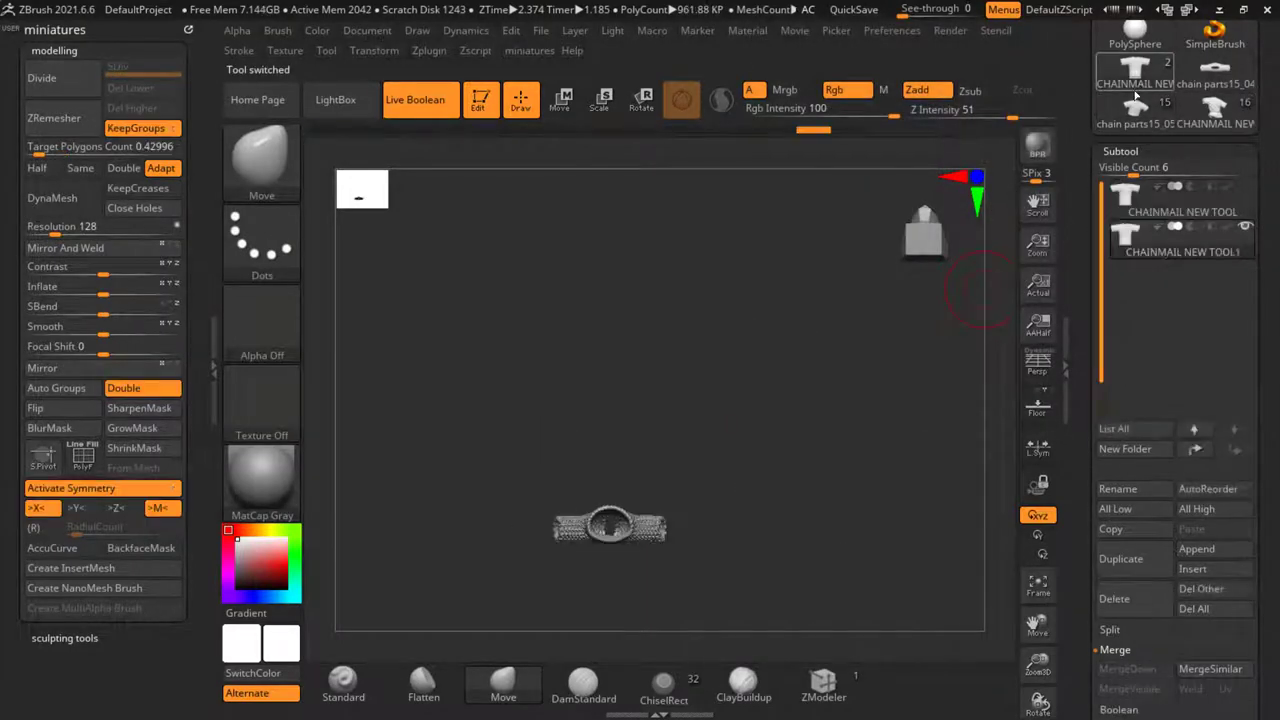
left_click_drag(534, 377, 662, 420)
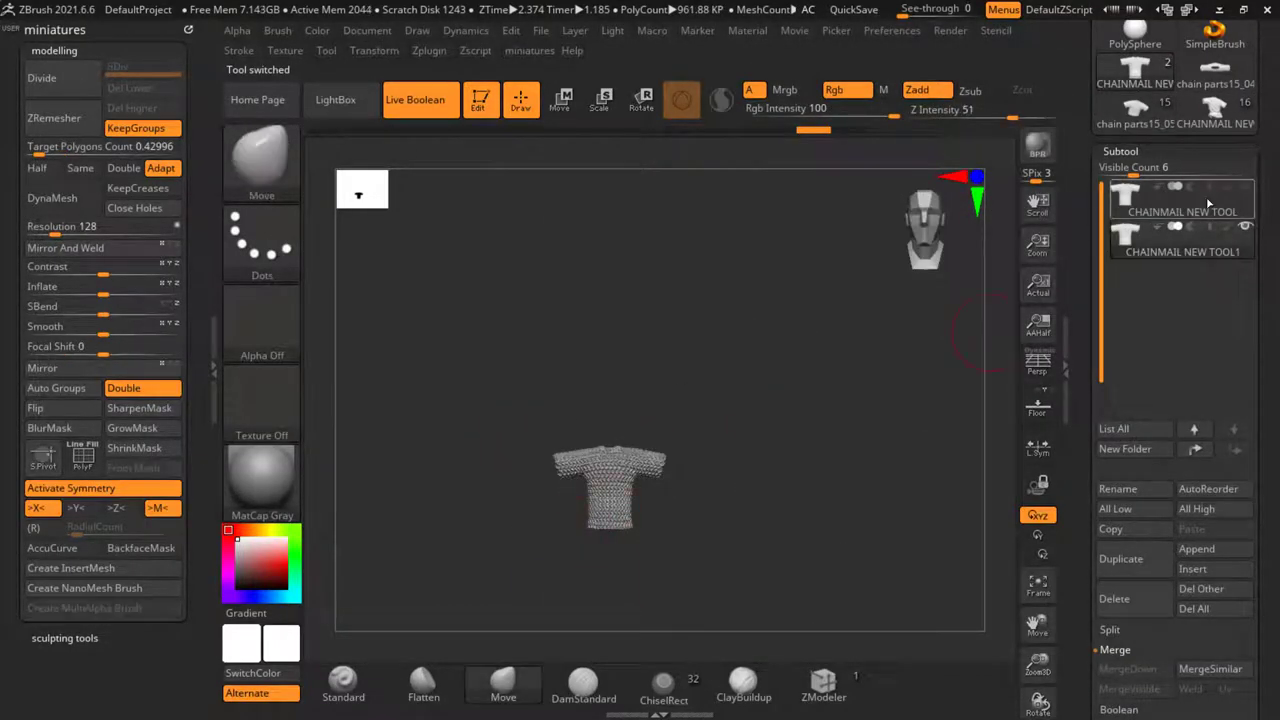
scroll(596, 485, "up", 5)
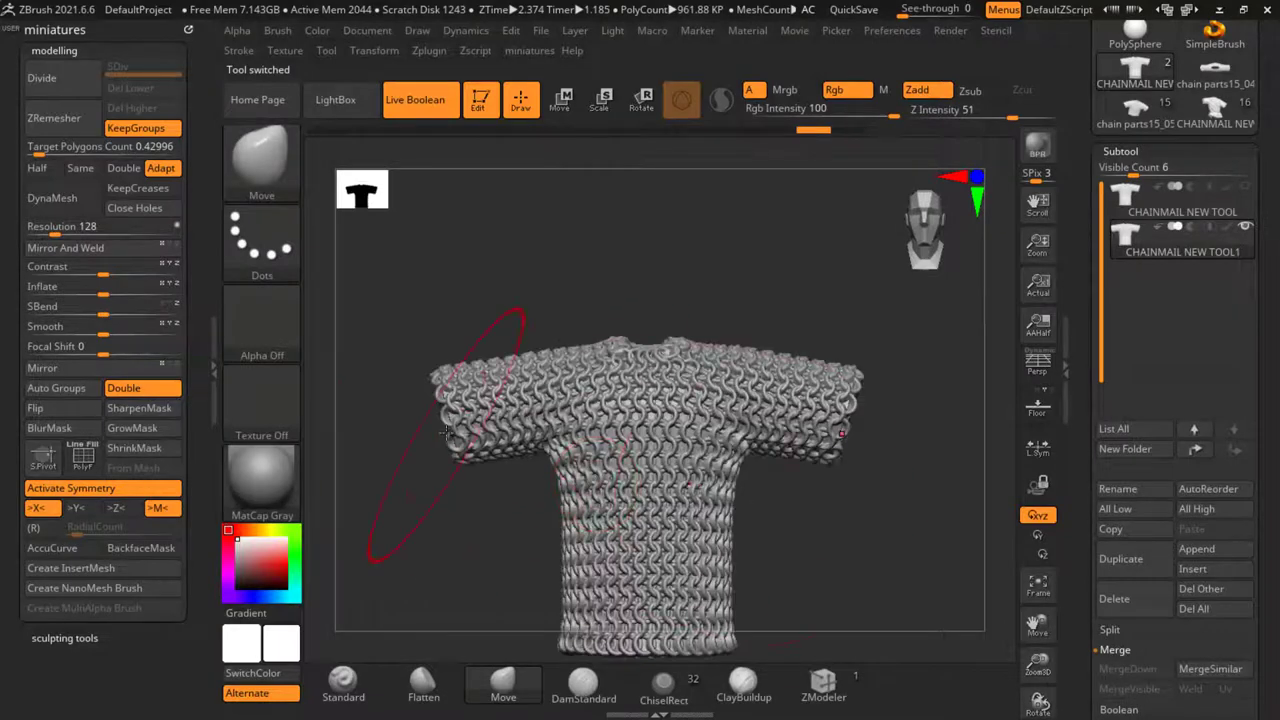
left_click_drag(505, 420, 516, 408)
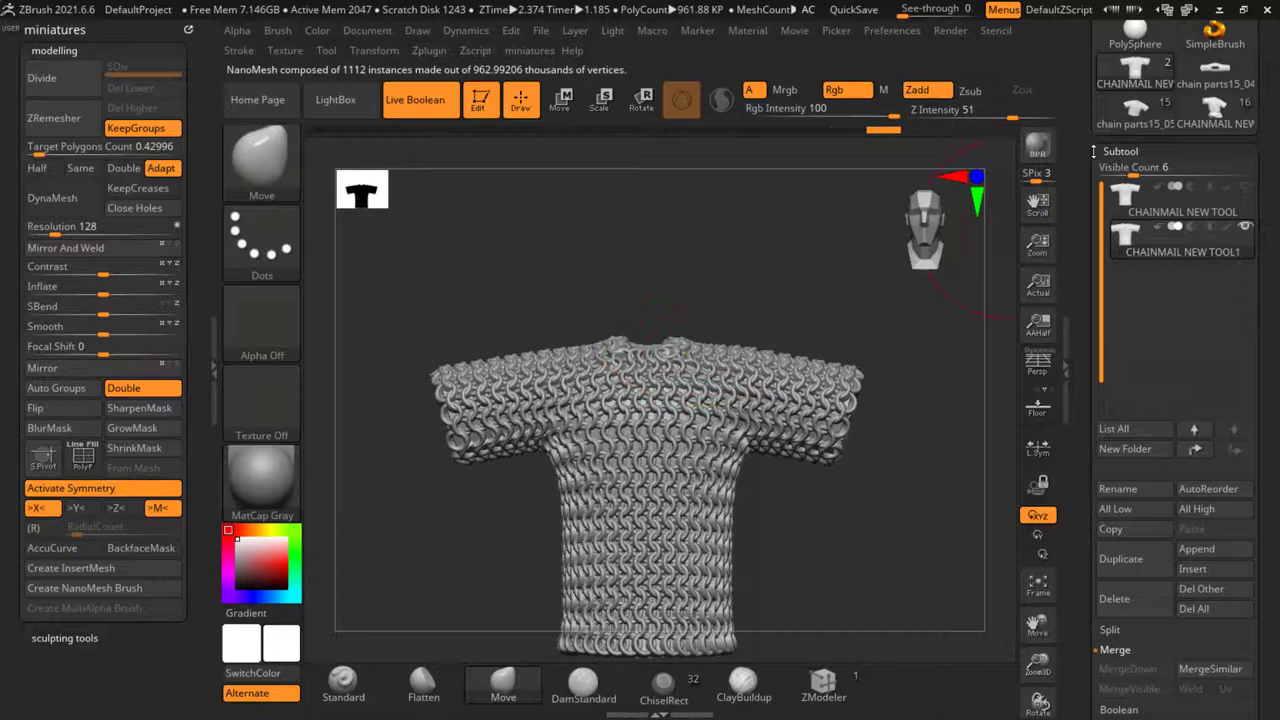
Compare the loaded tools and return to the 16-subtool warrior, selecting its CHAINMAIL NEW TOOL1 subtool
left_click_drag(1093, 151, 1093, 263)
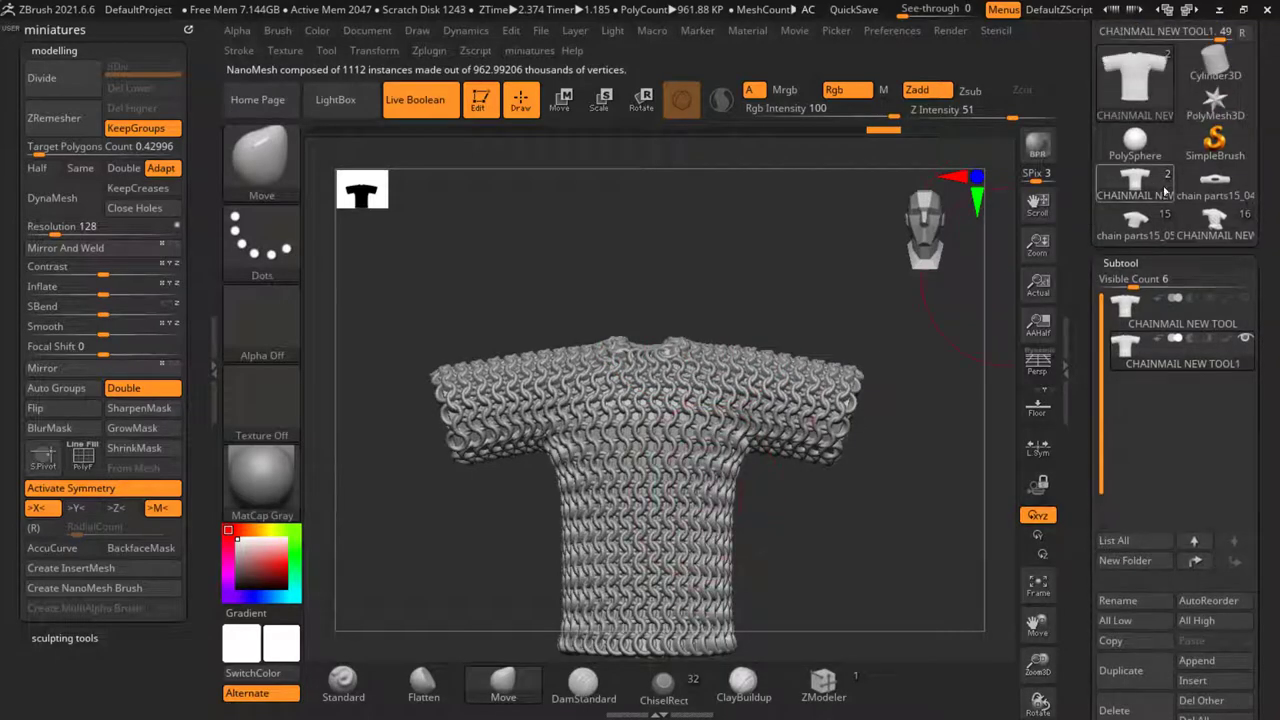
mouse_move(1145, 183)
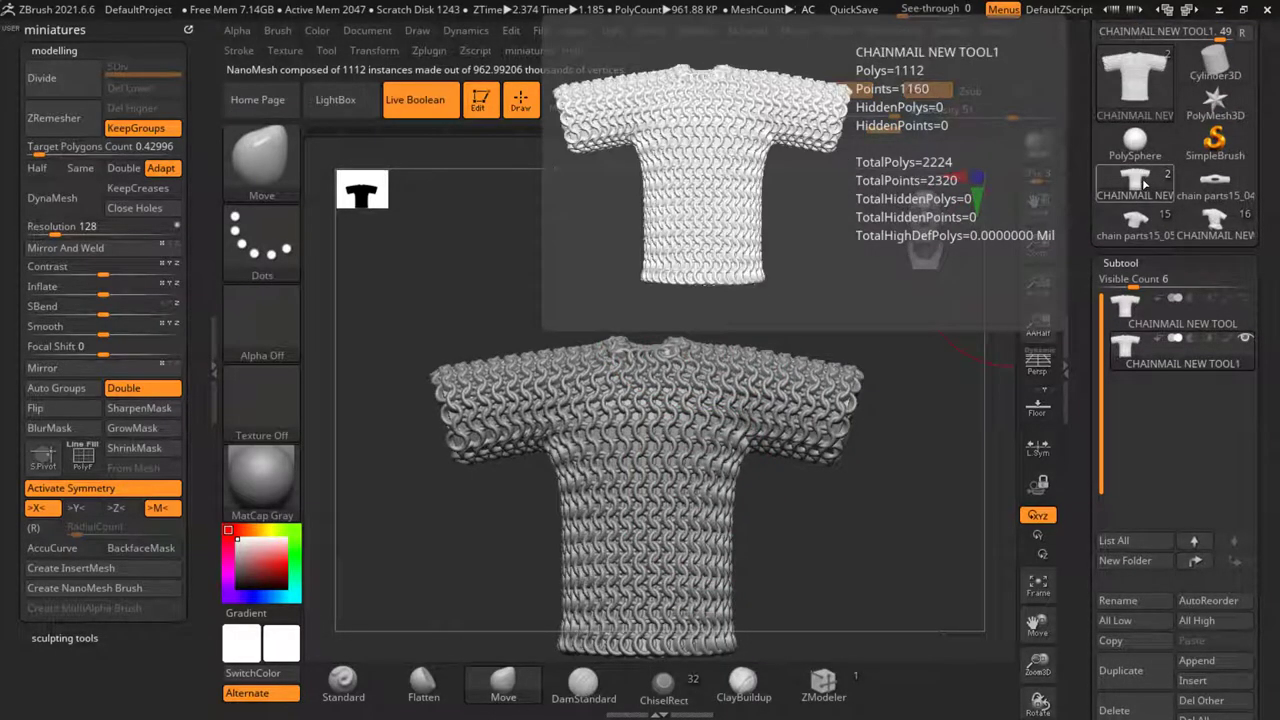
left_click(1140, 213)
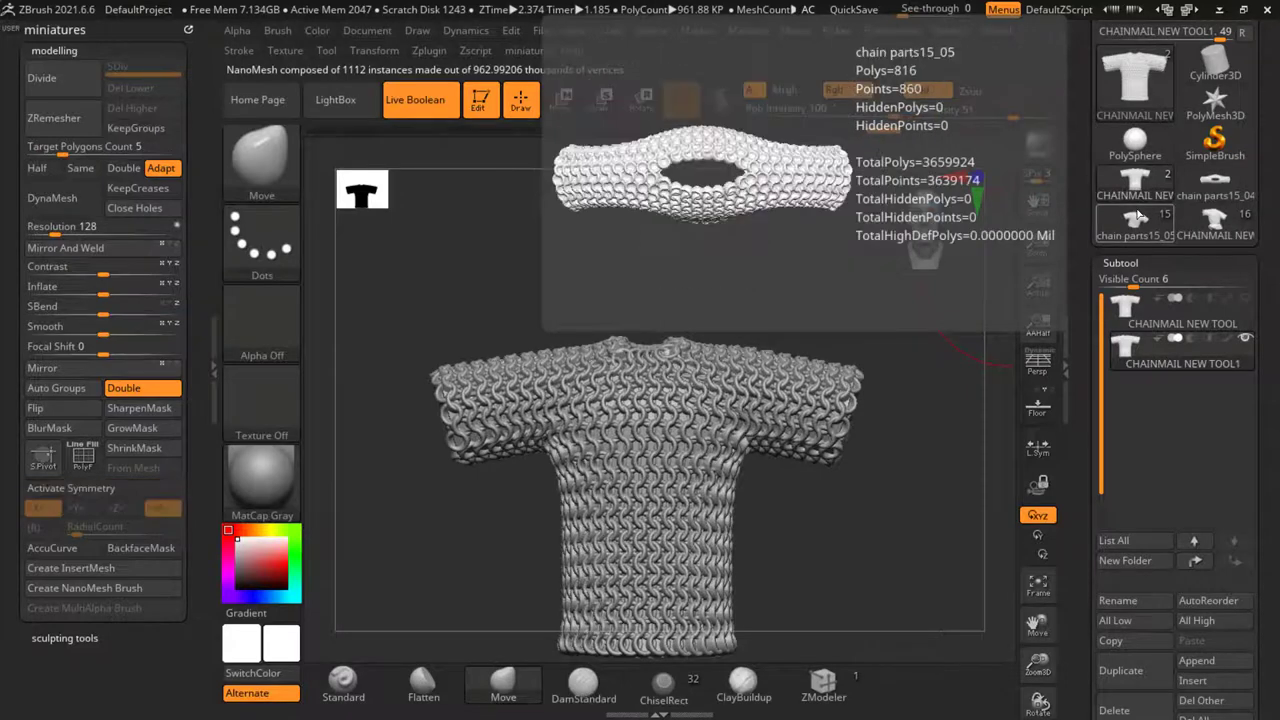
left_click(1207, 178)
left_click(1164, 187)
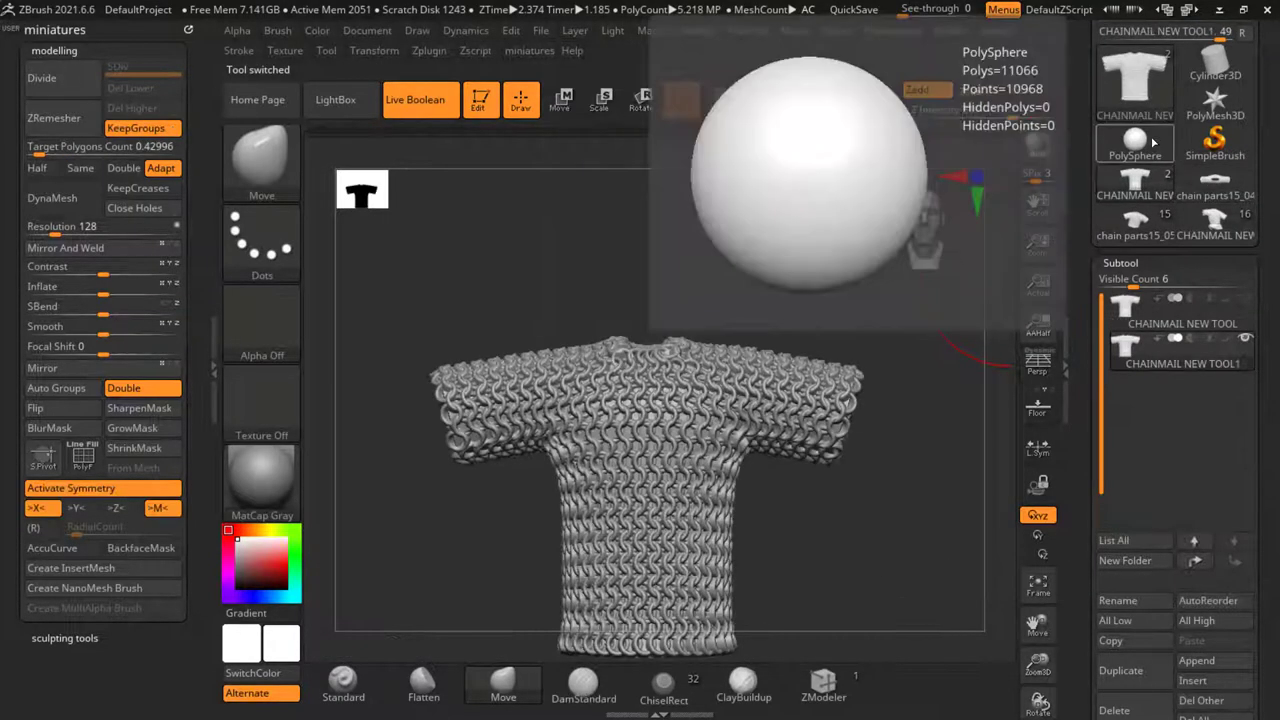
left_click(1135, 143)
left_click(1215, 218)
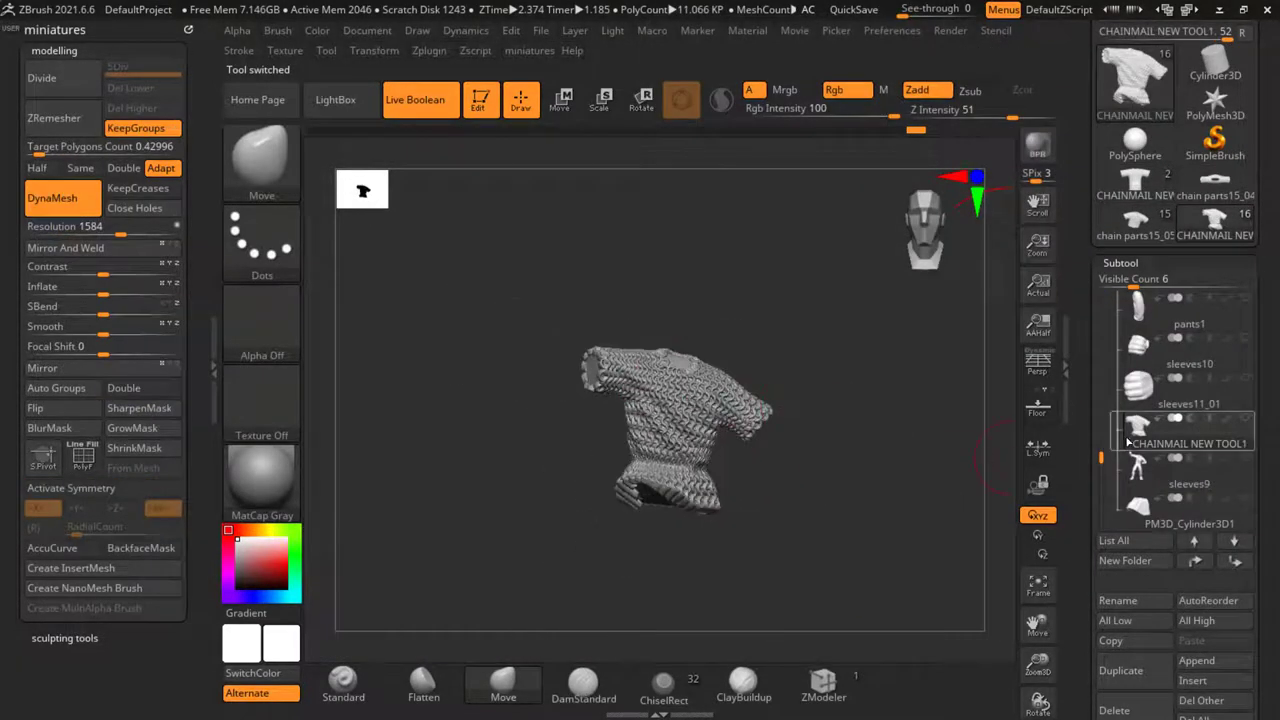
left_click(1127, 441)
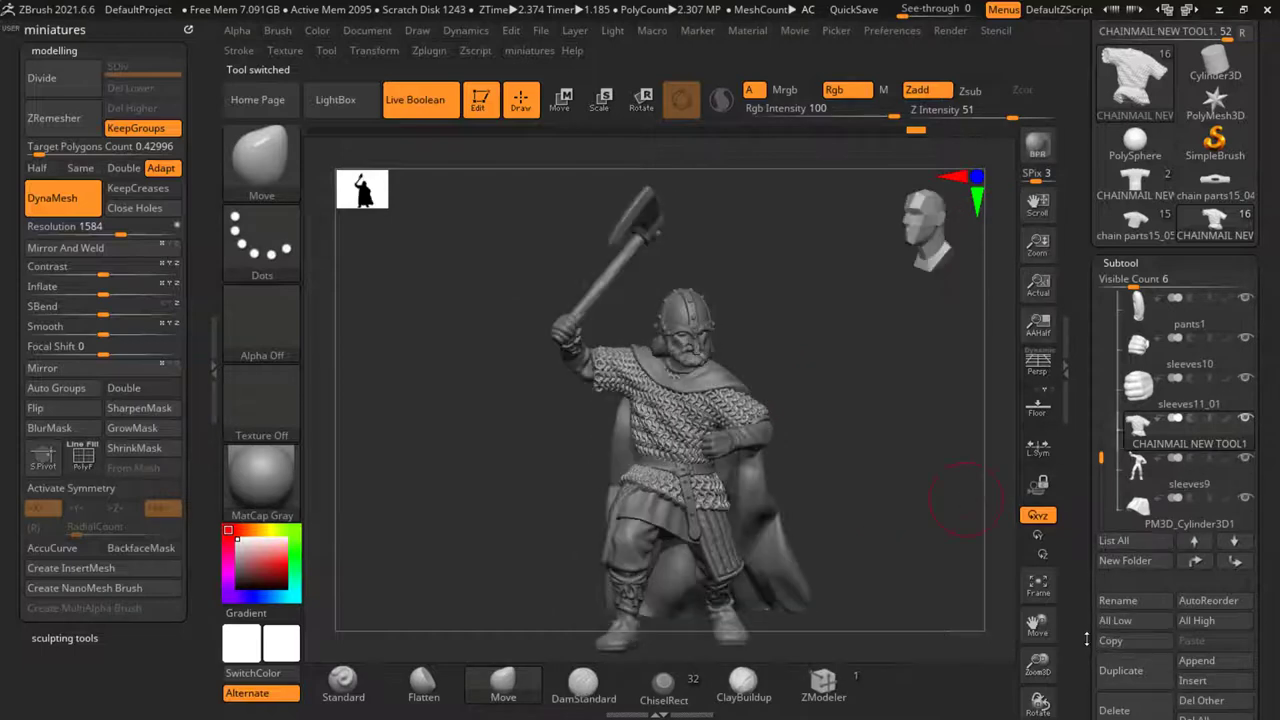
Delete the CHAINMAIL NEW TOOL1 subtool from the warrior and make Gambeson Shirt2 the active subtool
scroll(1110, 630, "down", 3)
left_click(1127, 595)
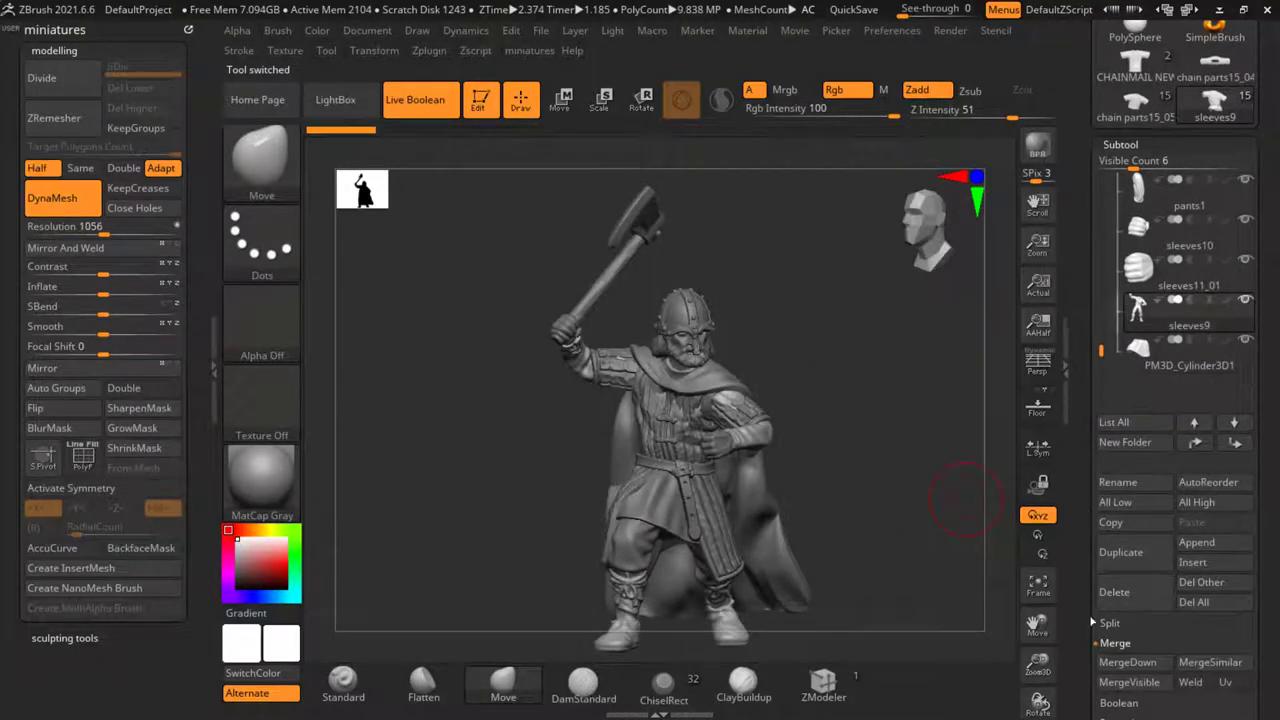
right_click_drag(612, 416, 650, 126, "ctrl")
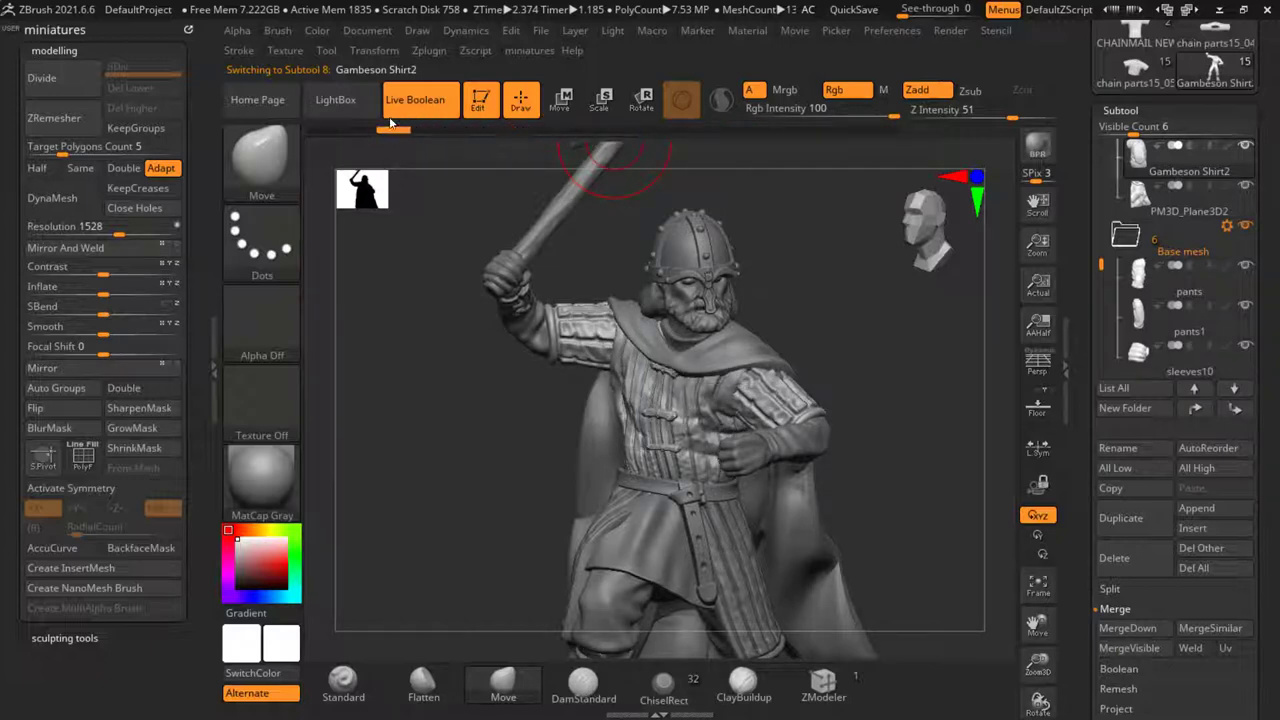
left_click_drag(338, 131, 371, 125)
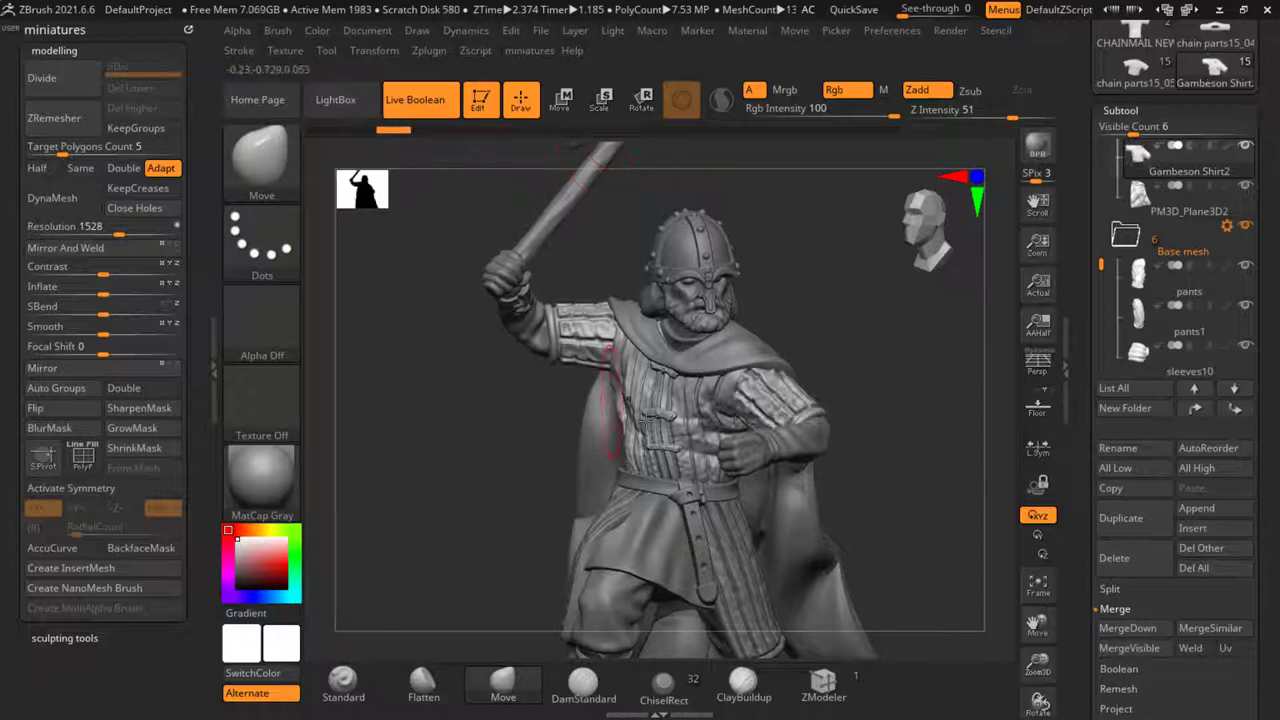
mouse_move(545, 455)
left_mouse_down()
mouse_move(491, 466)
mouse_move(545, 466)
left_mouse_up()
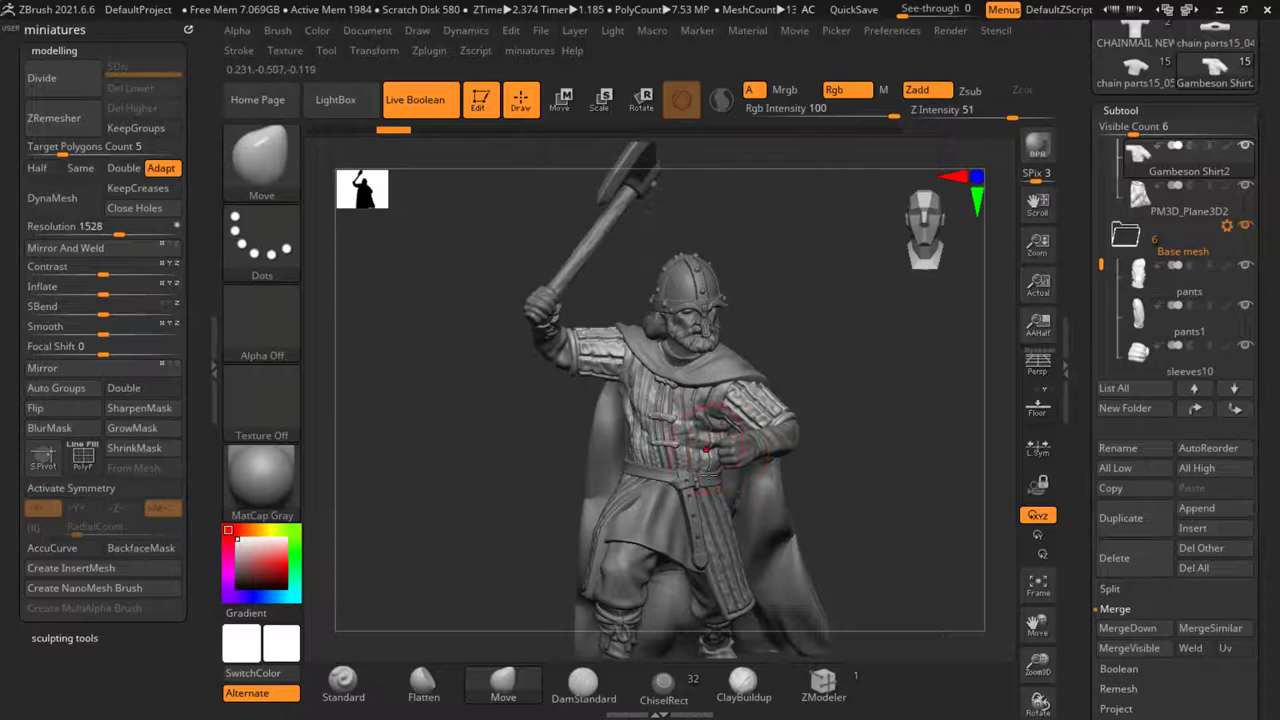
Select the PM3D_Cylinder3D1 subtool and insert the unposed NanoMesh chainmail shirt below it as a new subtool
mouse_move(700, 481)
right_mouse_down("ctrl")
mouse_move(678, 477)
mouse_move(680, 513)
right_mouse_up("ctrl")
left_click(678, 497, "alt")
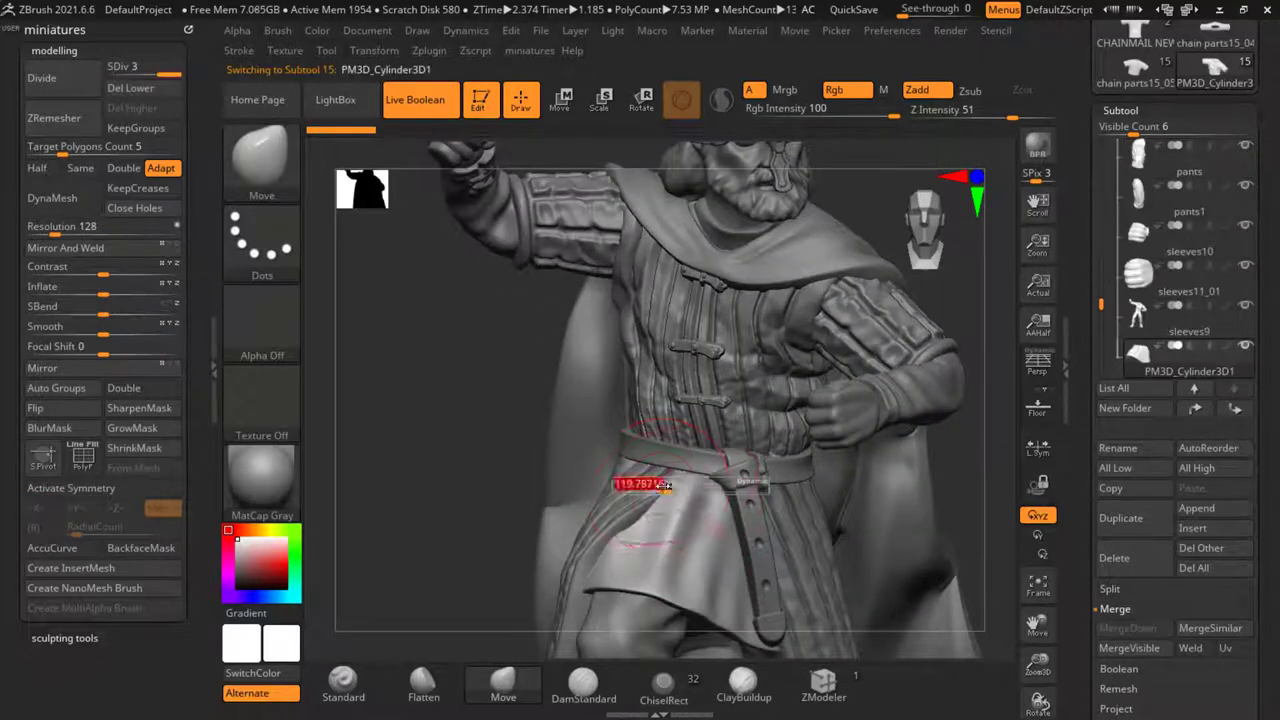
scroll(660, 475, "down", 5)
scroll(667, 380, "up", 5)
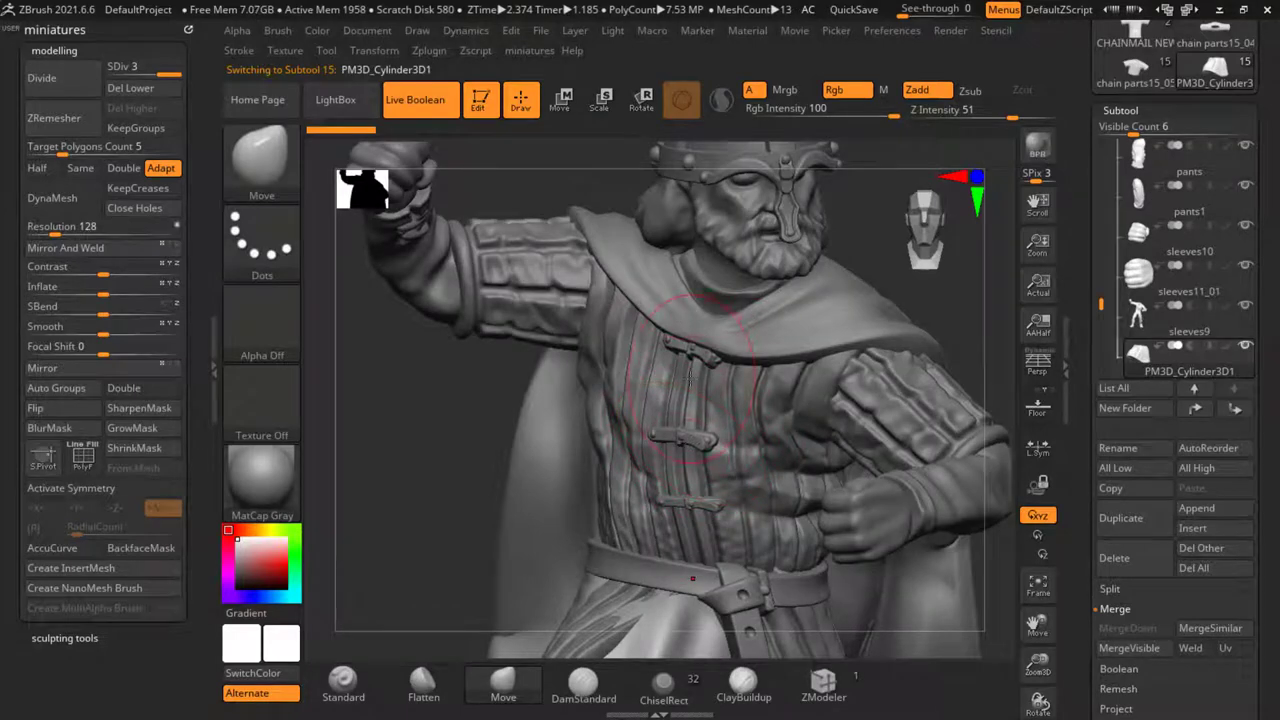
scroll(703, 325, "down", 4)
left_click(1208, 530)
left_click(798, 335)
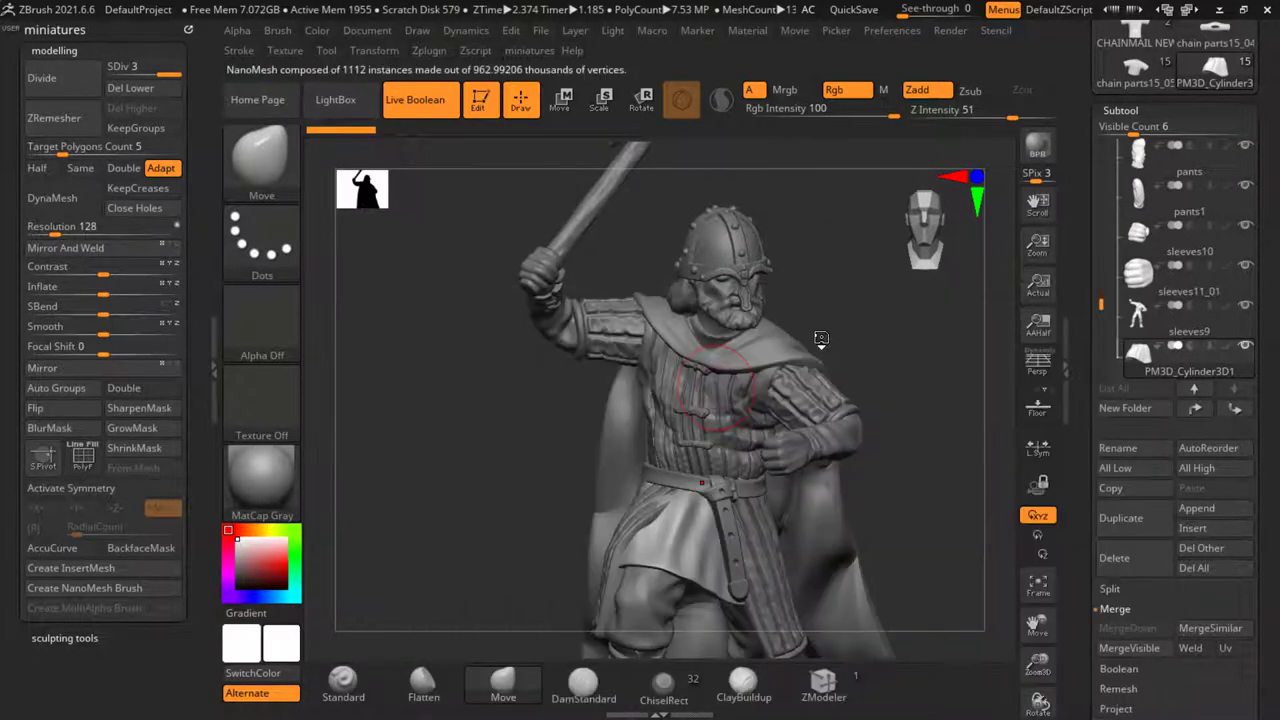
Move the inserted chainmail shirt up from the warrior's hips onto his torso and turn it toward the chest's direction
scroll(700, 400, "down", 3)
key("f")
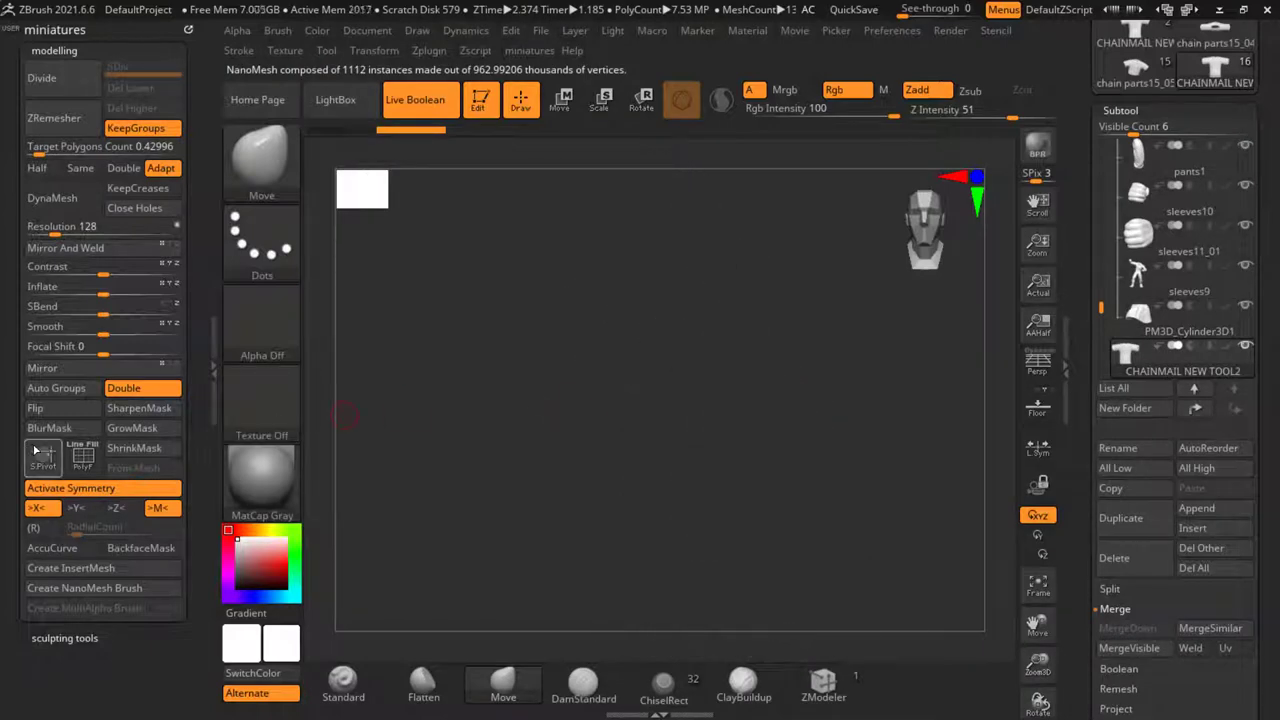
left_click(562, 100)
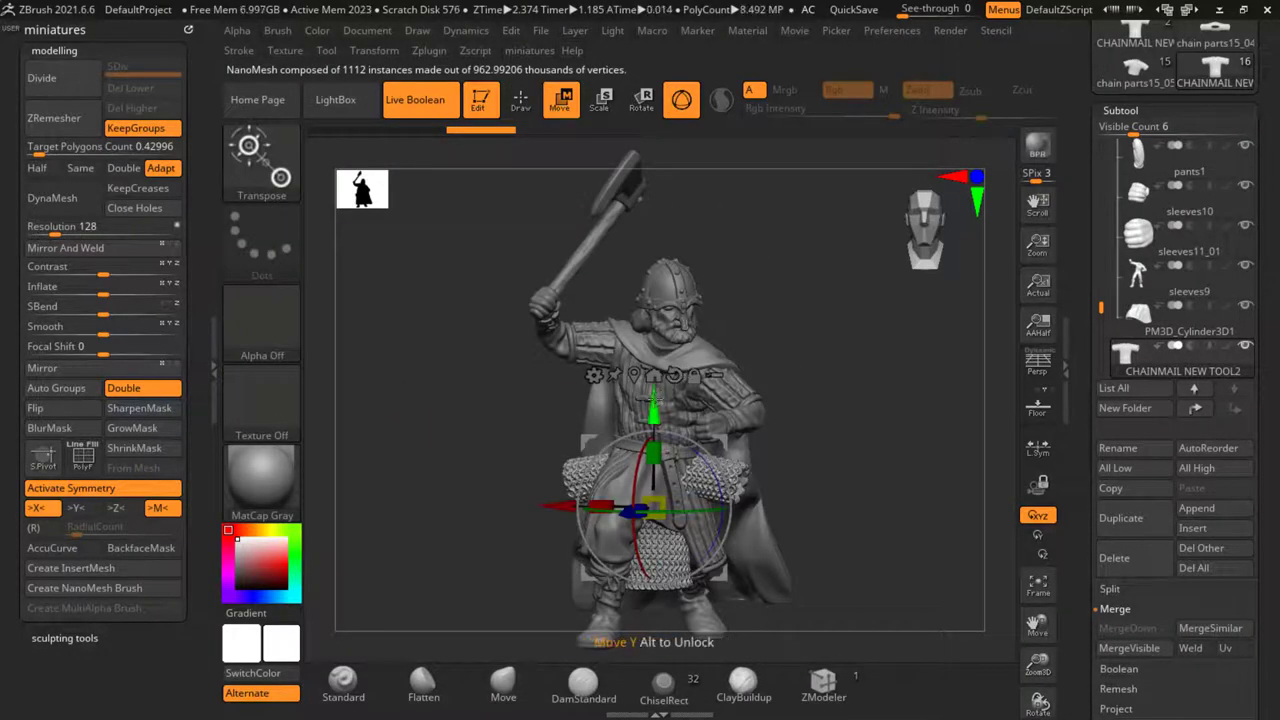
left_click_drag(900, 388, 727, 398)
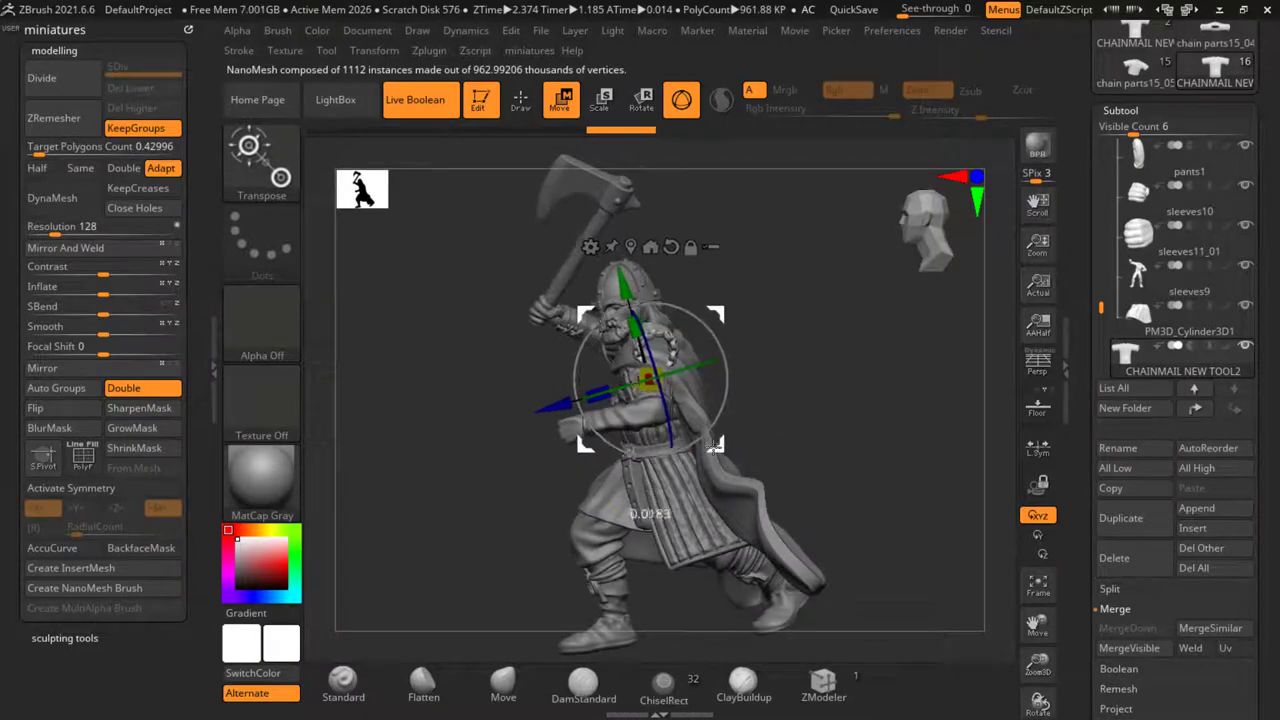
left_click_drag(713, 446, 702, 446)
left_click_drag(831, 431, 882, 434)
left_click_drag(876, 425, 838, 334, "alt")
left_click_drag(676, 424, 695, 496)
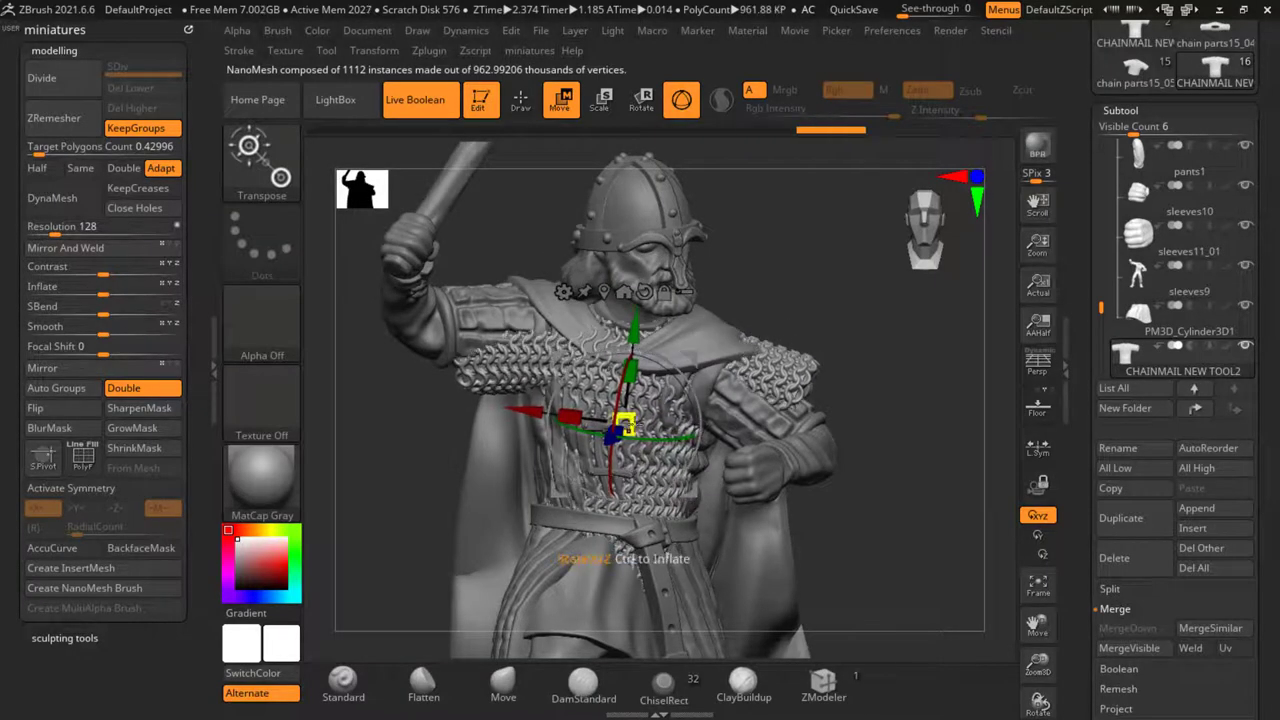
Enlarge and rotate the chainmail shirt so it covers the warrior's torso and shoulders
left_click_drag(627, 424, 698, 409, "ctrl")
left_click_drag(685, 489, 684, 505)
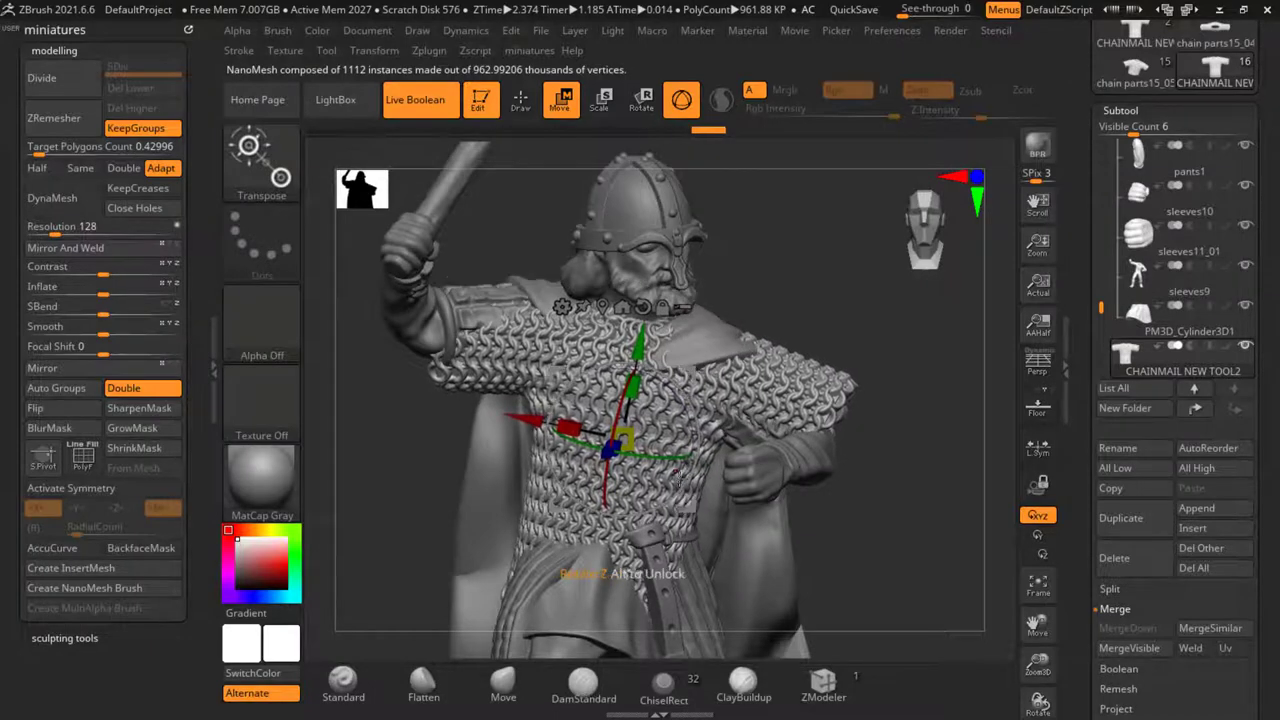
left_click_drag(850, 520, 1130, 406, "alt")
left_click_drag(870, 470, 782, 450)
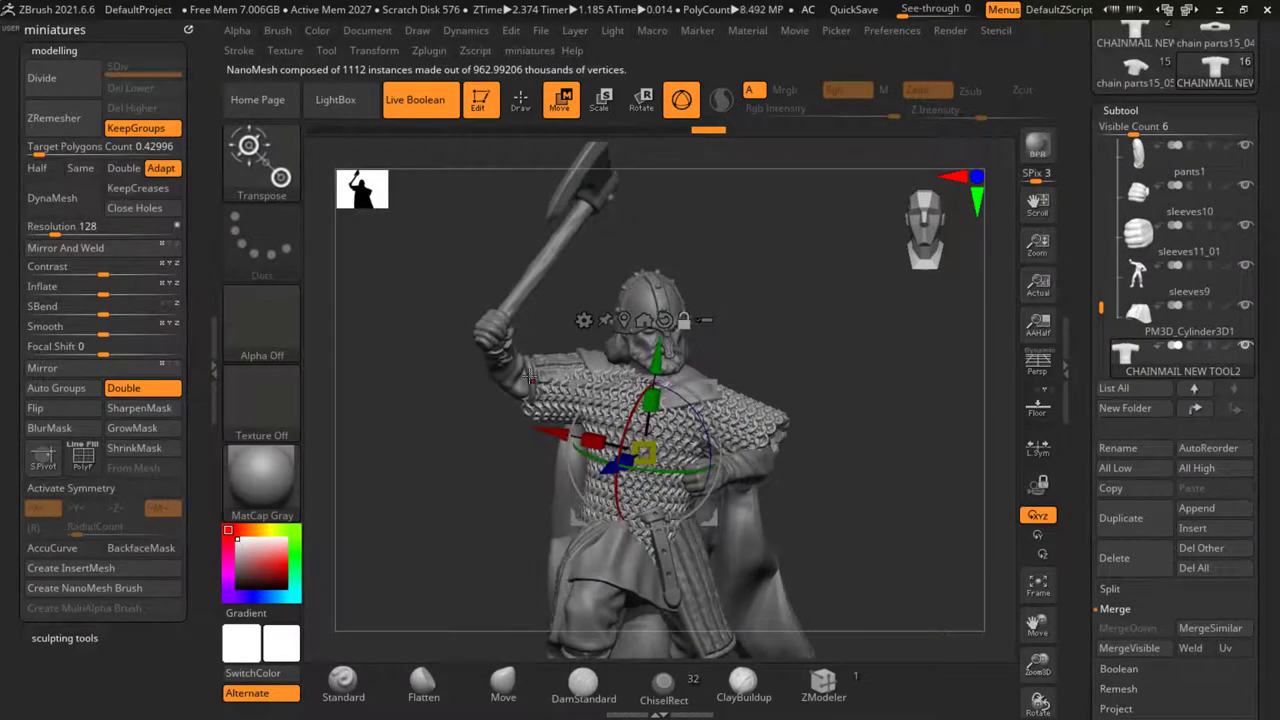
Isolate the Gambeson Shirt2 subtool and show only CHAINMAIL NEW TOOL2 together with it
left_click(757, 462, "alt")
key("shift+s")
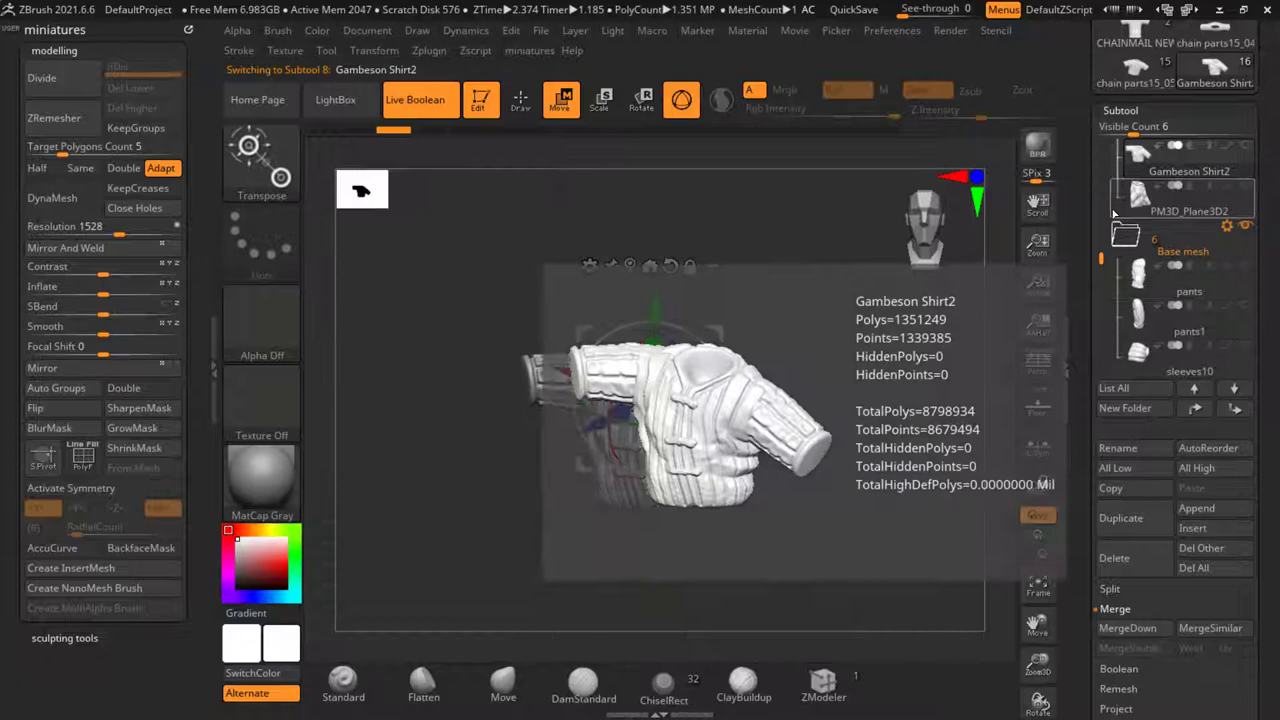
left_click_drag(900, 400, 890, 427)
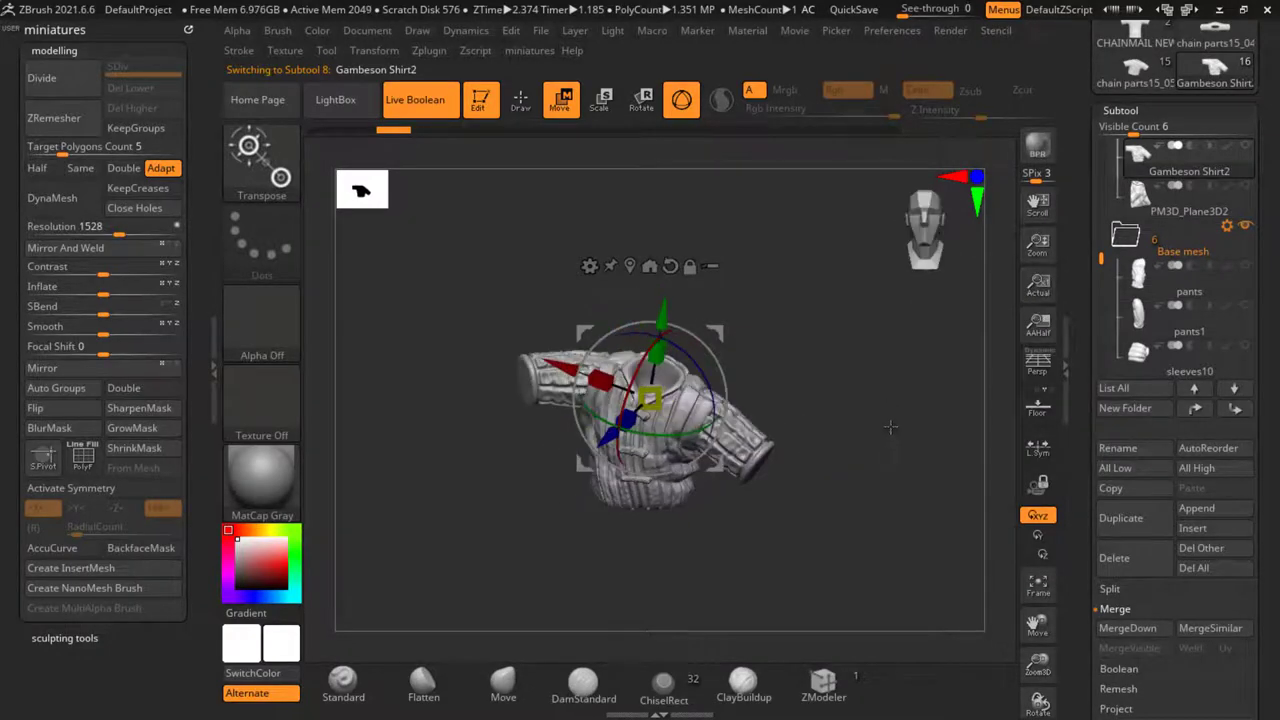
scroll(1160, 205, "up", 1)
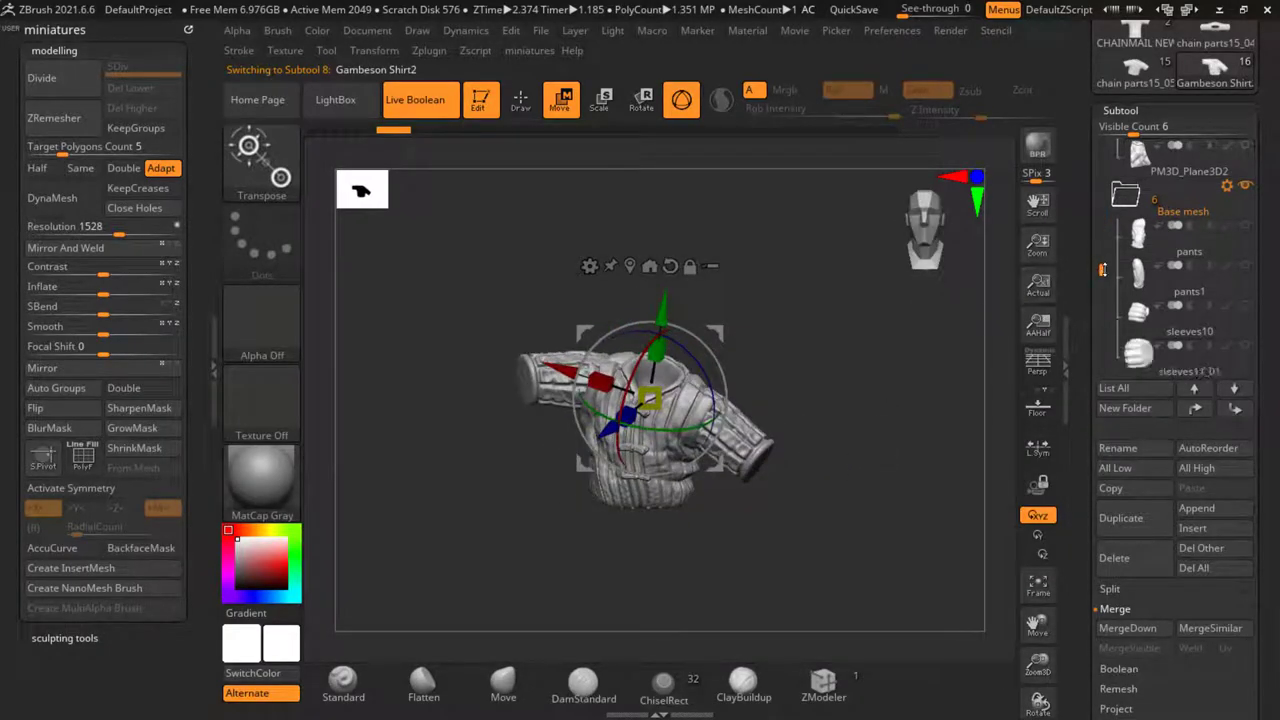
scroll(1175, 232, "down", 6)
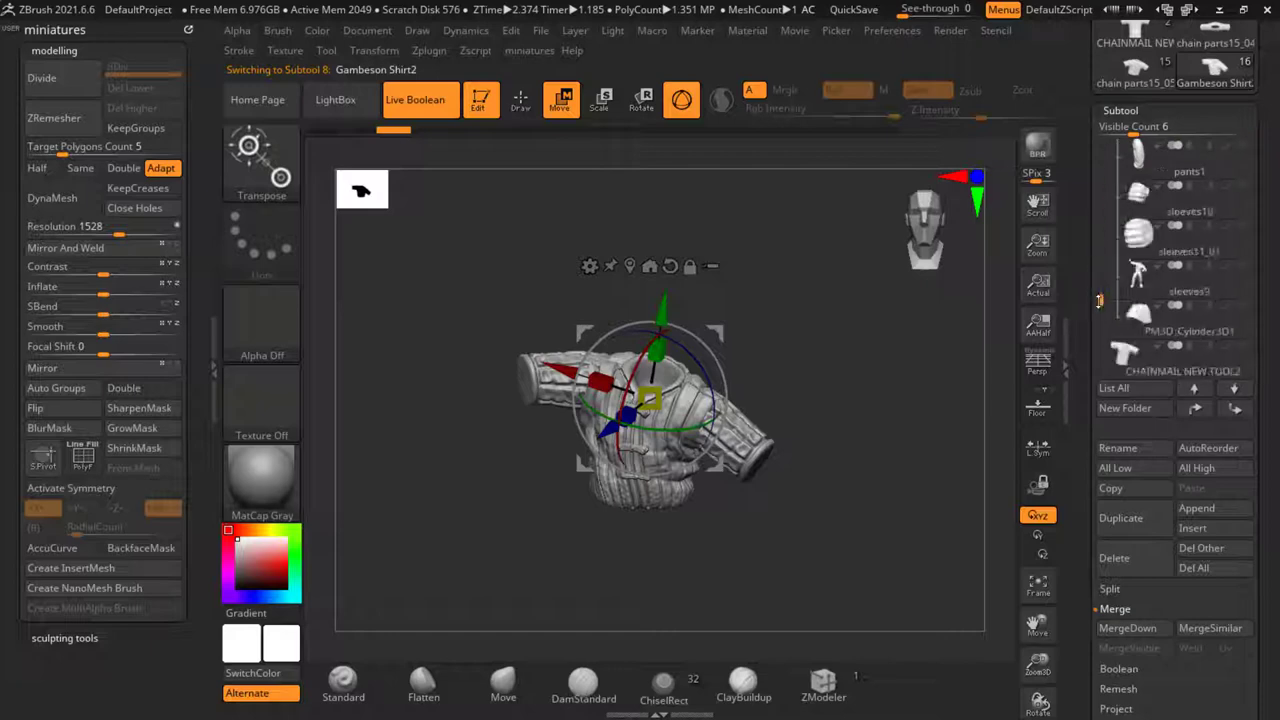
left_click(1242, 307)
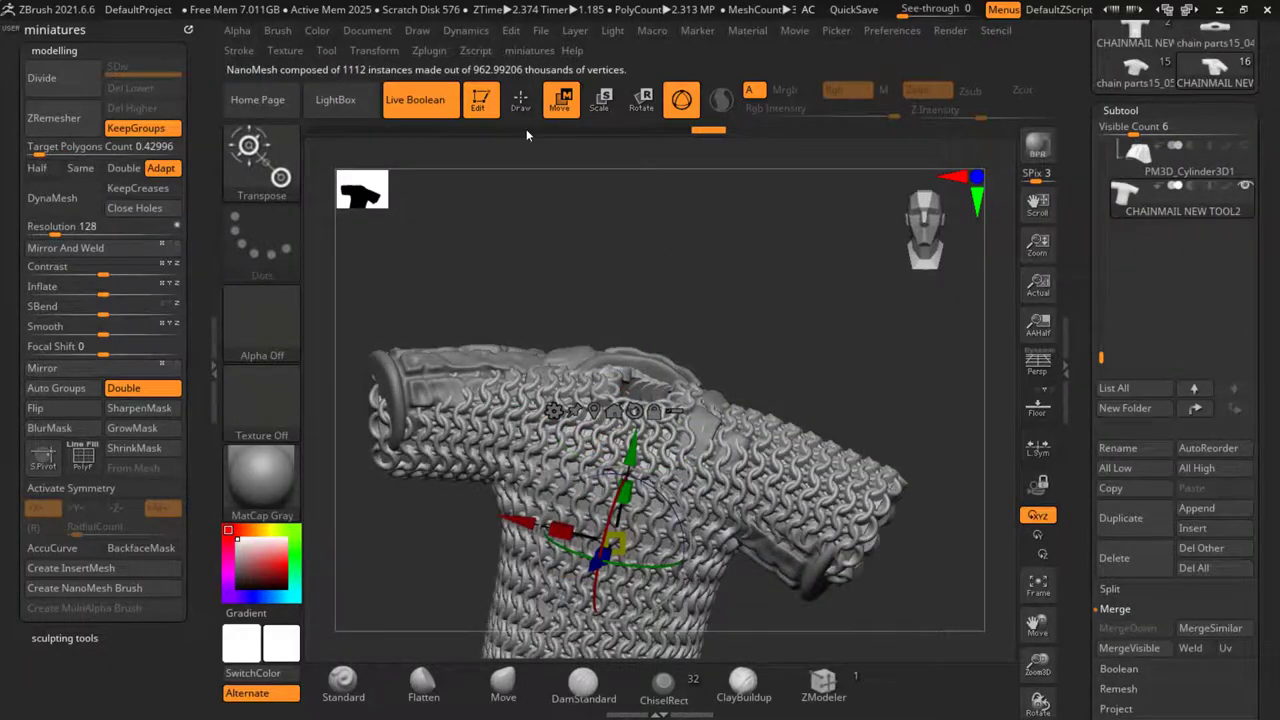
Rotate and reposition the chainmail shirt to line up with the gambeson's torso
left_click(521, 103)
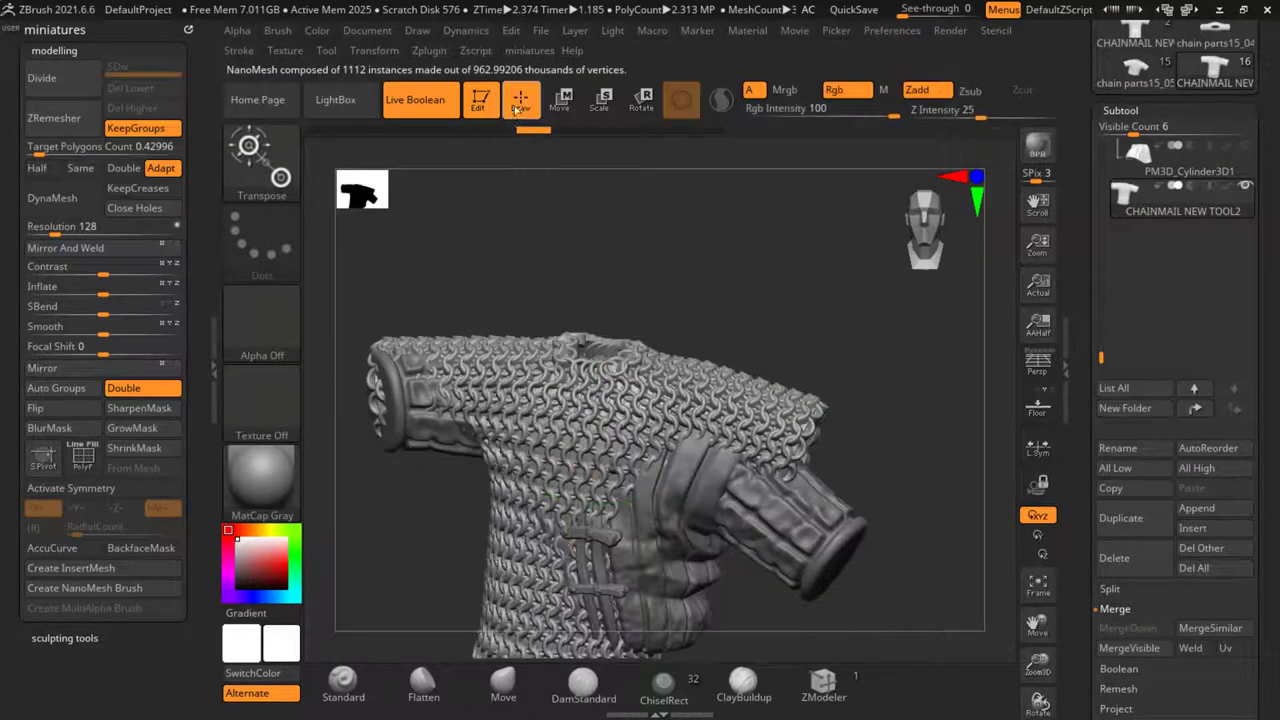
left_click_drag(920, 329, 868, 270)
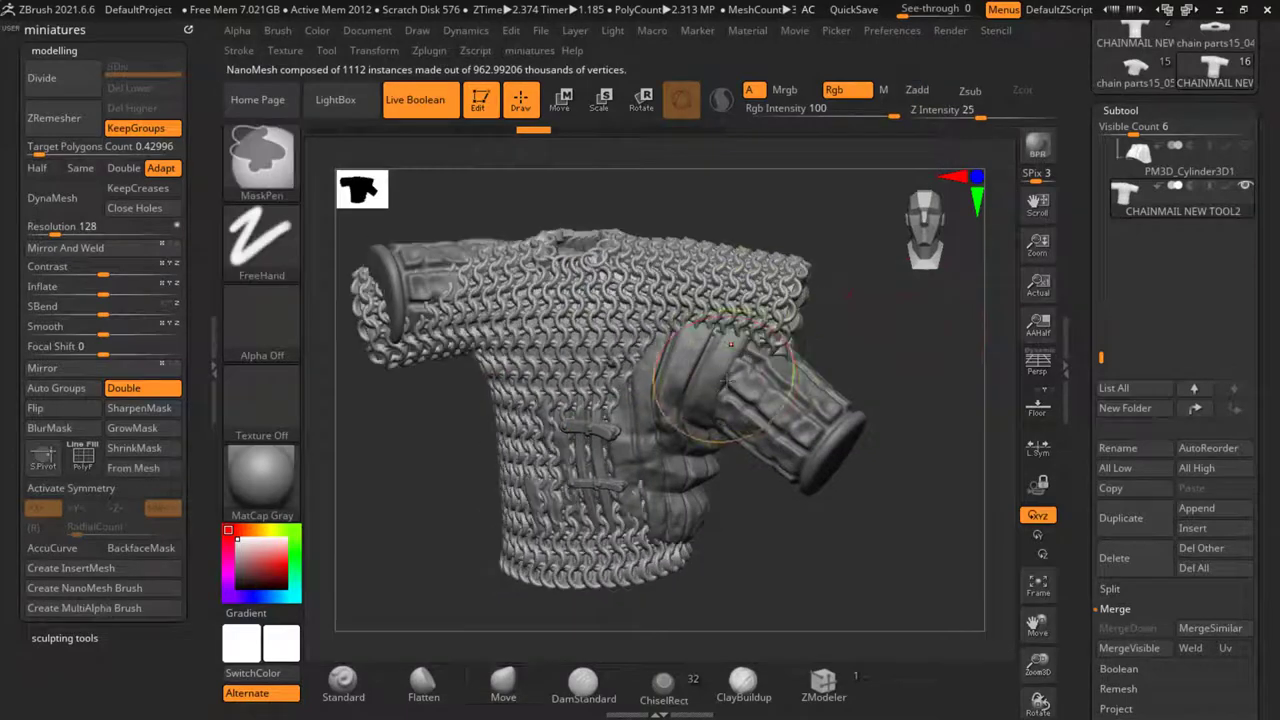
left_click(559, 102)
mouse_move(634, 317)
left_mouse_down()
mouse_move(653, 338)
mouse_move(646, 330)
left_mouse_up()
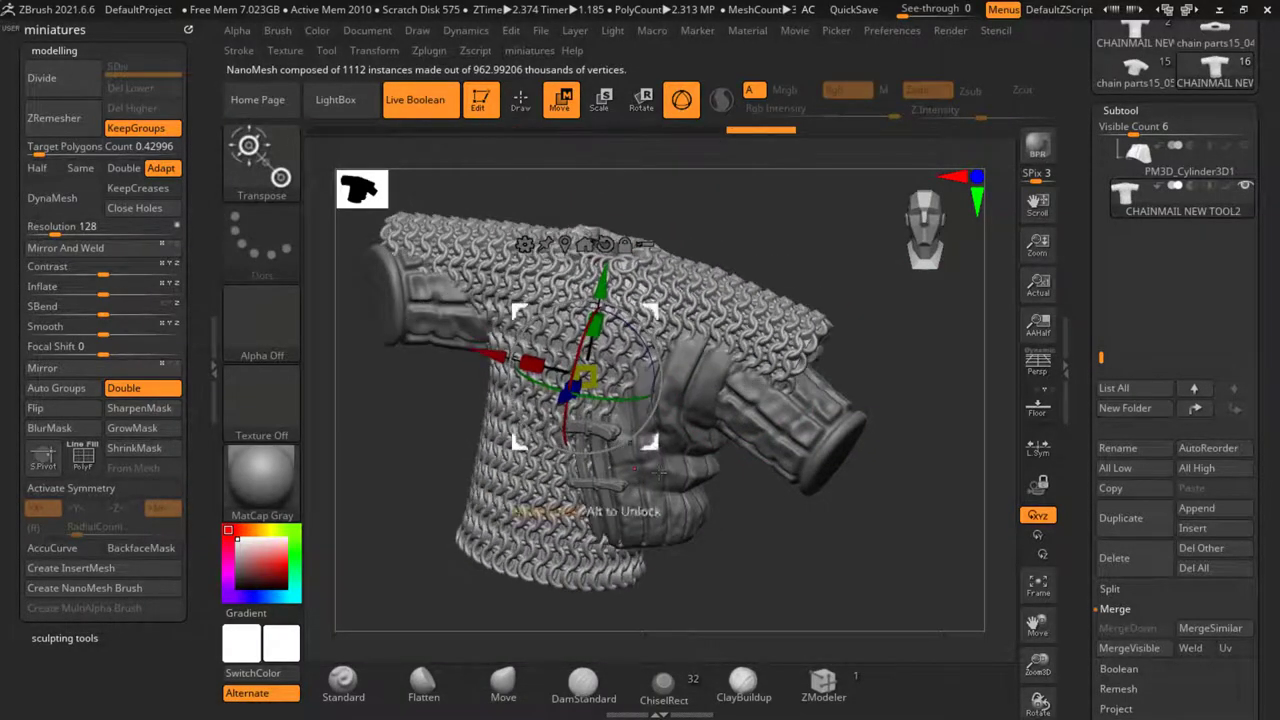
left_click_drag(655, 445, 683, 480)
mouse_move(612, 545)
left_mouse_down()
mouse_move(692, 463)
mouse_move(856, 430)
mouse_move(926, 534)
mouse_move(984, 580)
mouse_move(922, 452)
left_mouse_up()
Centre the gizmo on the chainmail's bent-arm side and rotate that sleeve down along the gambeson's sleeve
left_click(519, 101)
left_click_drag(803, 323, 849, 280, "shift")
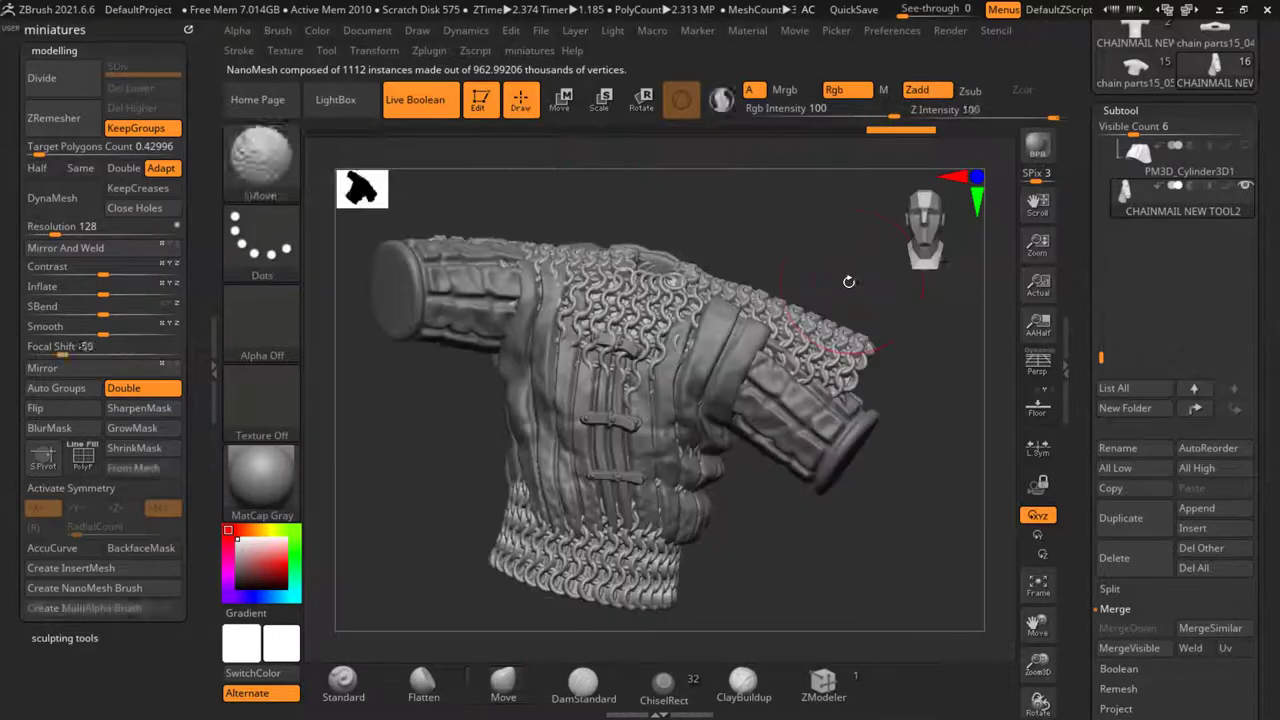
key("s")
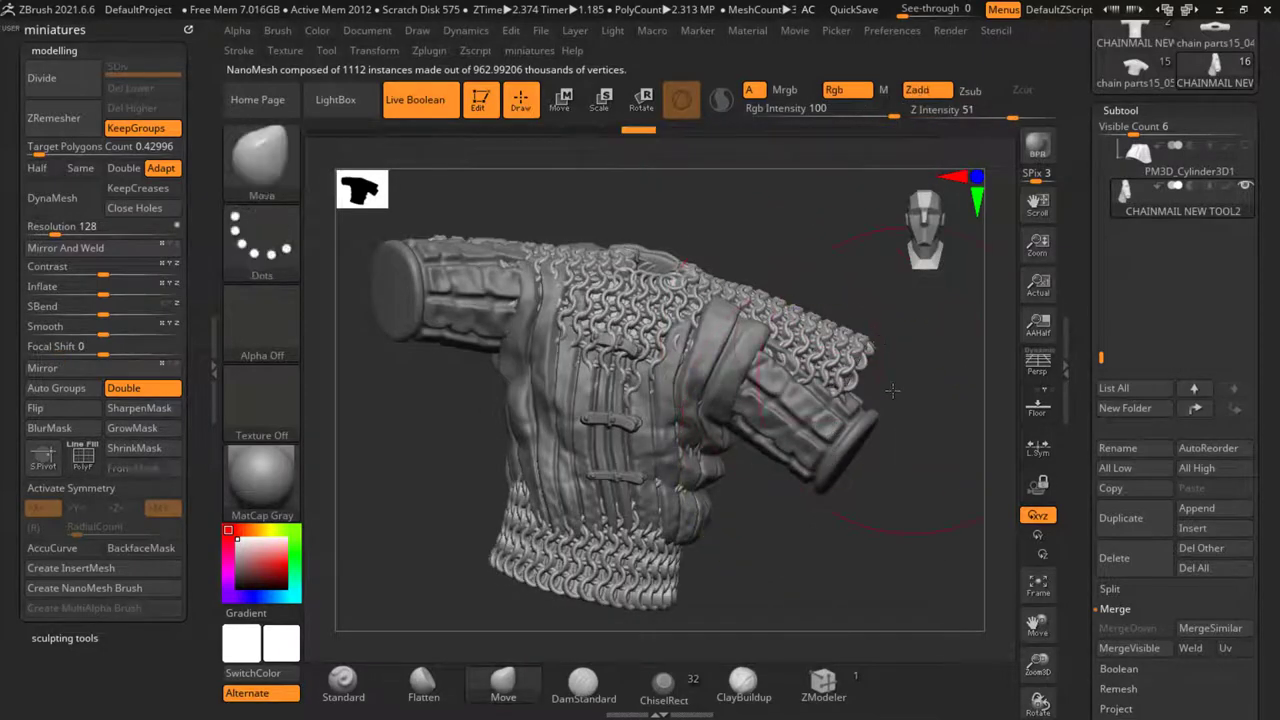
mouse_move(889, 391)
left_mouse_down("shift")
mouse_move(753, 403)
mouse_move(840, 420)
mouse_move(885, 410)
left_mouse_up("shift")
mouse_move(948, 450)
left_mouse_down()
mouse_move(935, 520)
mouse_move(903, 491)
mouse_move(692, 502)
left_mouse_up()
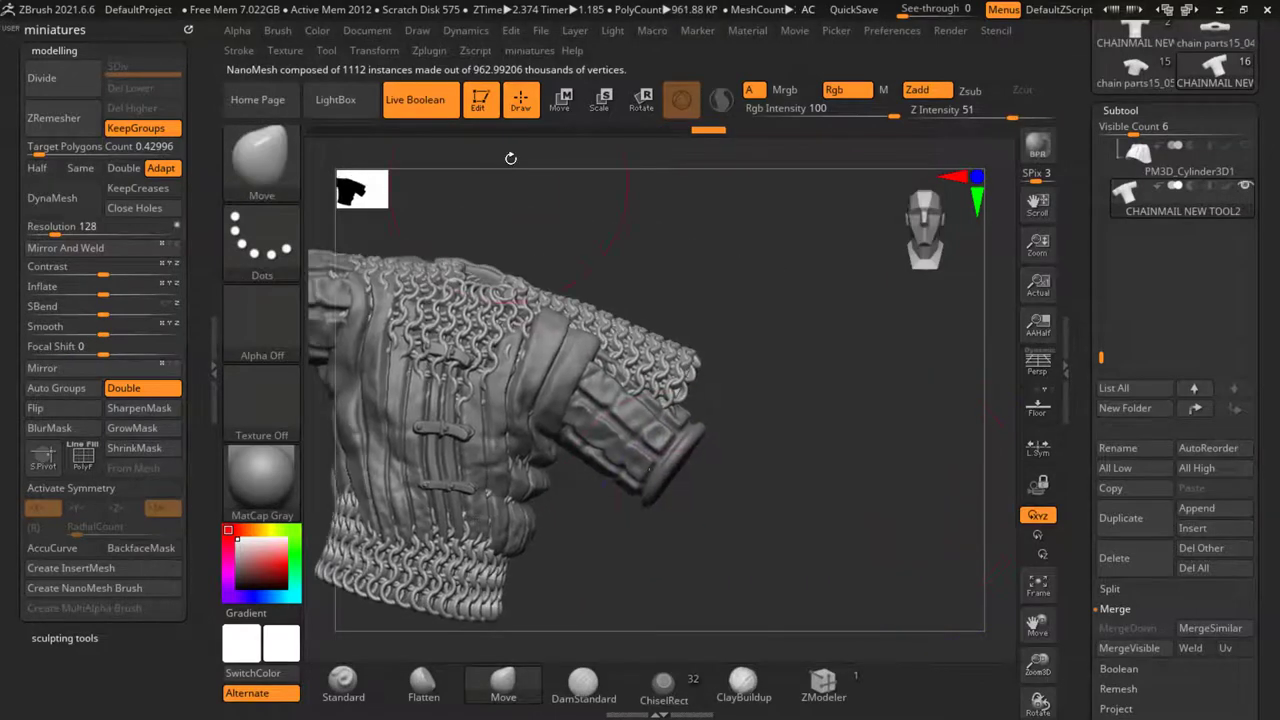
left_click(561, 101)
left_click(452, 278)
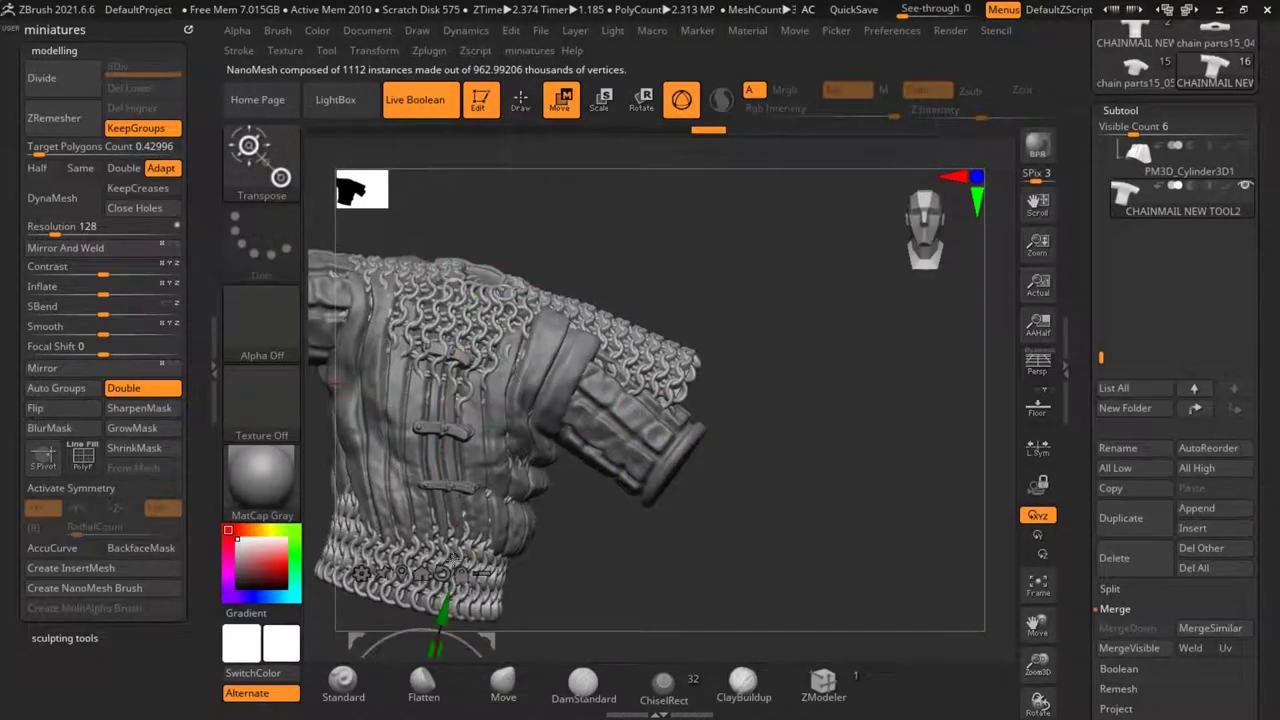
left_click(401, 575)
left_click_drag(665, 424, 668, 469)
left_click_drag(790, 450, 680, 520)
left_click_drag(676, 469, 657, 474)
right_click_drag(655, 475, 758, 360)
Mask sections of the chainmail and reposition its sleeves to wrap around the gambeson's arms
left_click(520, 100)
mouse_move(443, 429)
right_mouse_down()
mouse_move(500, 537)
mouse_move(521, 385)
right_mouse_up()
key("ctrl")
mouse_move(508, 254)
right_mouse_down()
mouse_move(580, 328)
mouse_move(529, 354)
right_mouse_up()
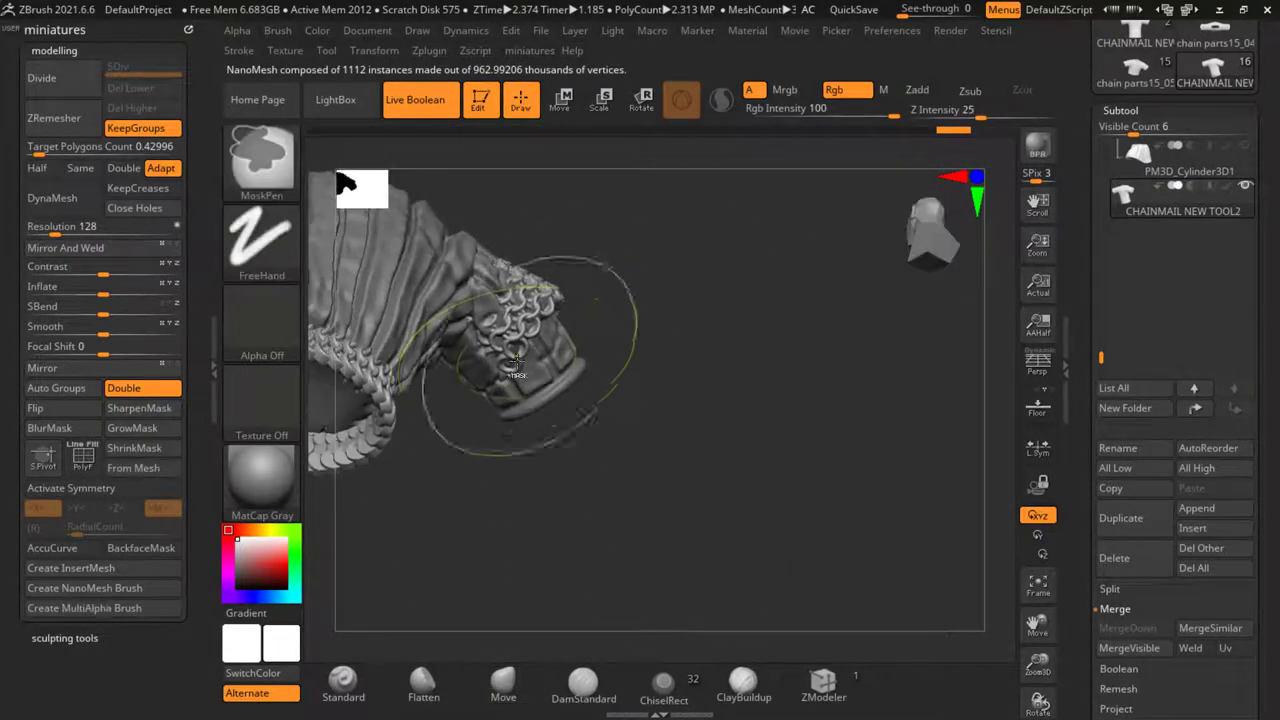
mouse_move(714, 337)
right_mouse_down()
mouse_move(645, 504)
mouse_move(616, 534)
right_mouse_up()
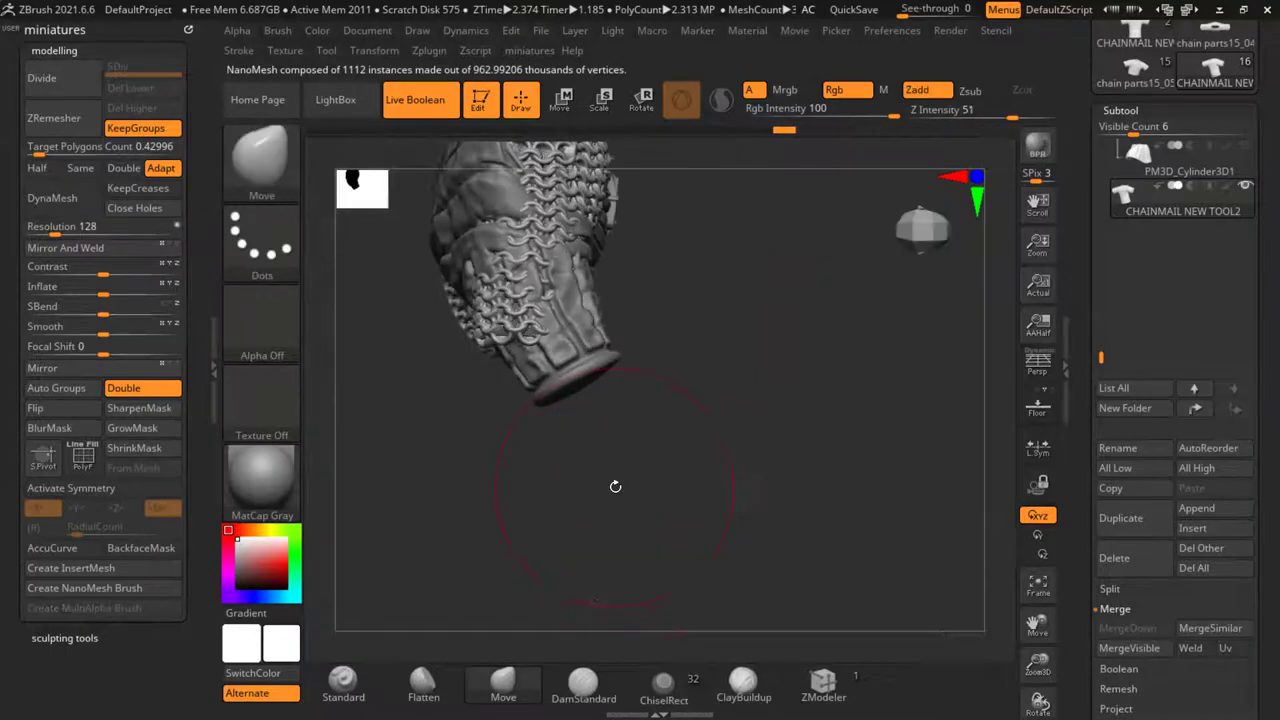
mouse_move(627, 444)
right_mouse_down("alt")
mouse_move(625, 489)
mouse_move(620, 445)
right_mouse_up("alt")
left_click(561, 100)
mouse_move(640, 350)
right_mouse_down("alt")
mouse_move(645, 300)
mouse_move(650, 384)
right_mouse_up("alt")
right_click_drag(687, 333, 703, 461, "alt")
left_click(529, 199)
mouse_move(521, 533)
left_mouse_down()
mouse_move(576, 520)
mouse_move(577, 556)
left_mouse_up()
Isolate the chainmail's lower torso with a mask, place the gizmo there and shift it around the gambeson's waist
left_click(522, 101)
right_click_drag(716, 450, 601, 504, "ctrl")
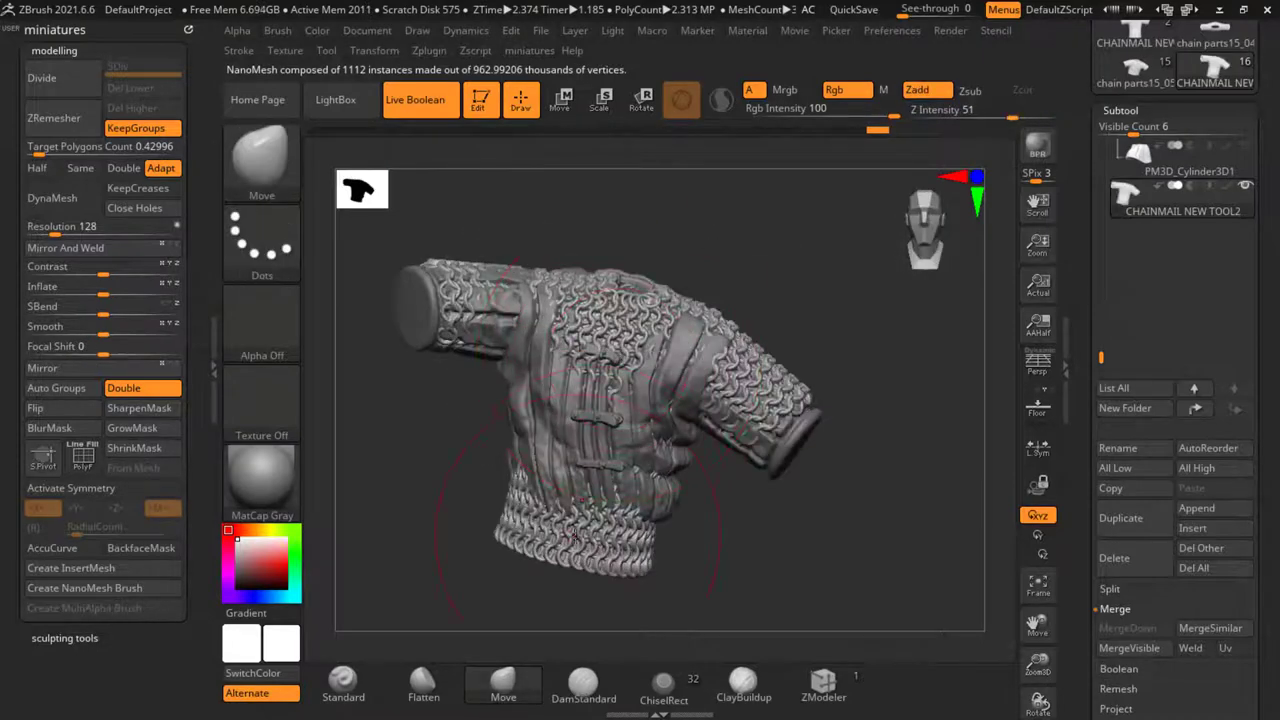
key("ctrl")
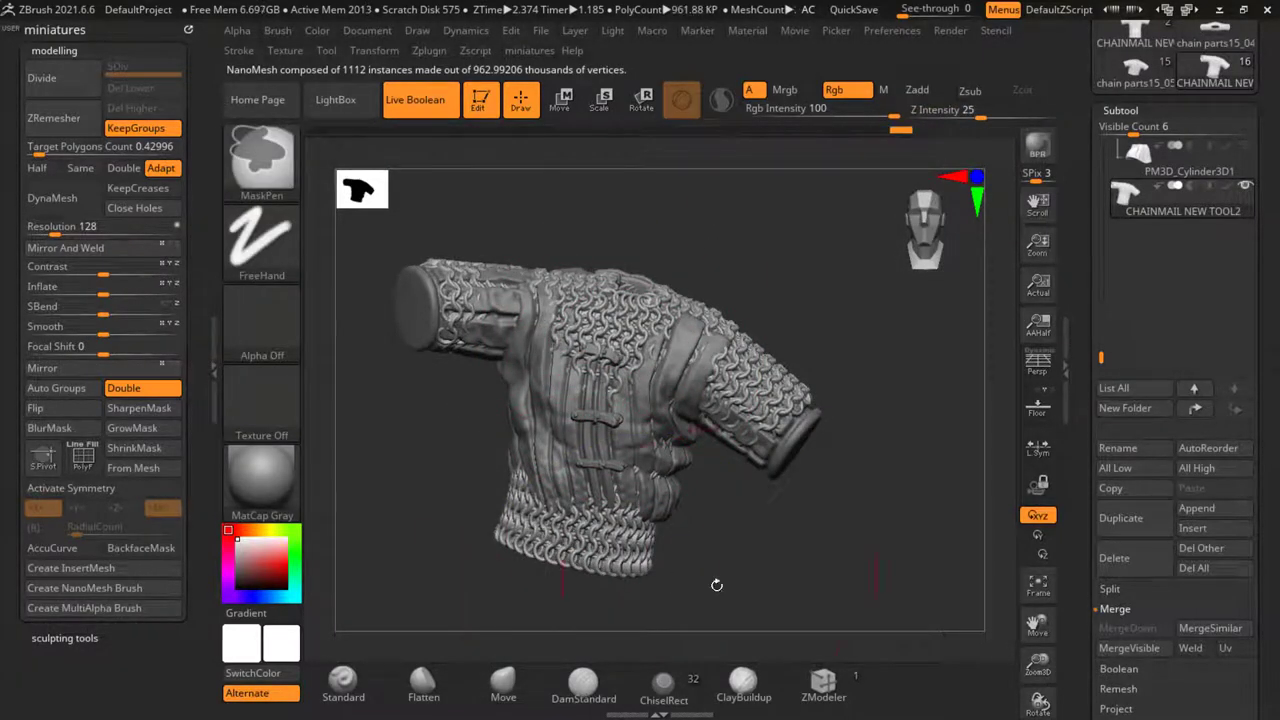
right_click_drag(717, 585, 556, 606)
right_click_drag(820, 546, 663, 590)
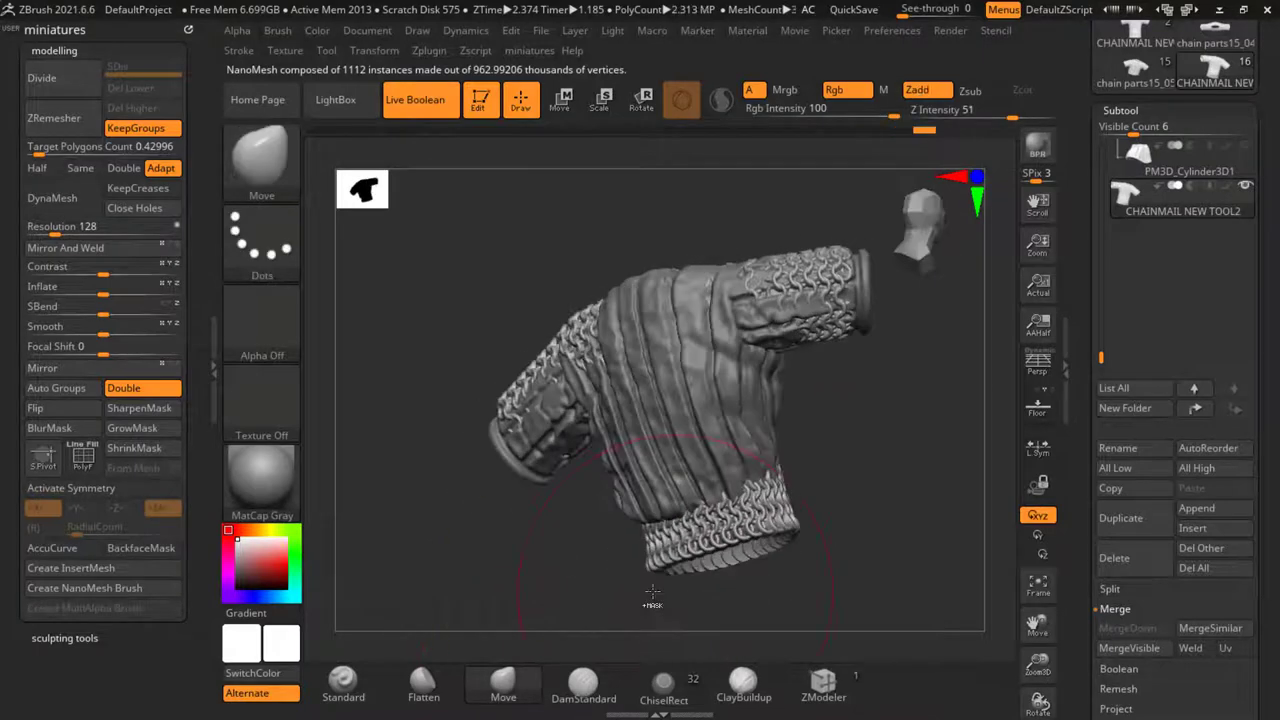
right_click_drag(477, 584, 748, 562)
left_click(562, 102)
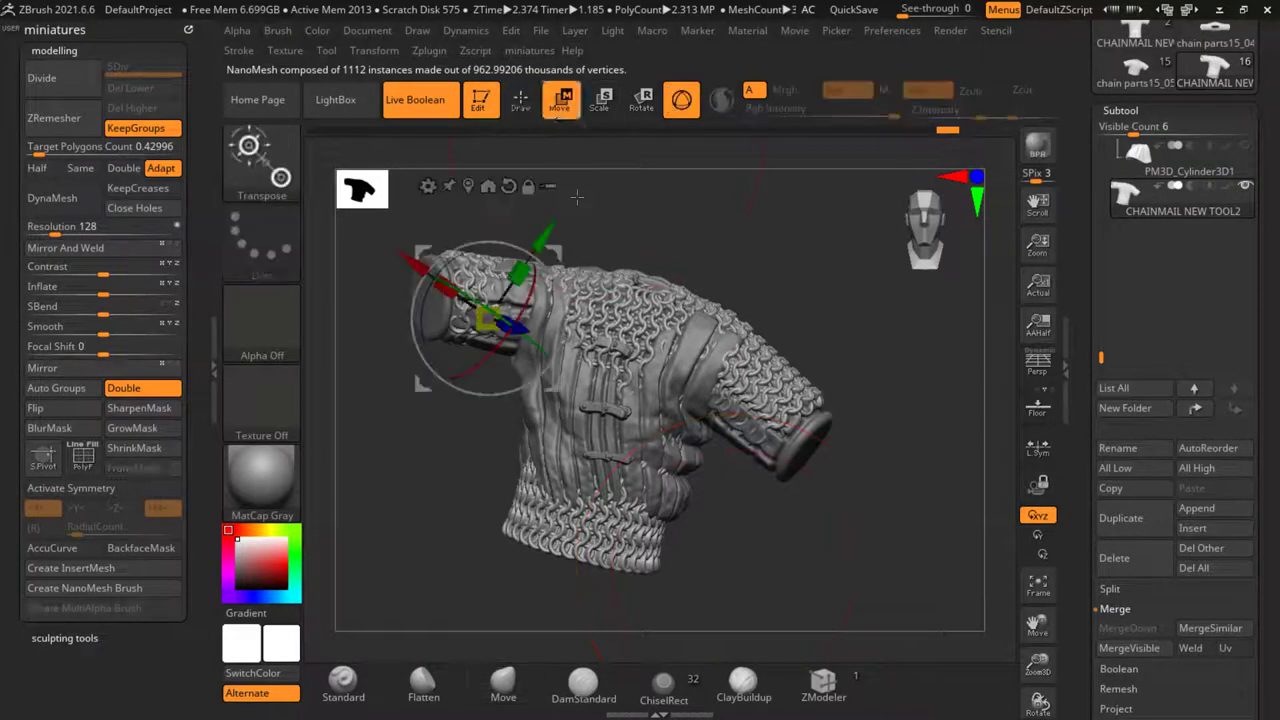
left_click(489, 189)
left_click_drag(697, 547, 645, 557, "alt")
left_click_drag(652, 508, 653, 502, "alt")
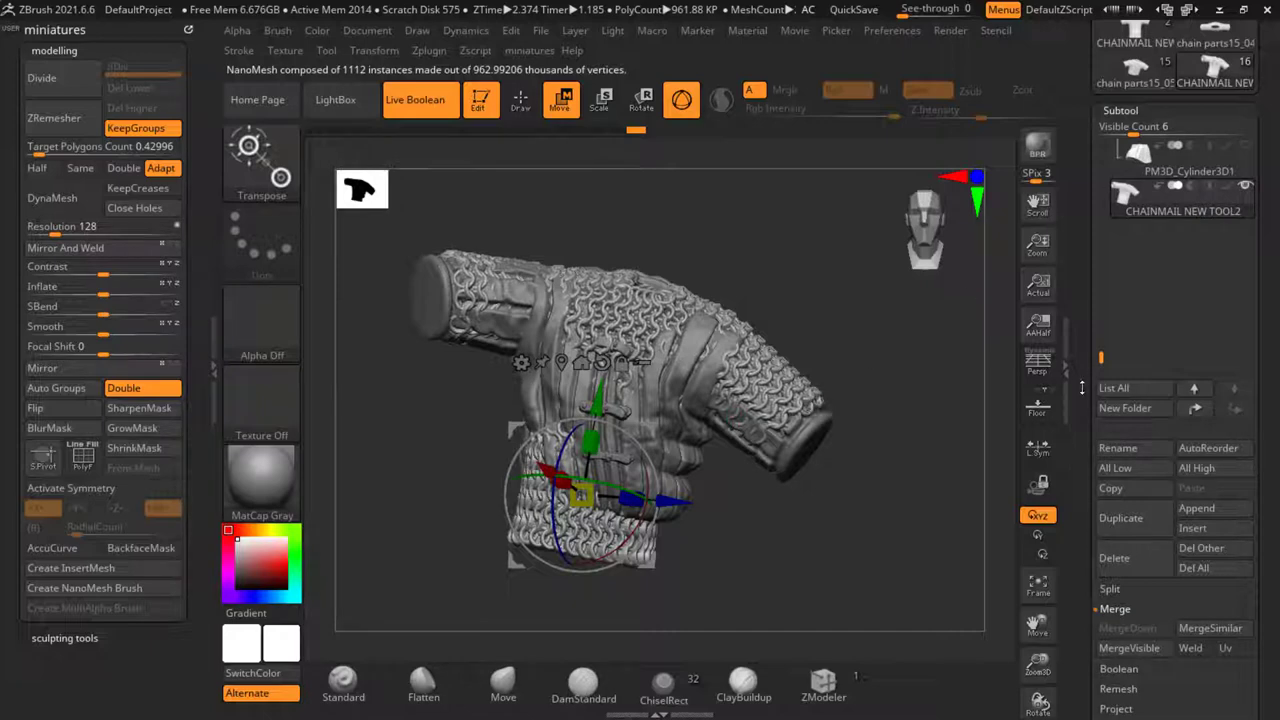
Hide the Gambeson Shirt2 subtool and smooth the distorted chainmail rings around the waist
left_click_drag(1100, 357, 1100, 237)
left_click(1247, 187)
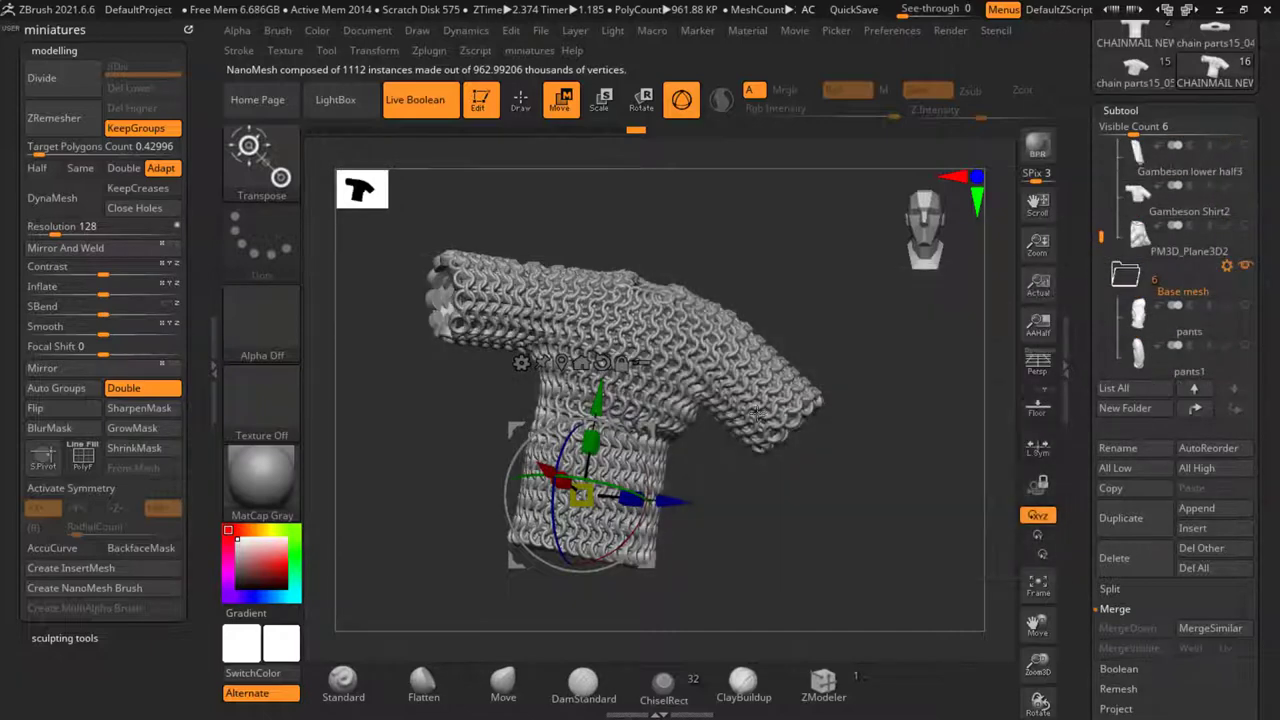
left_click(531, 104)
key("f")
key("f")
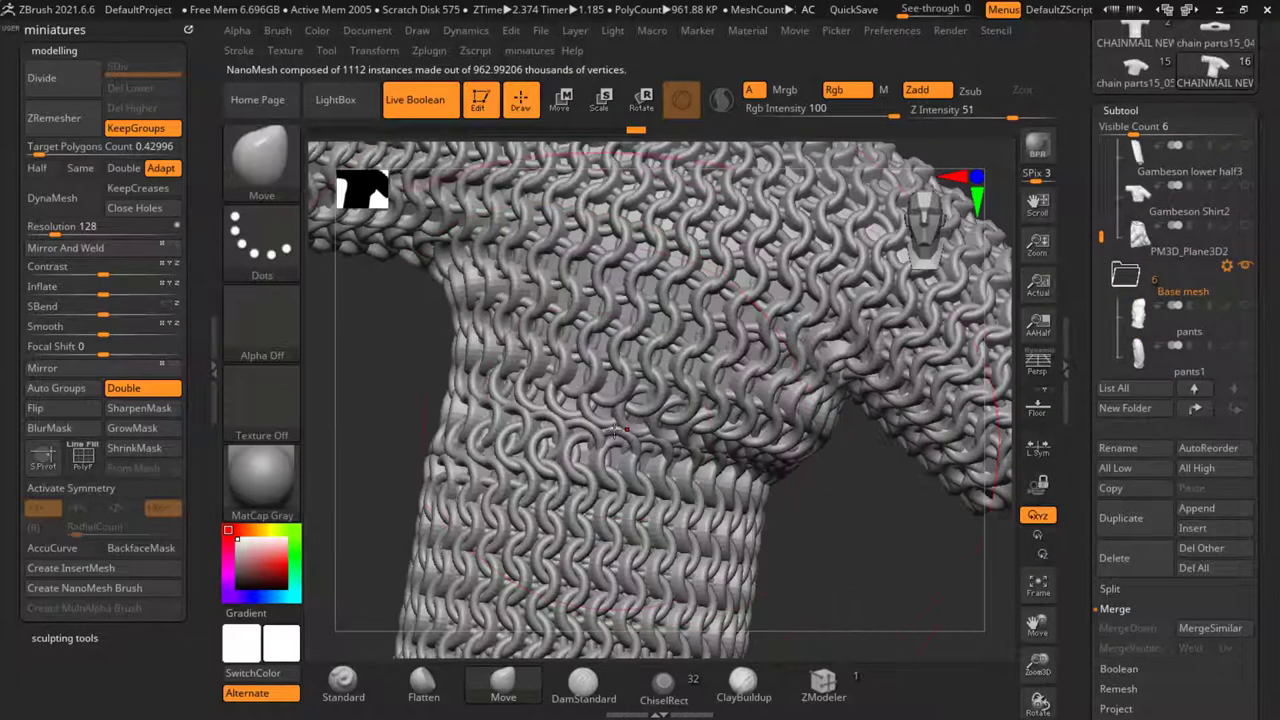
mouse_move(619, 444)
left_mouse_down("shift")
mouse_move(672, 436)
mouse_move(615, 460)
mouse_move(655, 485)
left_mouse_up("shift")
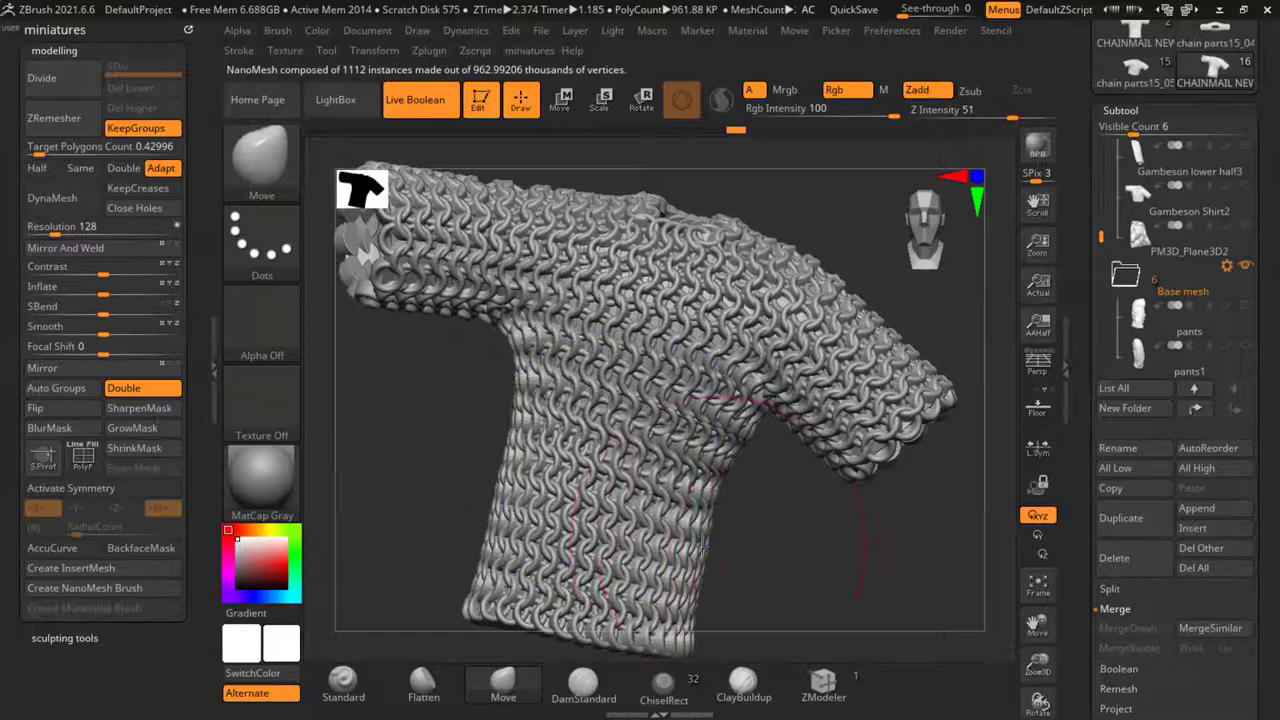
Reshape the isolated chainmail's lower torso with the Move brush, straightening its sides down to the hem
right_click_drag(667, 505, 558, 438)
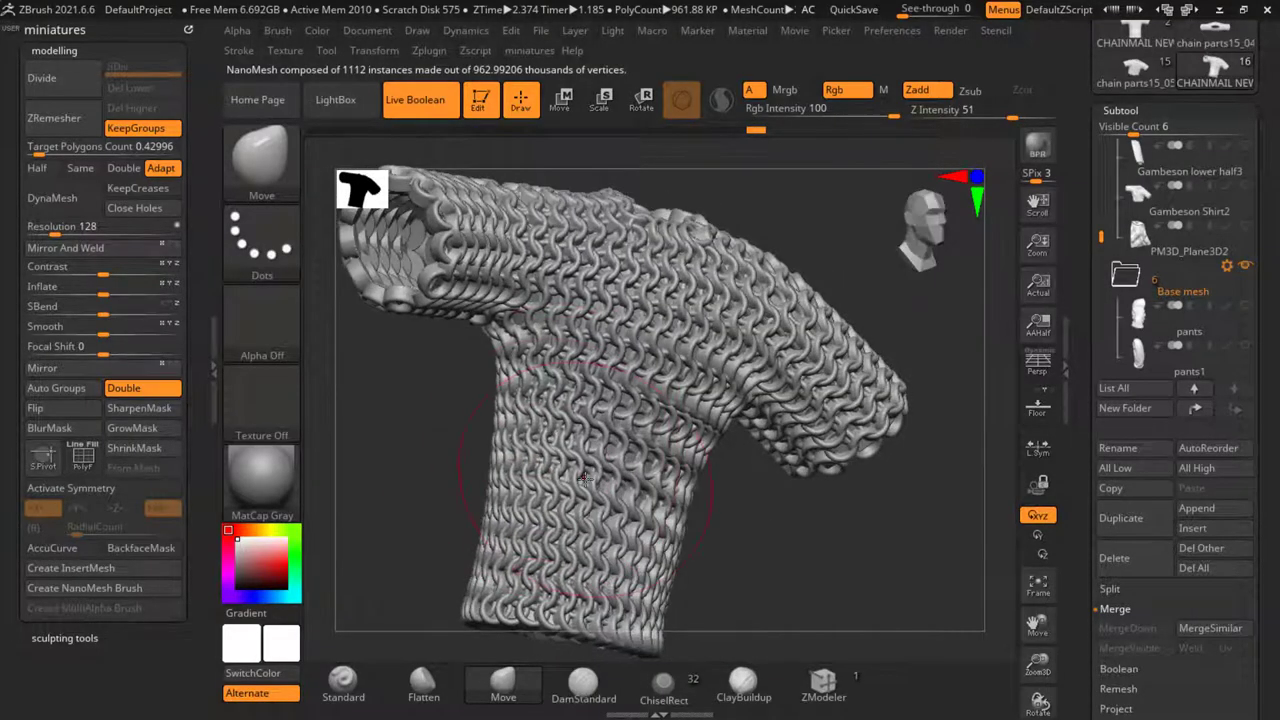
right_click_drag(704, 535, 750, 480)
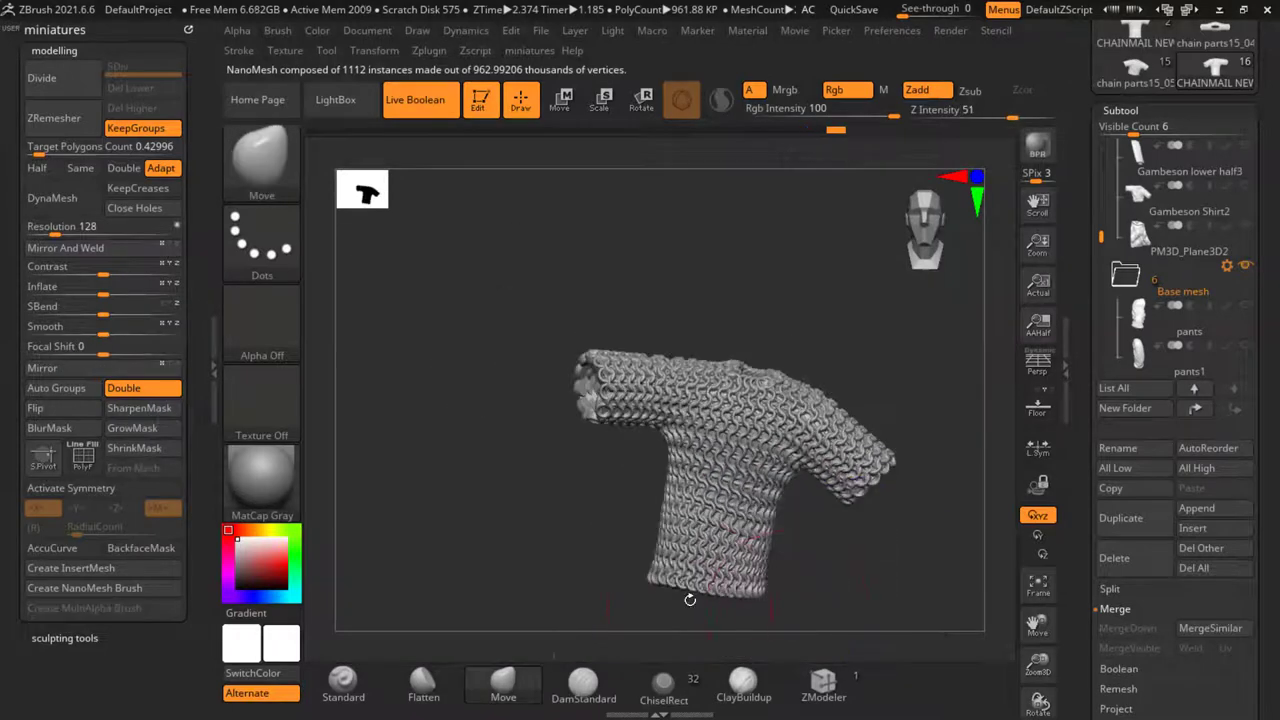
right_click_drag(689, 597, 752, 599)
right_click_drag(828, 591, 774, 587)
right_click_drag(940, 591, 914, 589)
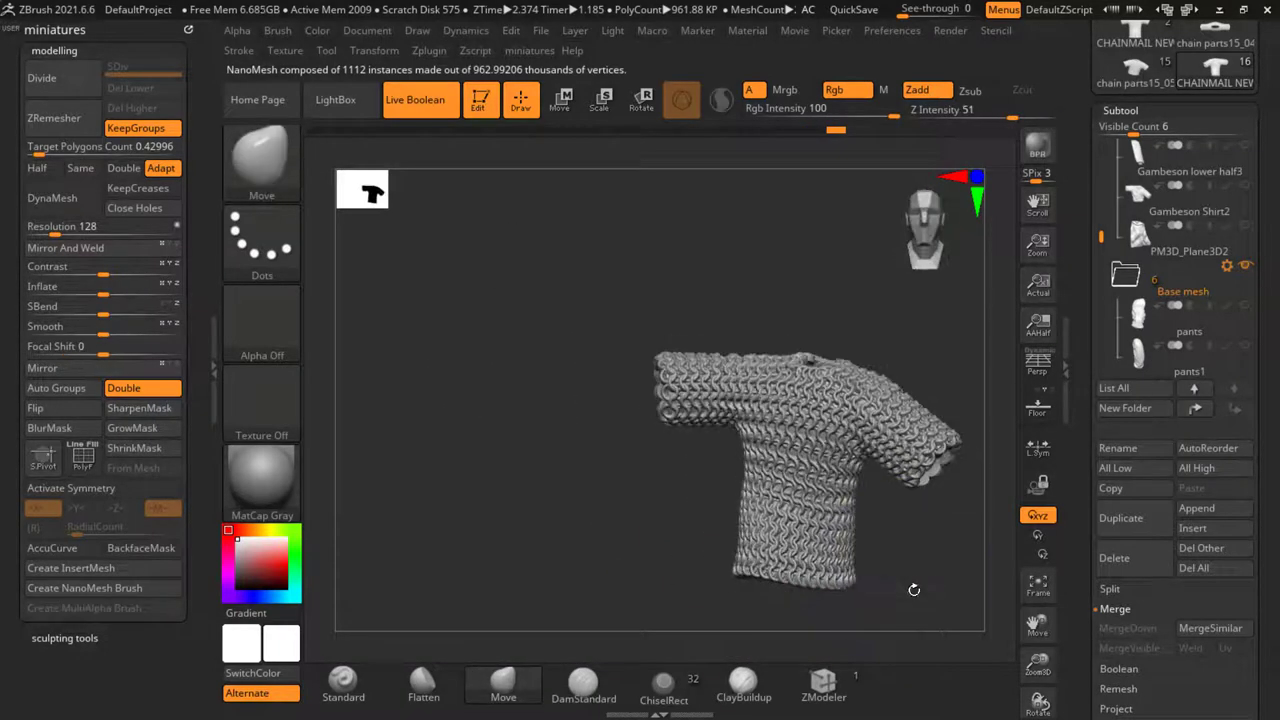
key("s")
right_click_drag(785, 582, 718, 538, "alt")
key("s")
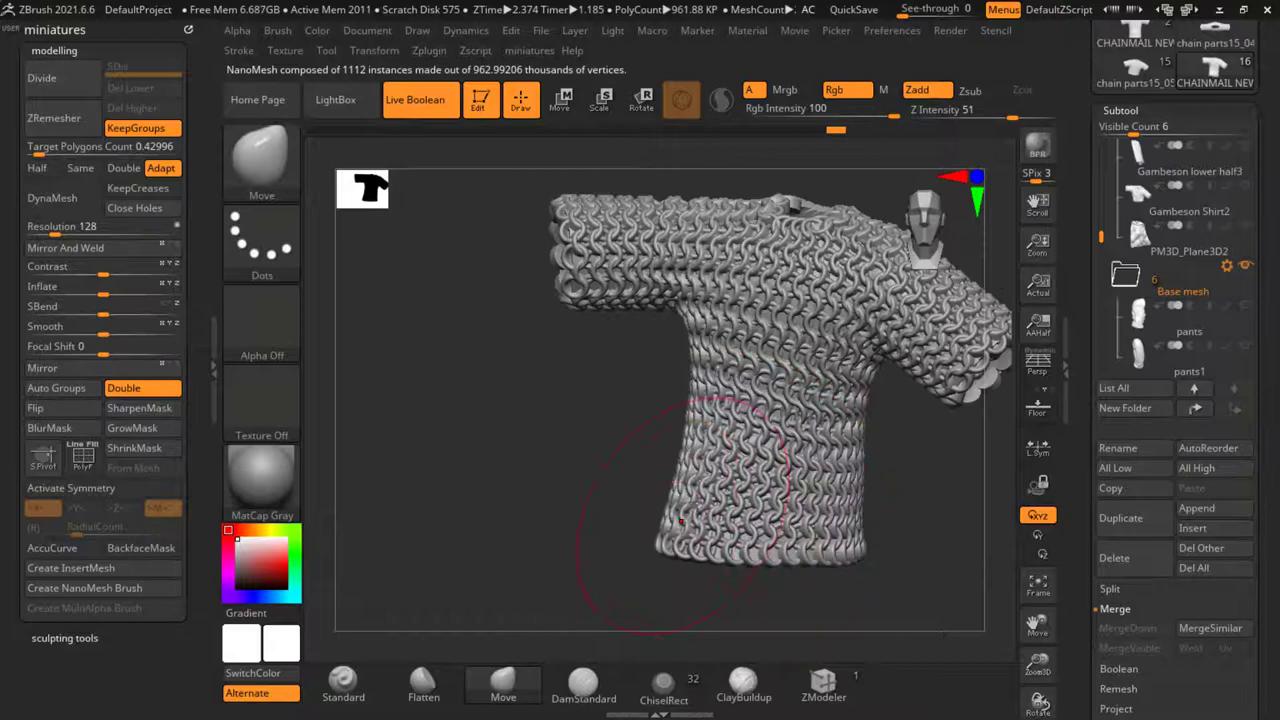
Refine the isolated chainmail's chest and bent-arm underarm with the Move brush so the ring rows run evenly
right_click_drag(654, 432, 650, 402, "ctrl")
right_click_drag(650, 402, 609, 391)
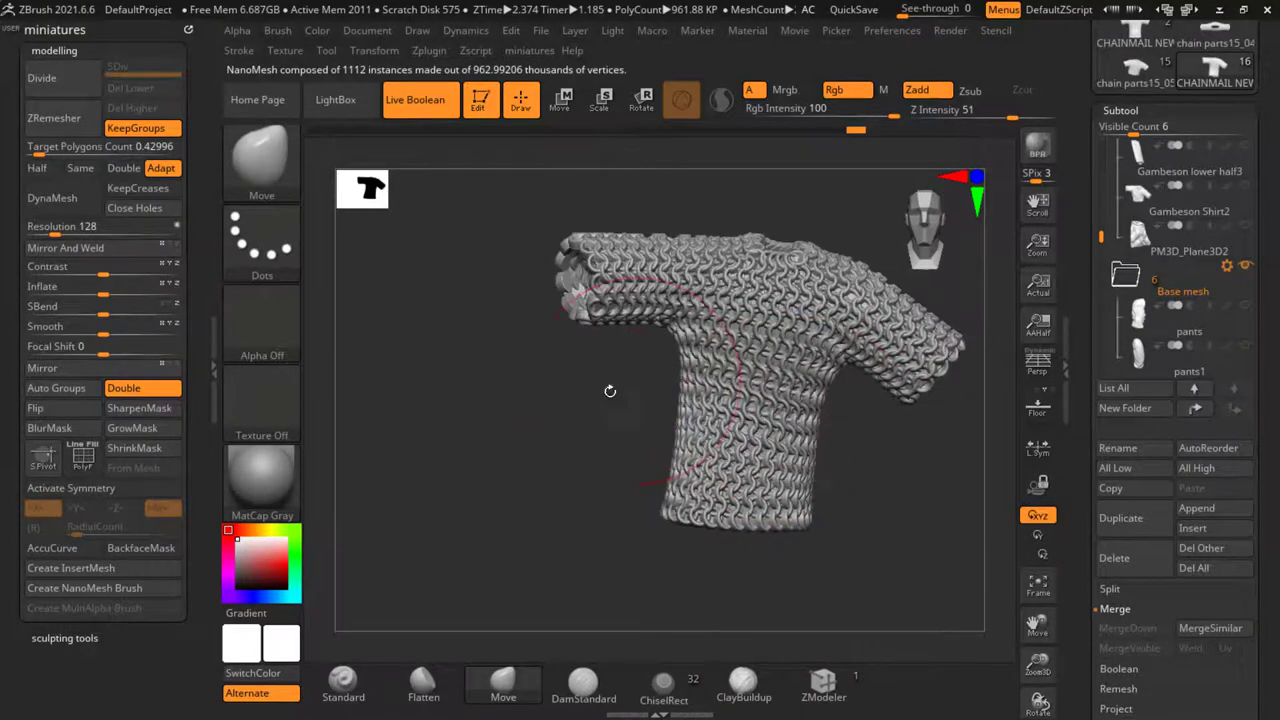
right_click_drag(860, 275, 867, 323, "ctrl")
key("s")
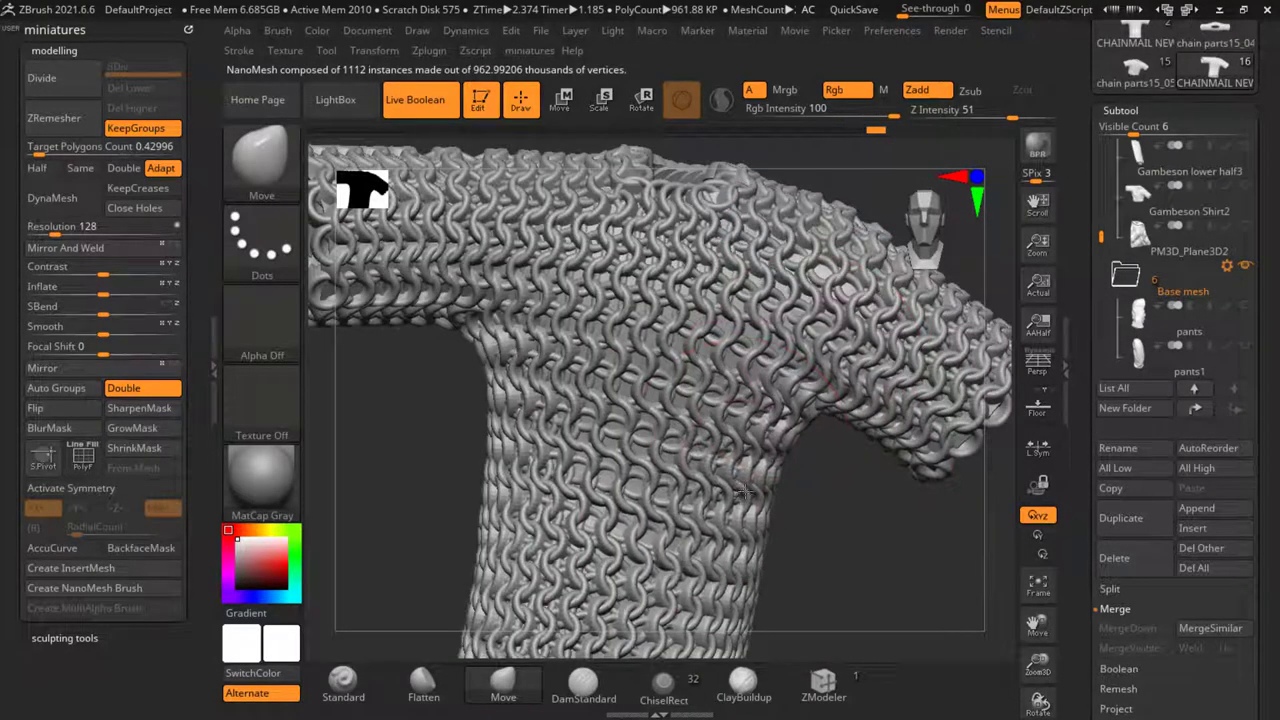
mouse_move(430, 452)
right_mouse_down("ctrl")
mouse_move(423, 426)
mouse_move(402, 418)
right_mouse_up("ctrl")
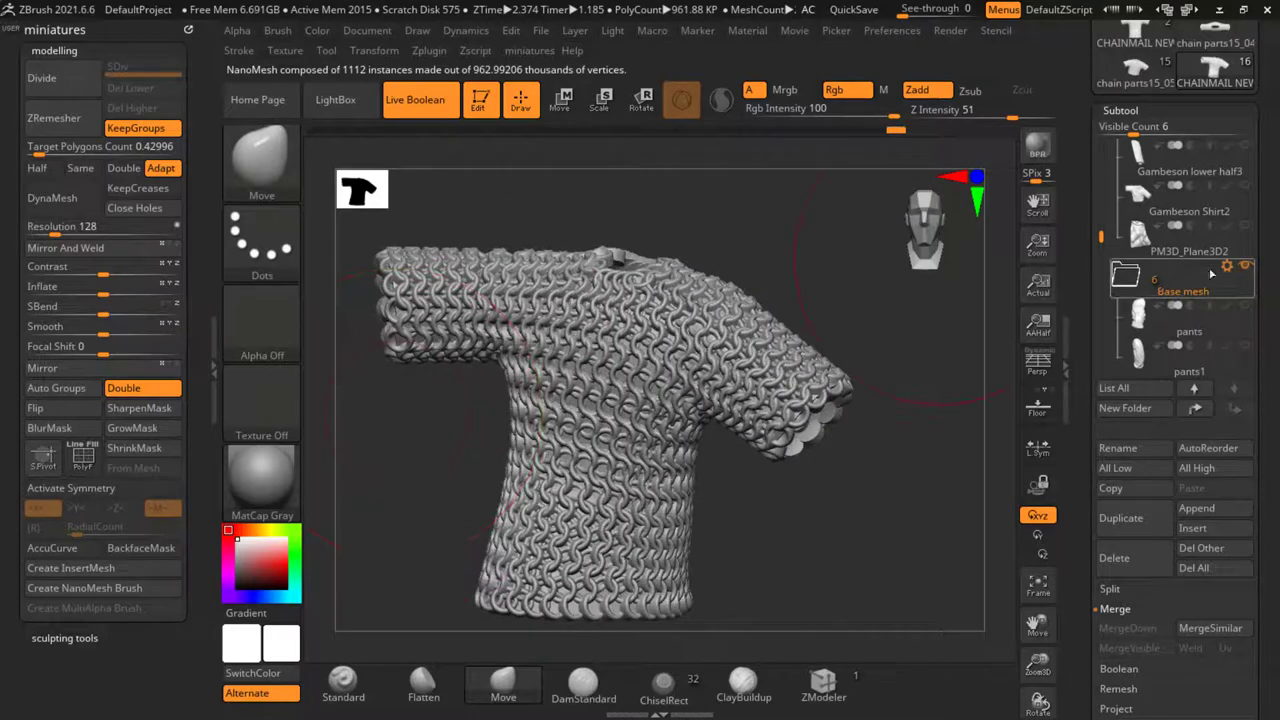
Unhide all subtools of the warrior through PM3D_Plane3D2 and make the CHAINMAIL NEW TOOL2 subtool active again
left_click(1150, 245)
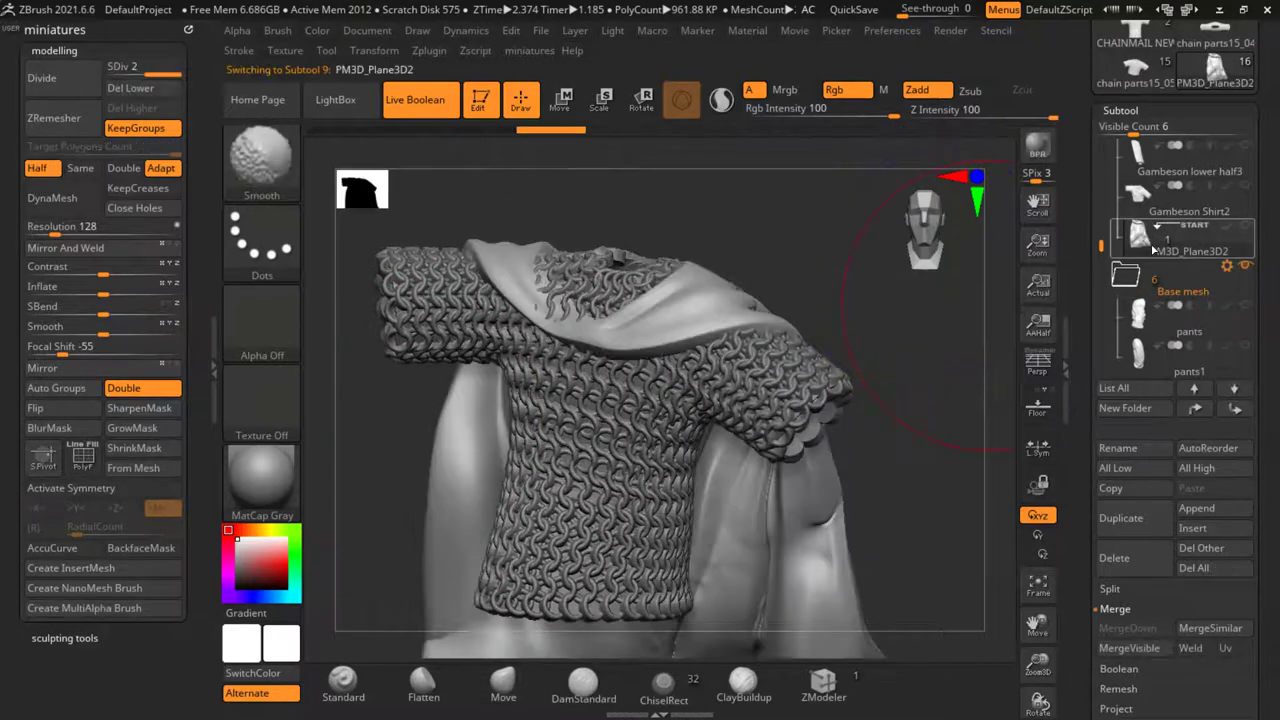
left_click(1245, 227, "shift")
right_click_drag(880, 572, 723, 565)
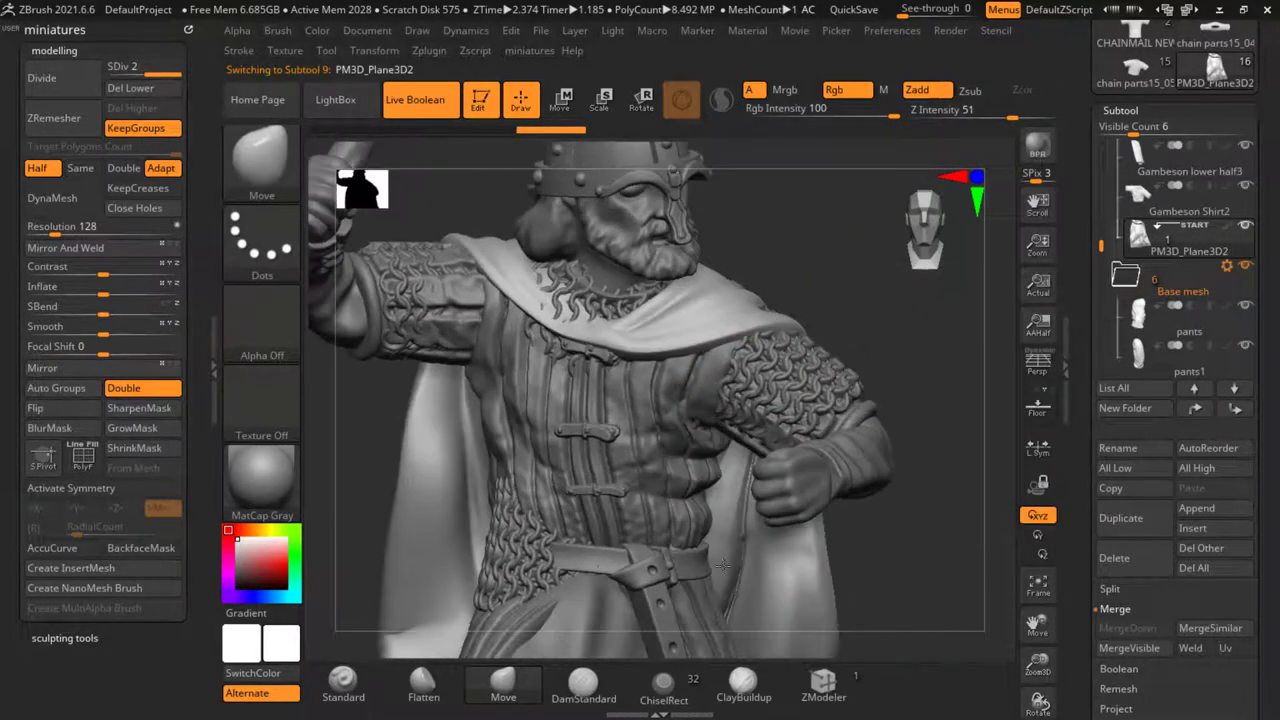
left_click(522, 540, "alt")
left_click(1066, 390)
right_click_drag(866, 608, 860, 520, "alt")
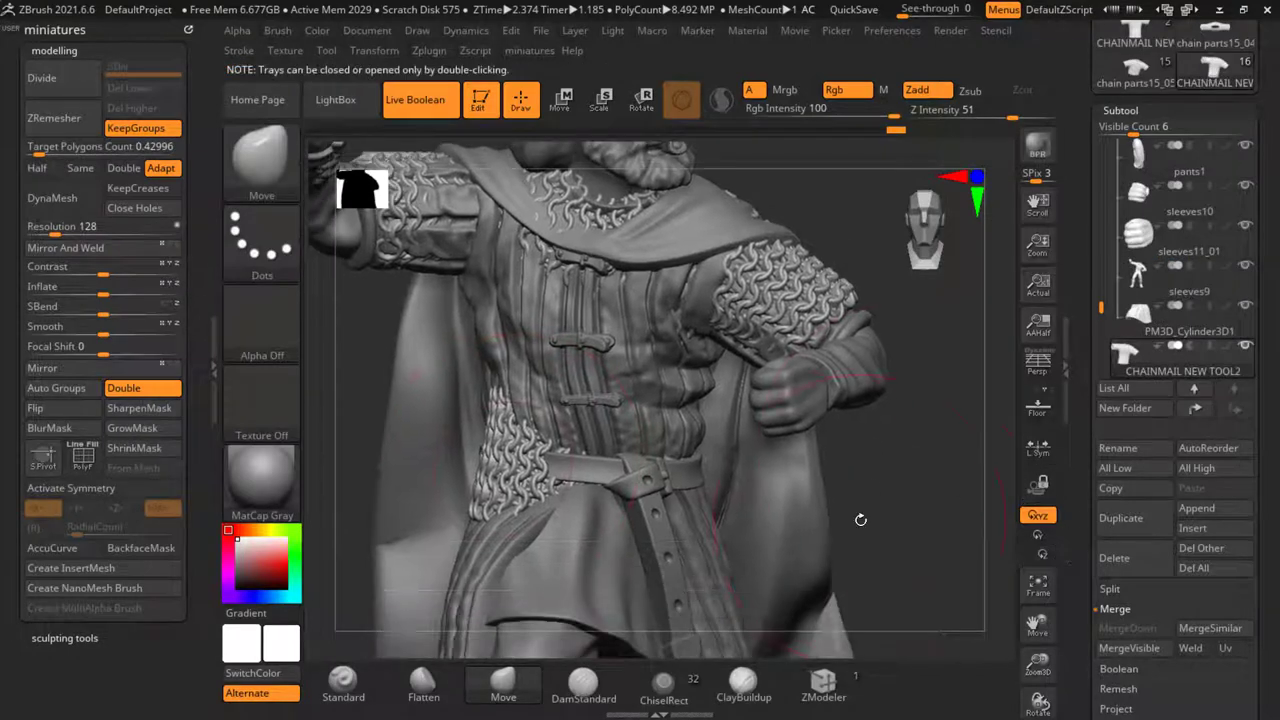
Pull the chainmail's waist outwards around the front and sides so it sits over the gambeson and belt
left_click_drag(860, 519, 690, 532)
left_click_drag(700, 580, 540, 568)
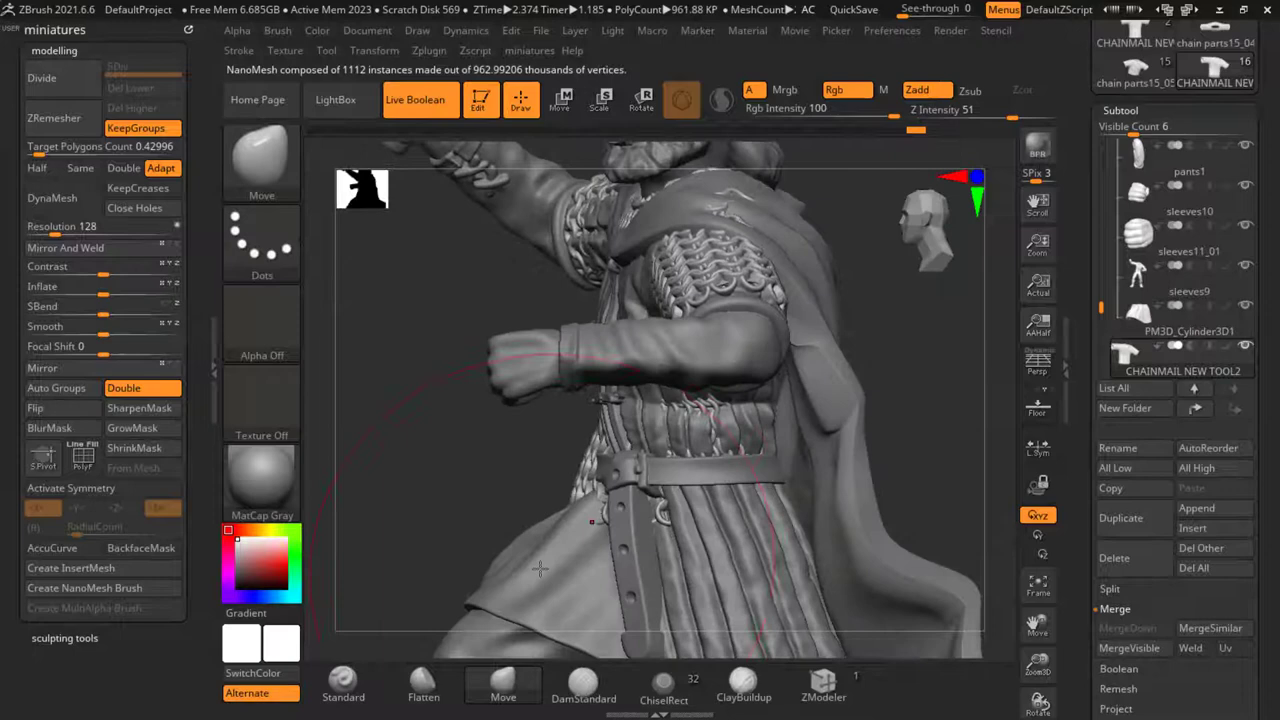
mouse_move(486, 517)
left_mouse_down()
mouse_move(772, 565)
mouse_move(765, 592)
mouse_move(778, 596)
left_mouse_up()
key("]")
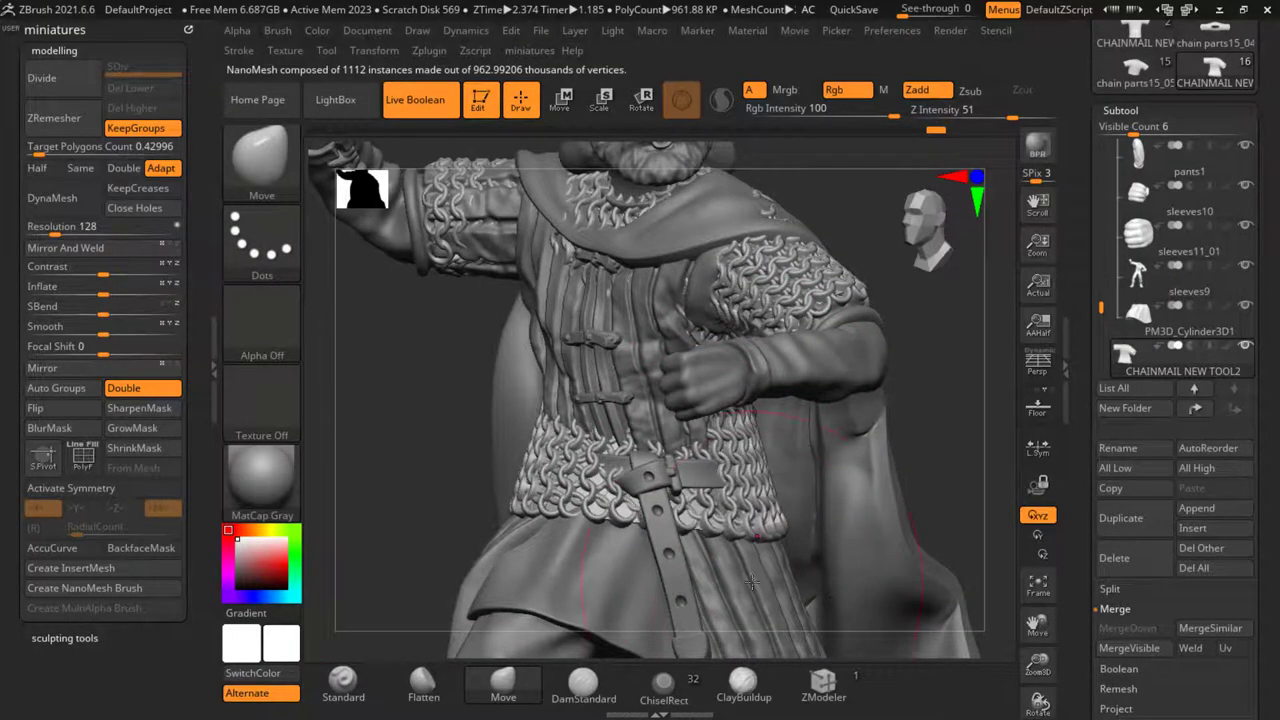
mouse_move(466, 606)
left_mouse_down("alt")
mouse_move(464, 544)
mouse_move(575, 554)
mouse_move(580, 625)
left_mouse_up("alt")
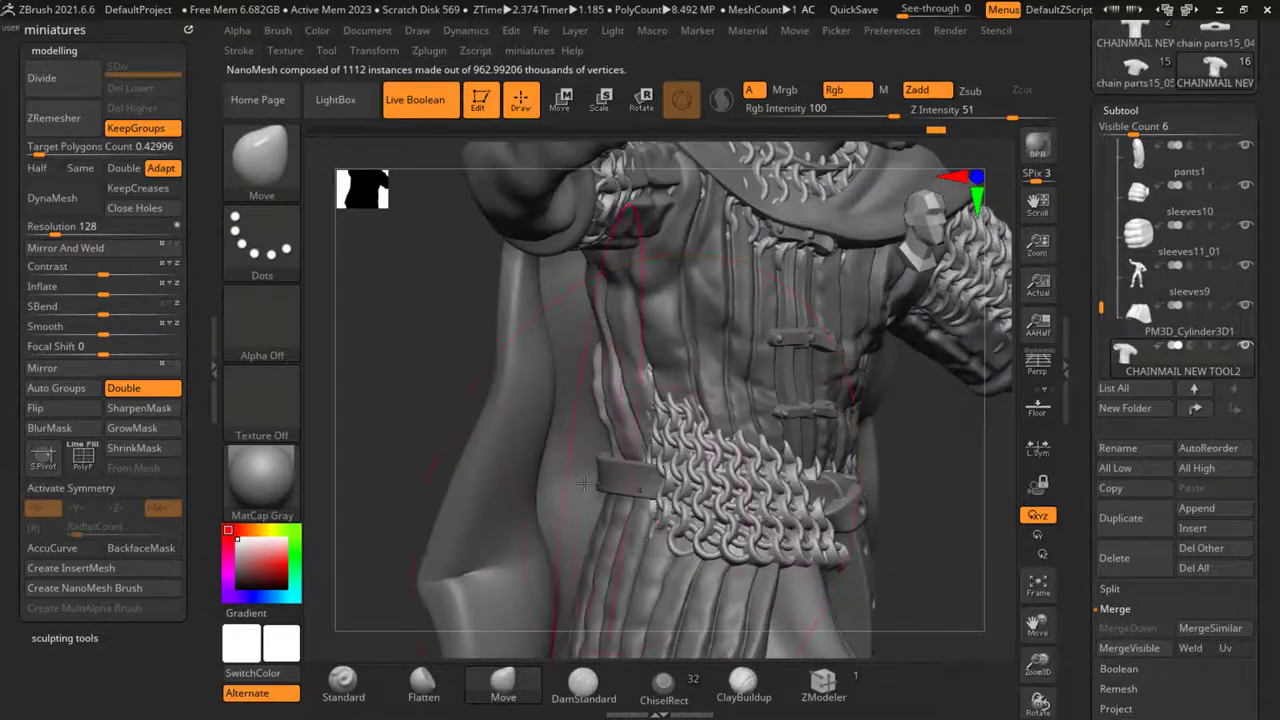
mouse_move(655, 470)
left_mouse_down()
mouse_move(500, 487)
mouse_move(610, 505)
mouse_move(800, 443)
left_mouse_up()
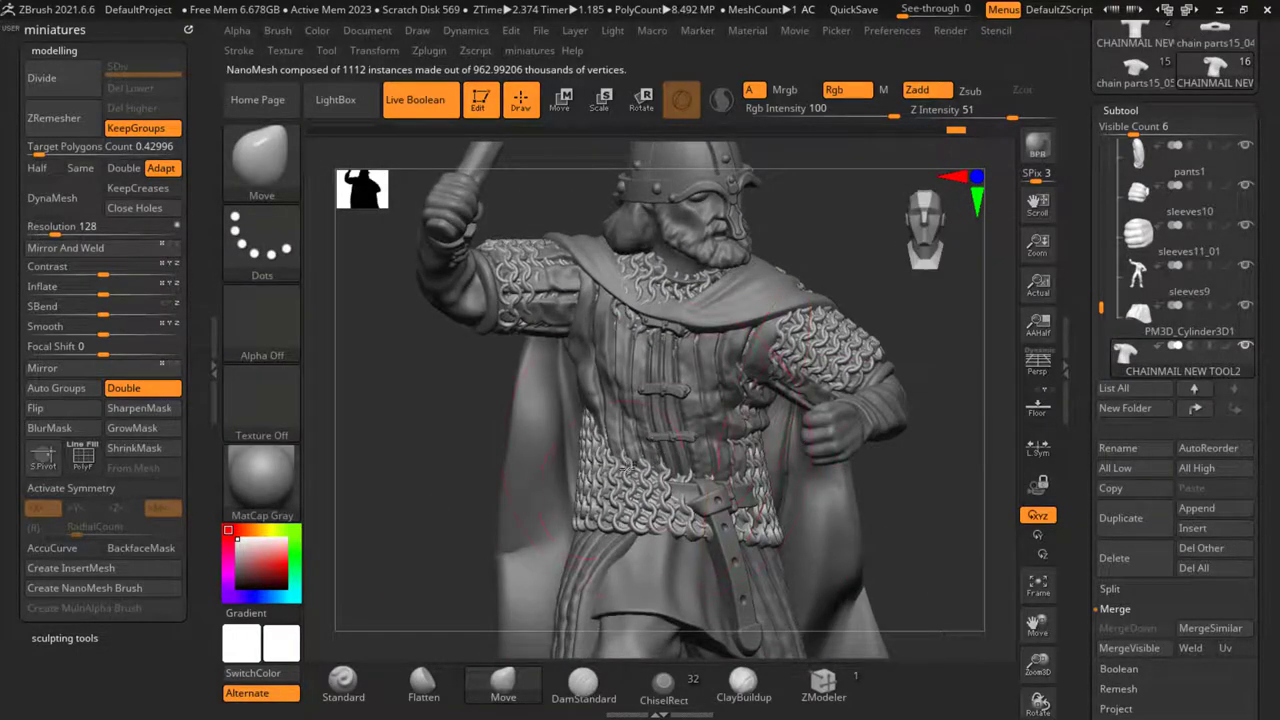
right_click_drag(620, 362, 577, 428, "ctrl")
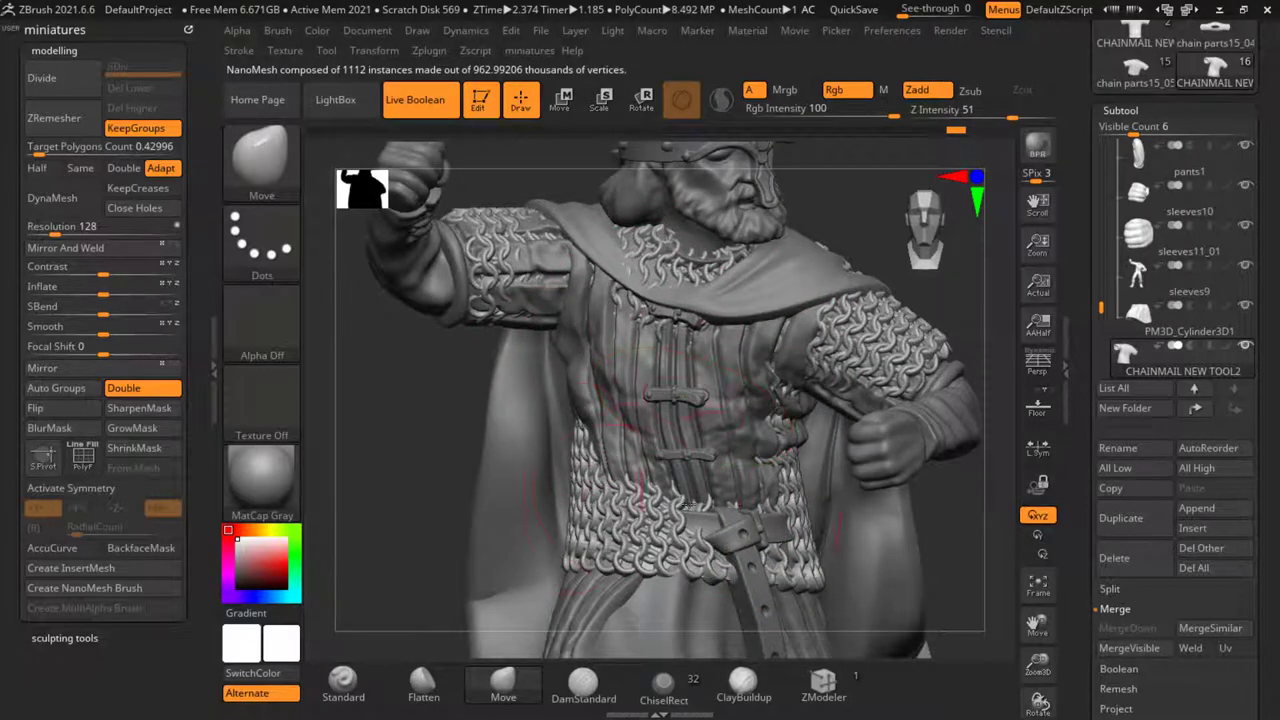
Pull the chainmail's chest and abdomen forward over the gambeson, undoing a stray stroke along the way
mouse_move(400, 410)
left_mouse_down()
mouse_move(396, 422)
mouse_move(565, 395)
mouse_move(650, 402)
mouse_move(706, 447)
mouse_move(845, 450)
mouse_move(745, 352)
left_mouse_up()
key("ctrl+z")
left_click_drag(847, 271, 795, 480)
right_click_drag(797, 578, 486, 526, "ctrl")
right_click_drag(623, 405, 623, 395, "ctrl")
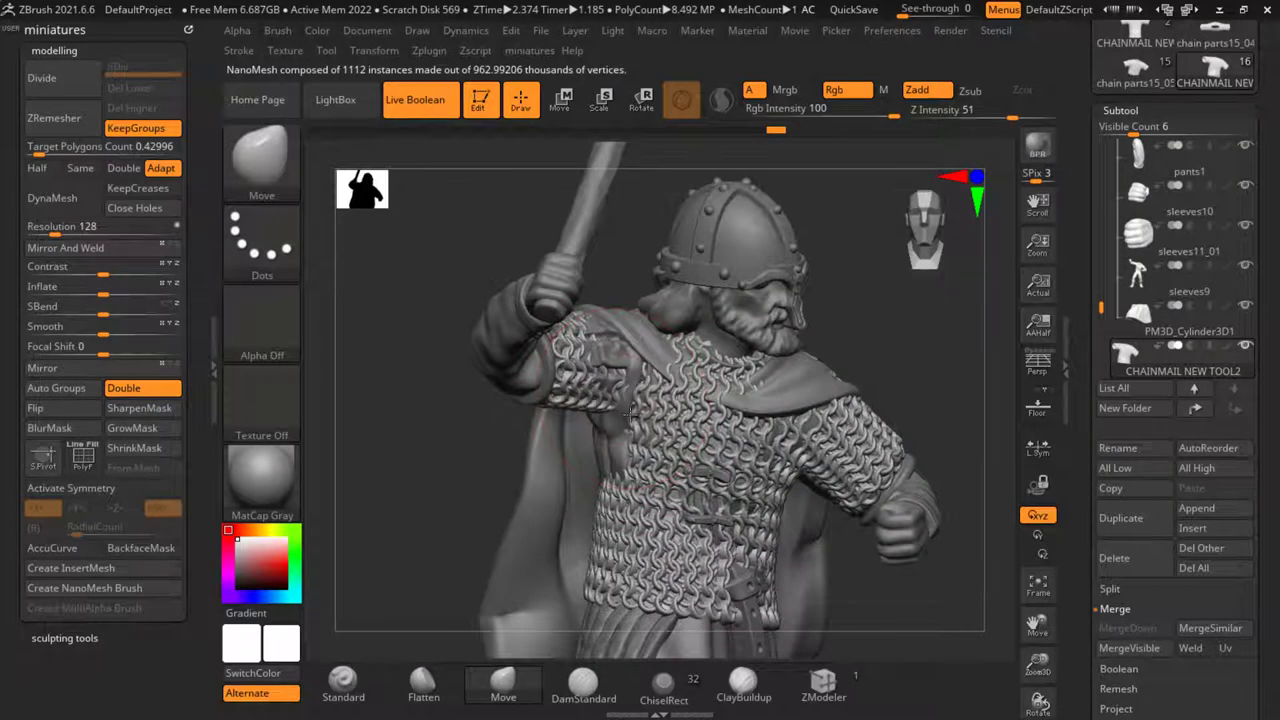
Pull the chainmail out around the raised arm's armpit and side, and smooth the stretched rings there
left_click_drag(630, 412, 540, 438)
left_click_drag(540, 483, 655, 420, "shift")
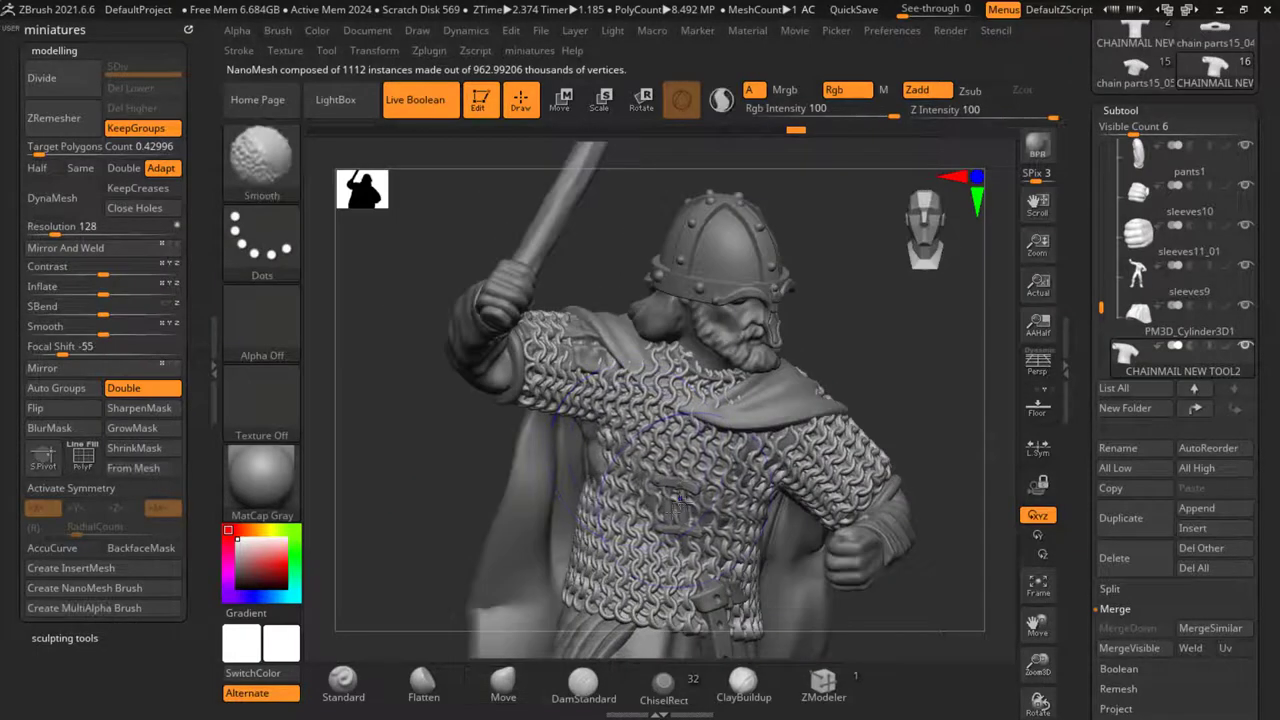
left_click_drag(380, 463, 640, 536)
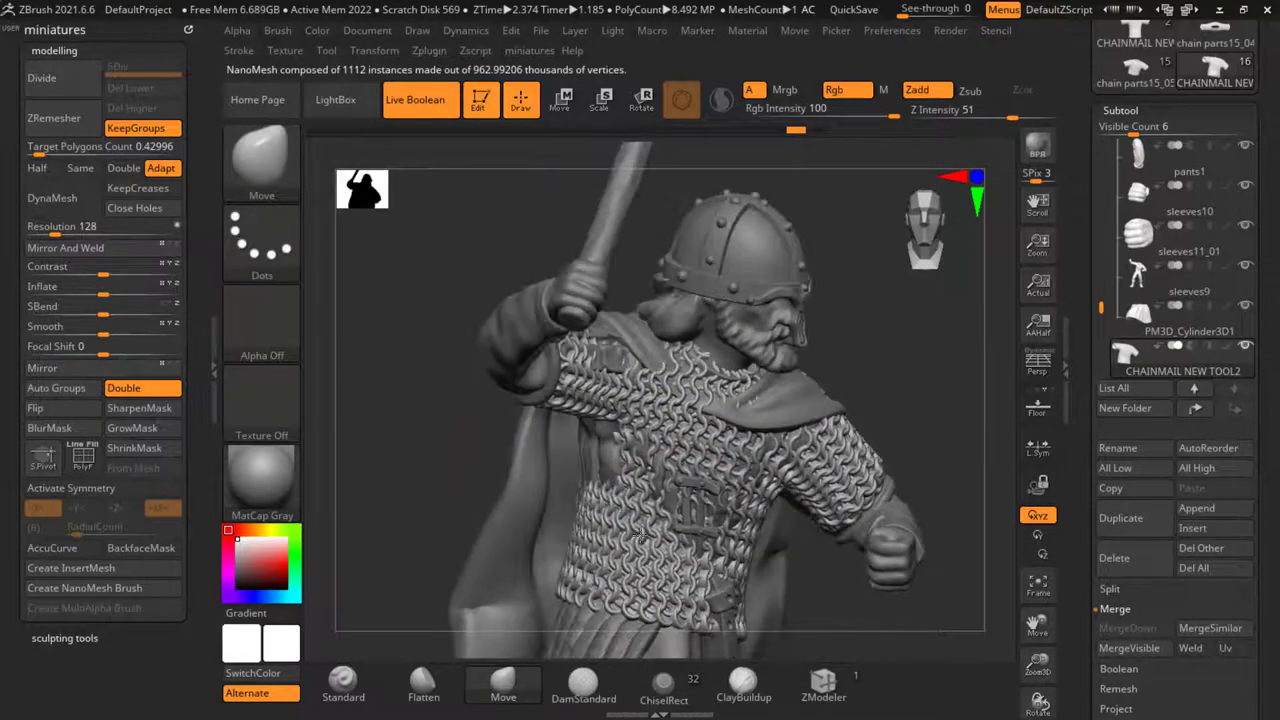
left_click_drag(690, 500, 607, 447)
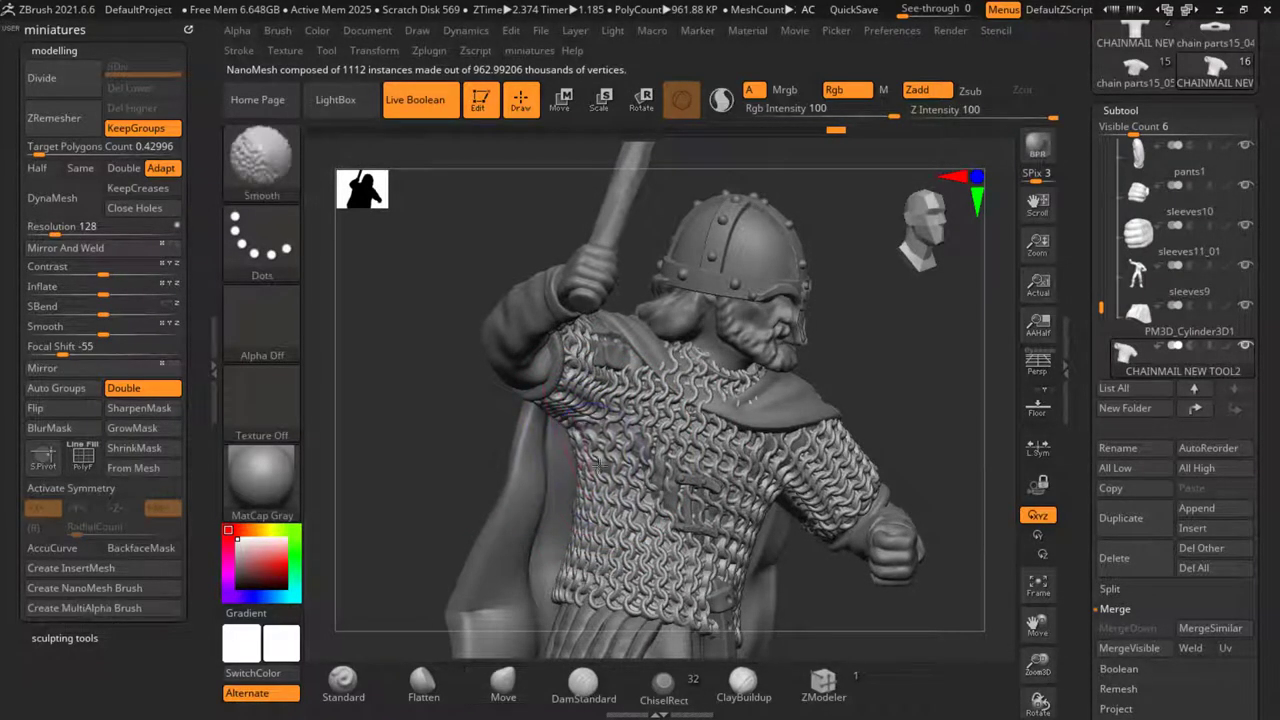
mouse_move(413, 485)
left_mouse_down()
mouse_move(402, 441)
mouse_move(370, 455)
left_mouse_up()
left_click_drag(597, 362, 645, 338)
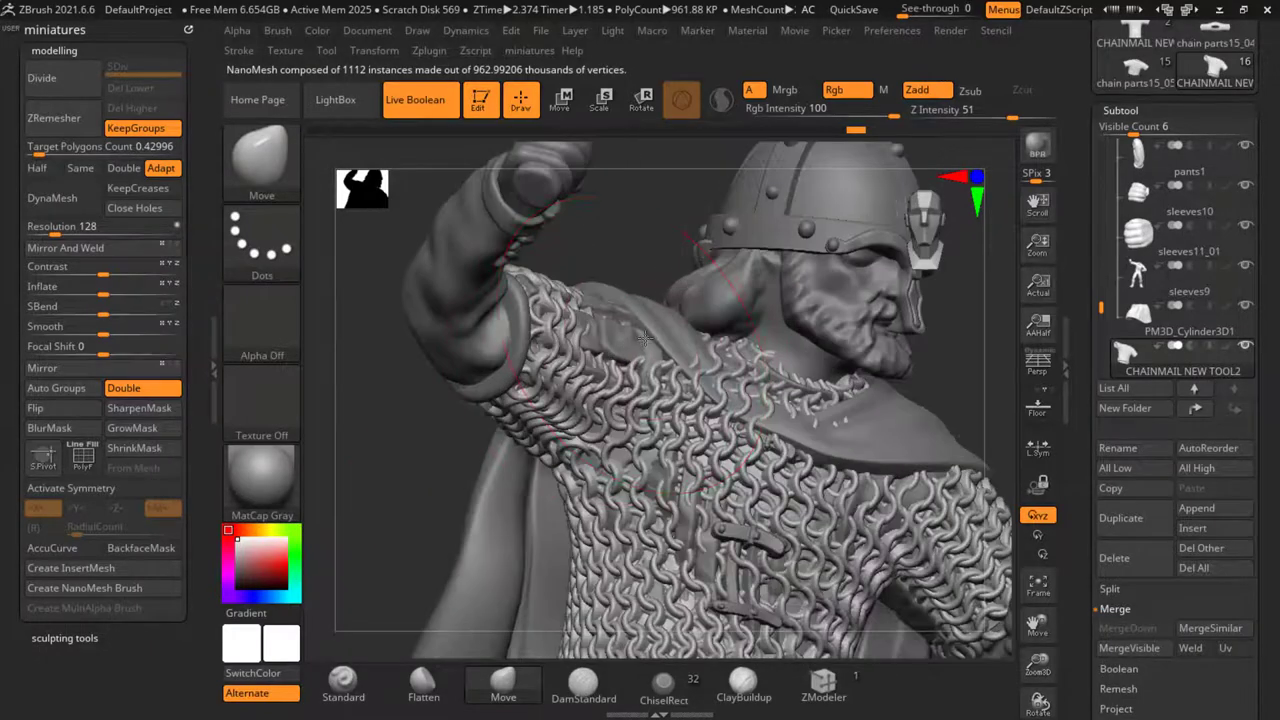
Adjust the chainmail's bent-arm shoulder and its front hem near the belt with the Move brush
right_click_drag(621, 342, 845, 440, "ctrl")
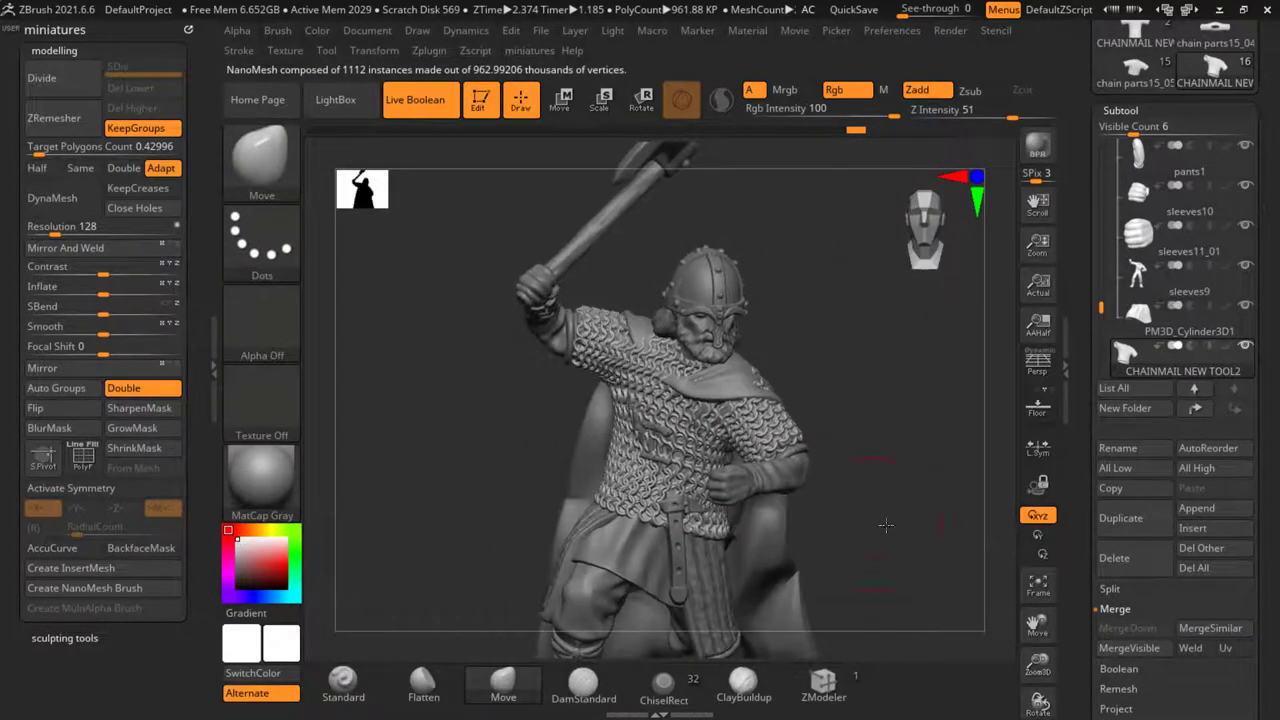
right_click_drag(886, 523, 862, 500)
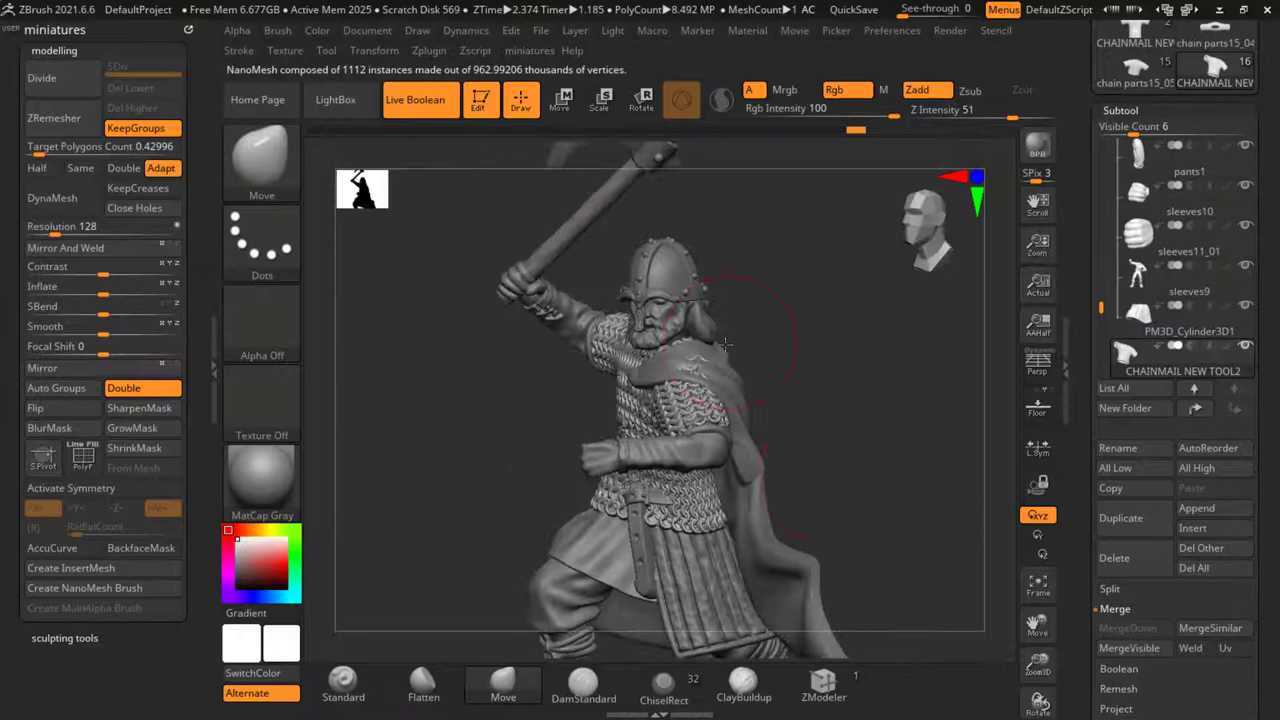
left_click_drag(726, 374, 790, 551)
right_click_drag(791, 552, 715, 545)
right_click_drag(597, 490, 557, 526, "ctrl")
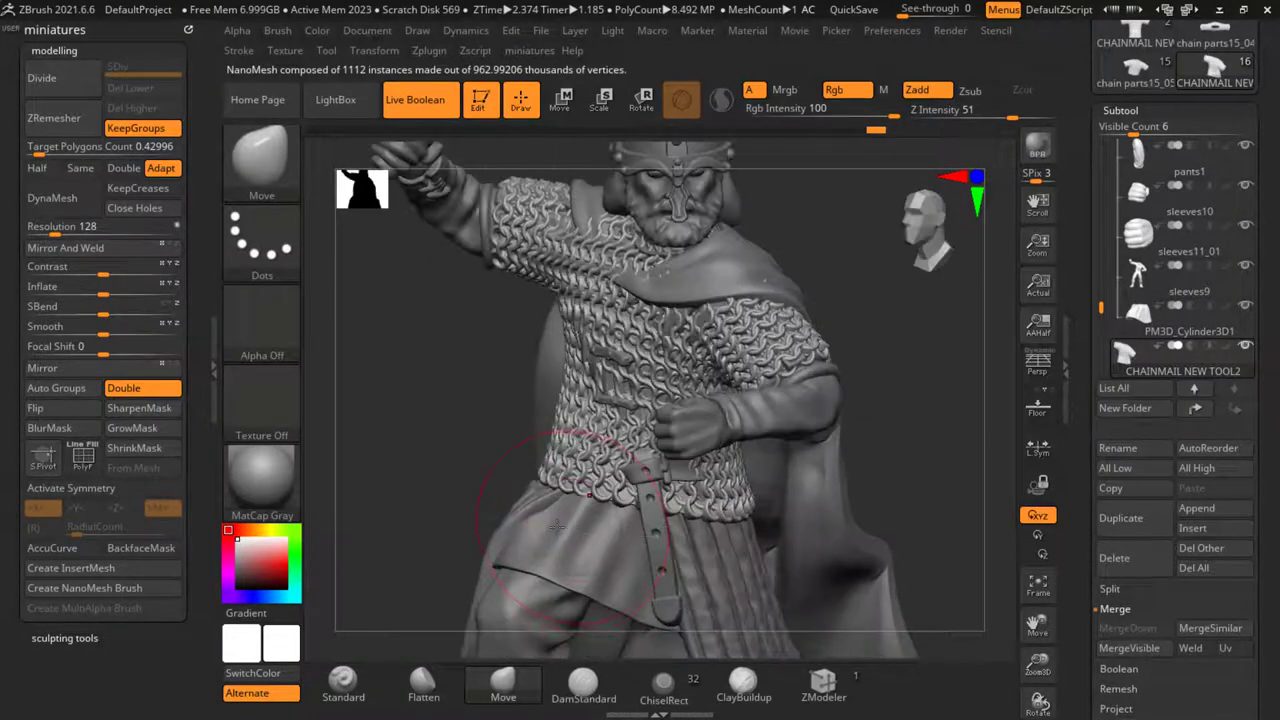
left_click_drag(439, 490, 595, 547)
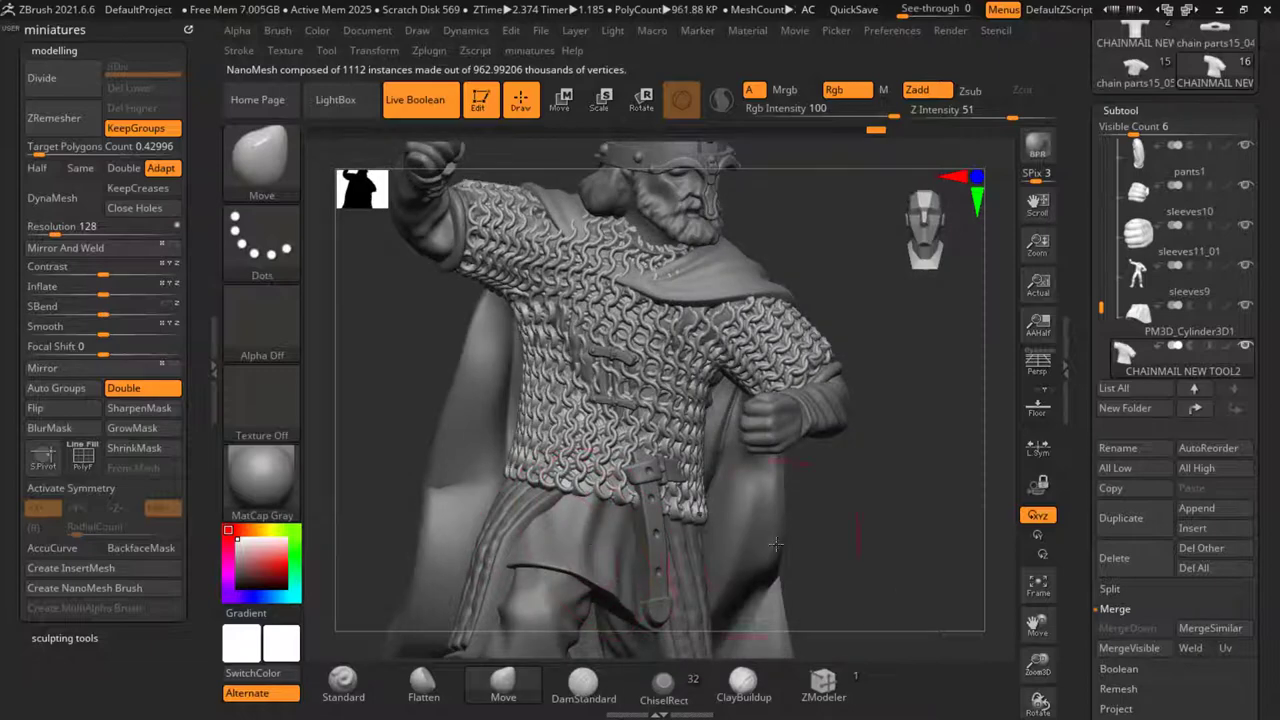
Work the chainmail around the bent arm's armpit and inner sleeve so it covers the gambeson there
right_click_drag(788, 543, 834, 540)
mouse_move(624, 452)
right_mouse_down("ctrl")
mouse_move(599, 480)
mouse_move(612, 516)
mouse_move(600, 458)
right_mouse_up("ctrl")
right_click_drag(703, 274, 642, 266, "ctrl")
right_click_drag(881, 492, 903, 476)
right_click_drag(618, 288, 610, 322, "ctrl")
left_click_drag(884, 379, 700, 310)
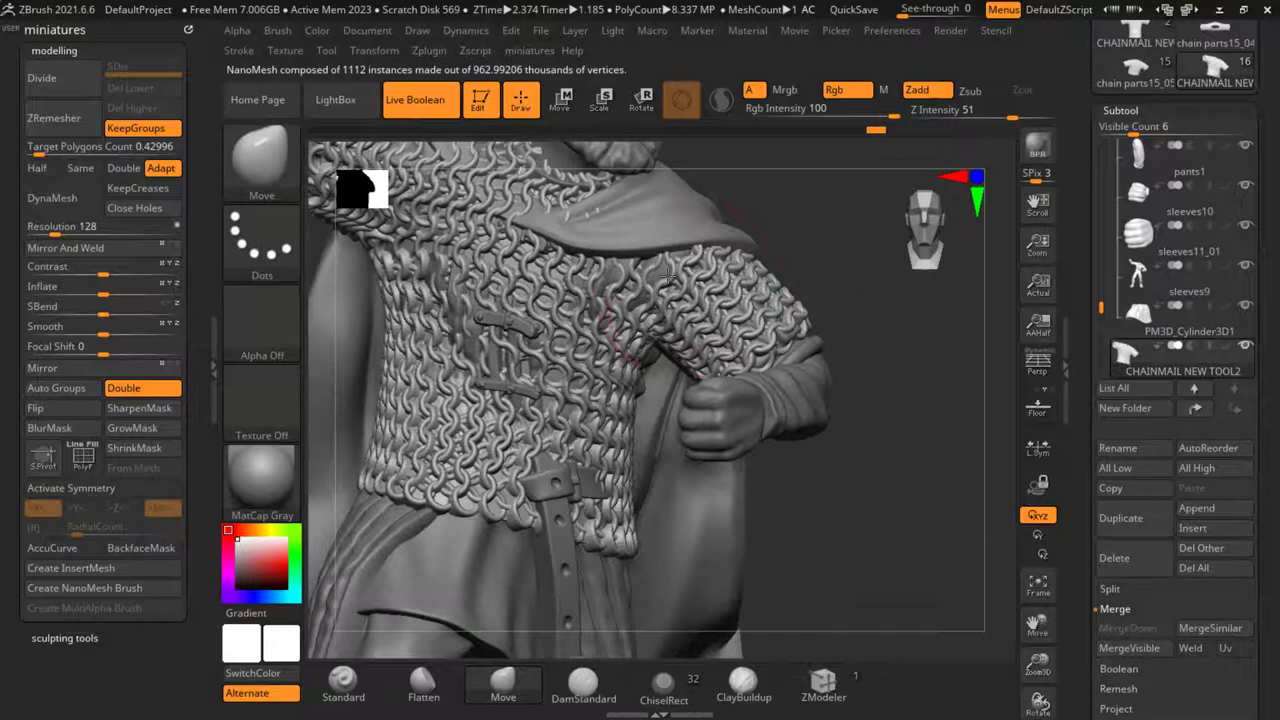
key("shift")
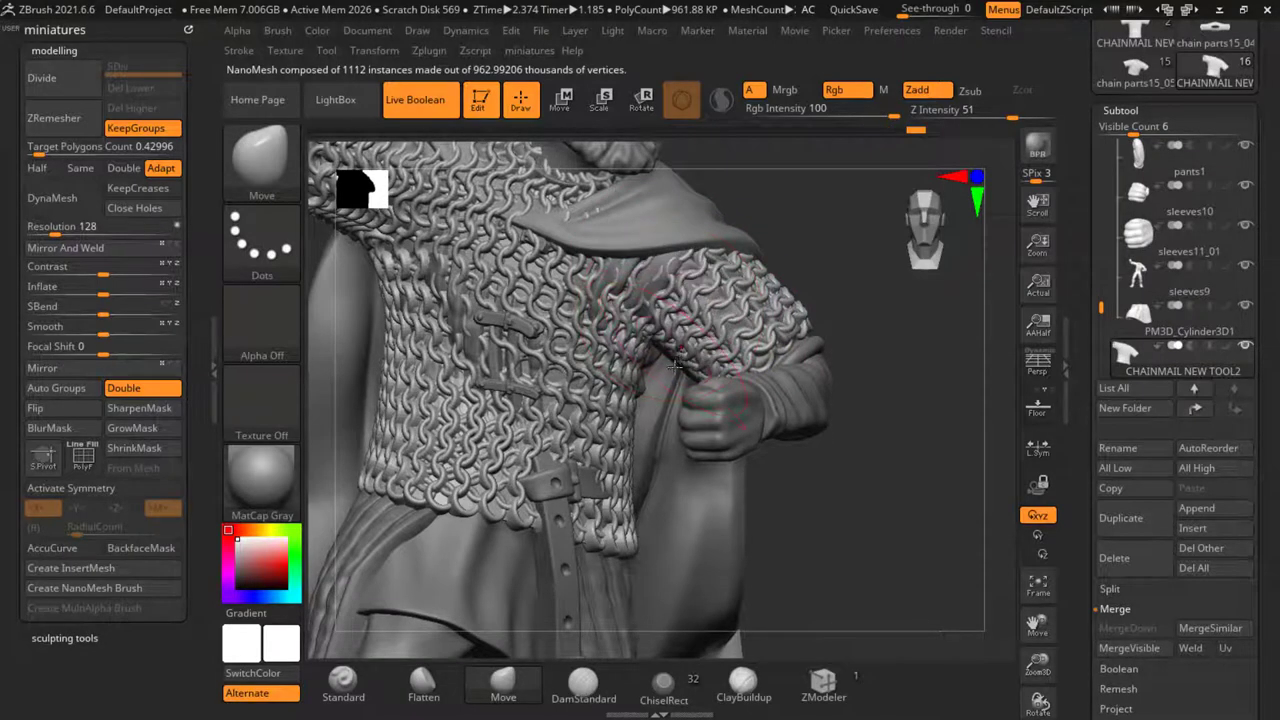
mouse_move(861, 599)
left_mouse_down()
mouse_move(891, 560)
mouse_move(935, 540)
left_mouse_up()
key("s")
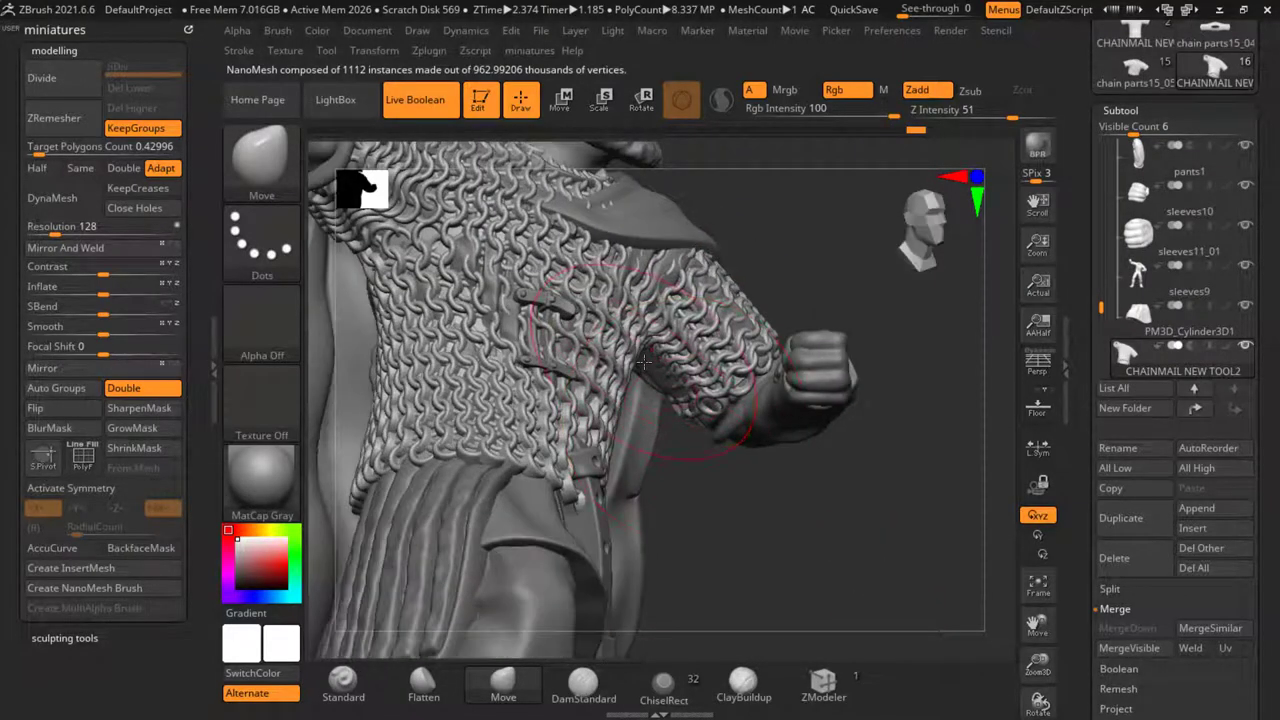
right_click_drag(645, 390, 671, 316)
Push the Gambeson Shirt2 chest and clasps back beneath the chainmail, and reselect the chainmail subtool
left_click_drag(744, 469, 686, 490)
left_click(684, 306, "alt")
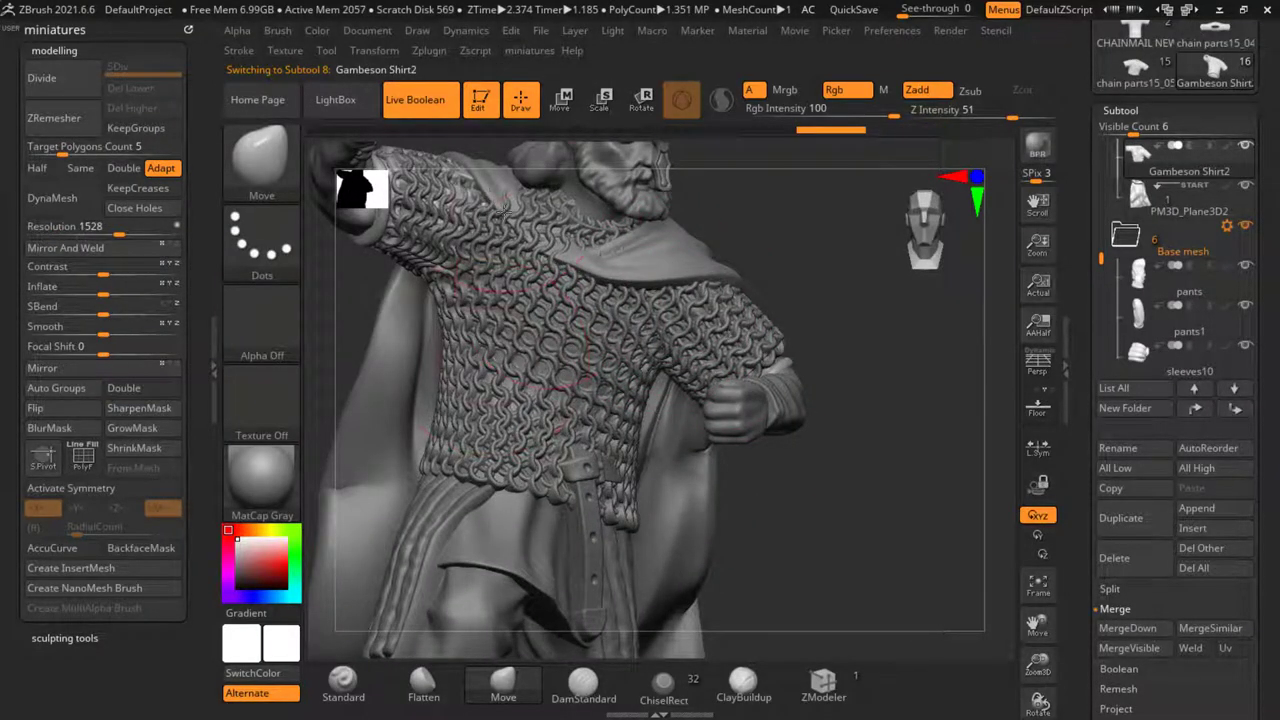
left_click(480, 232, "alt")
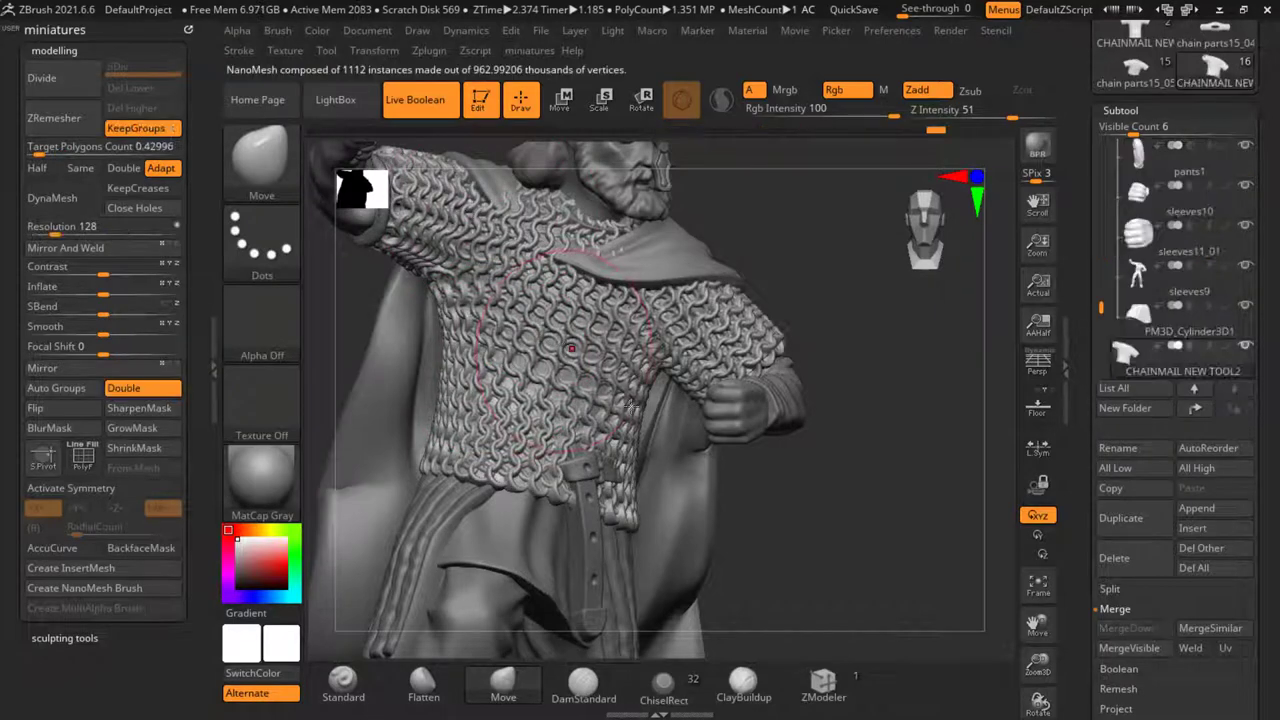
Tuck the chainmail's collar area beneath the cape and smooth the enlarged rings across the chest
left_click_drag(782, 508, 836, 536)
right_click_drag(556, 307, 628, 279, "ctrl")
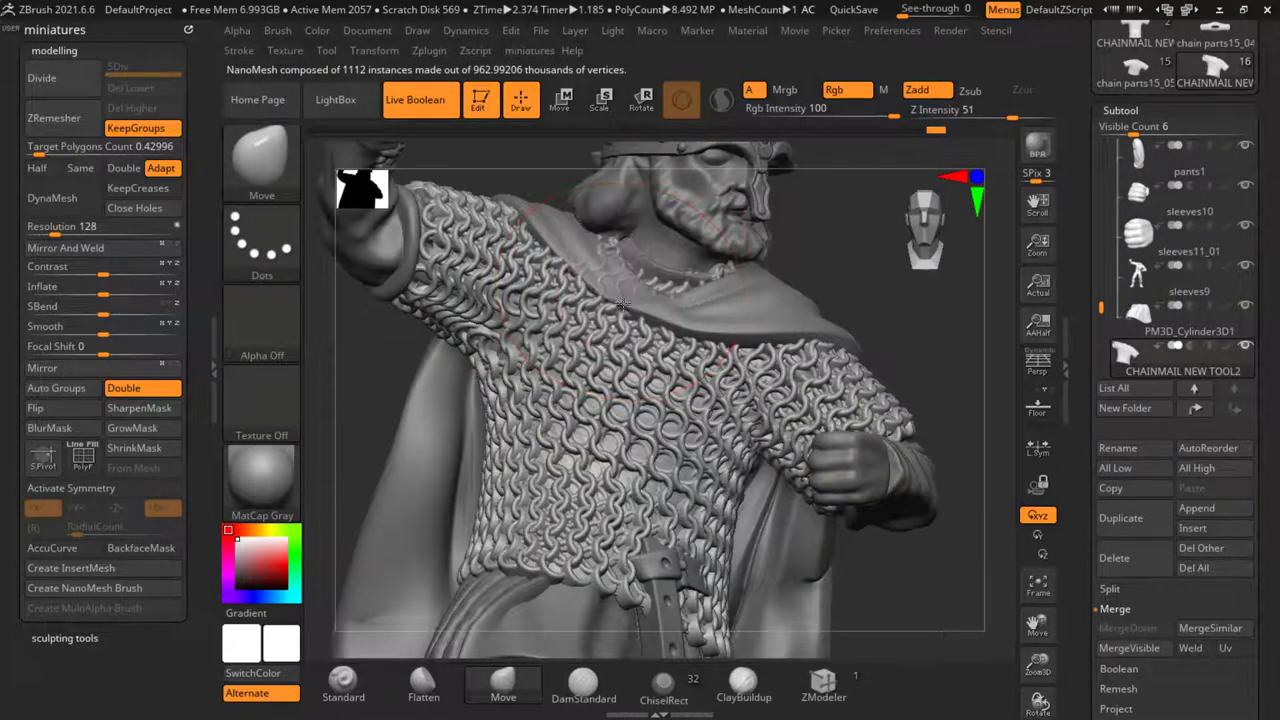
right_click_drag(824, 271, 590, 455)
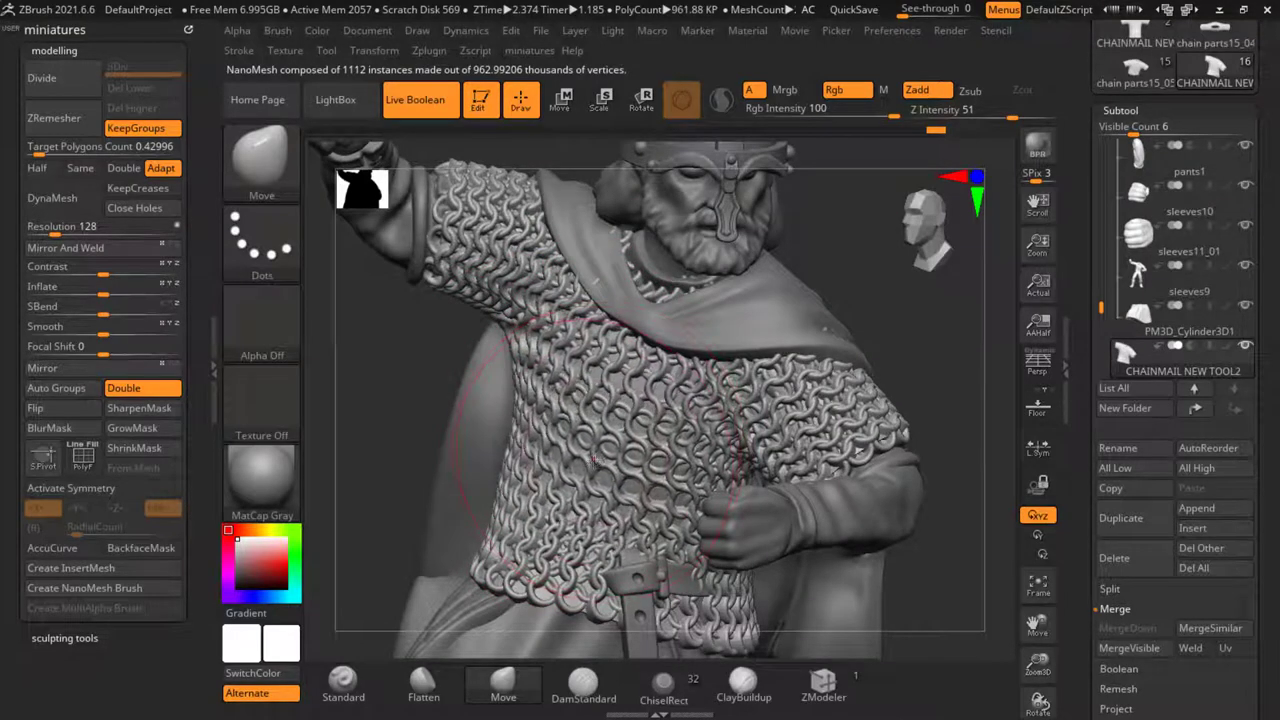
key("shift")
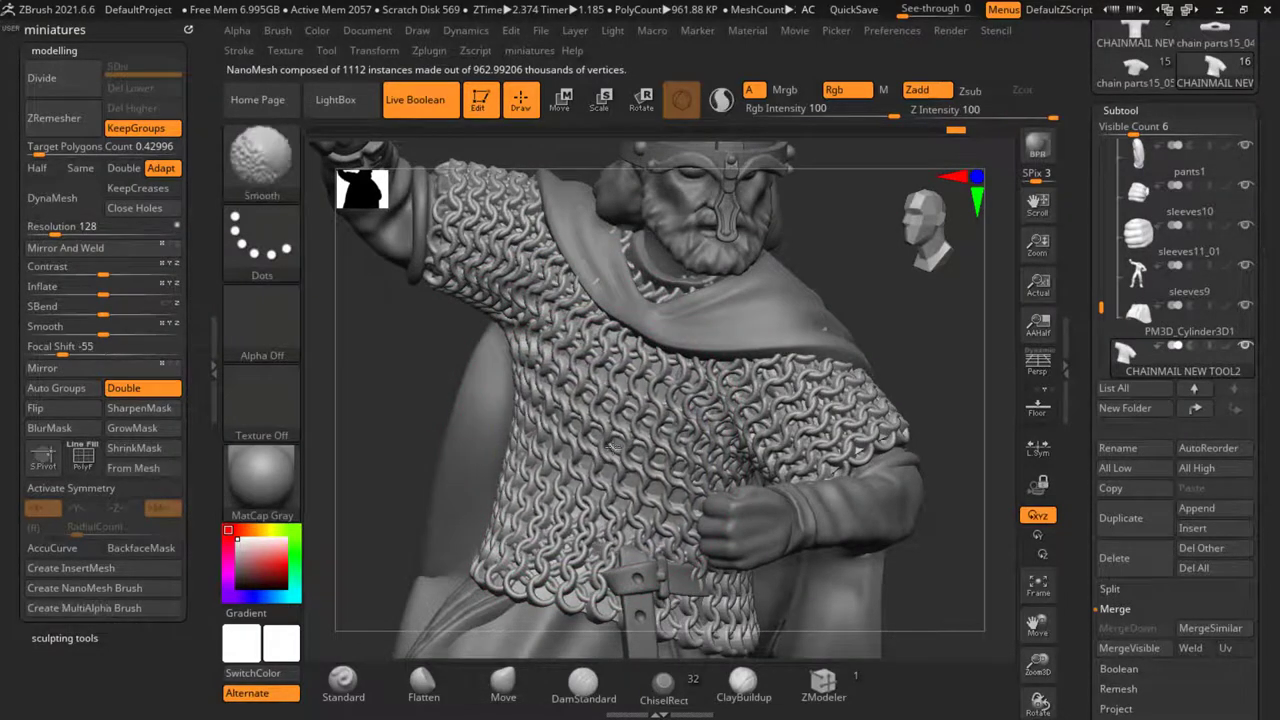
Shape the chainmail's abdomen and raised-arm side with a resized Move brush to follow the torso down to the belt
right_click_drag(612, 444, 560, 589)
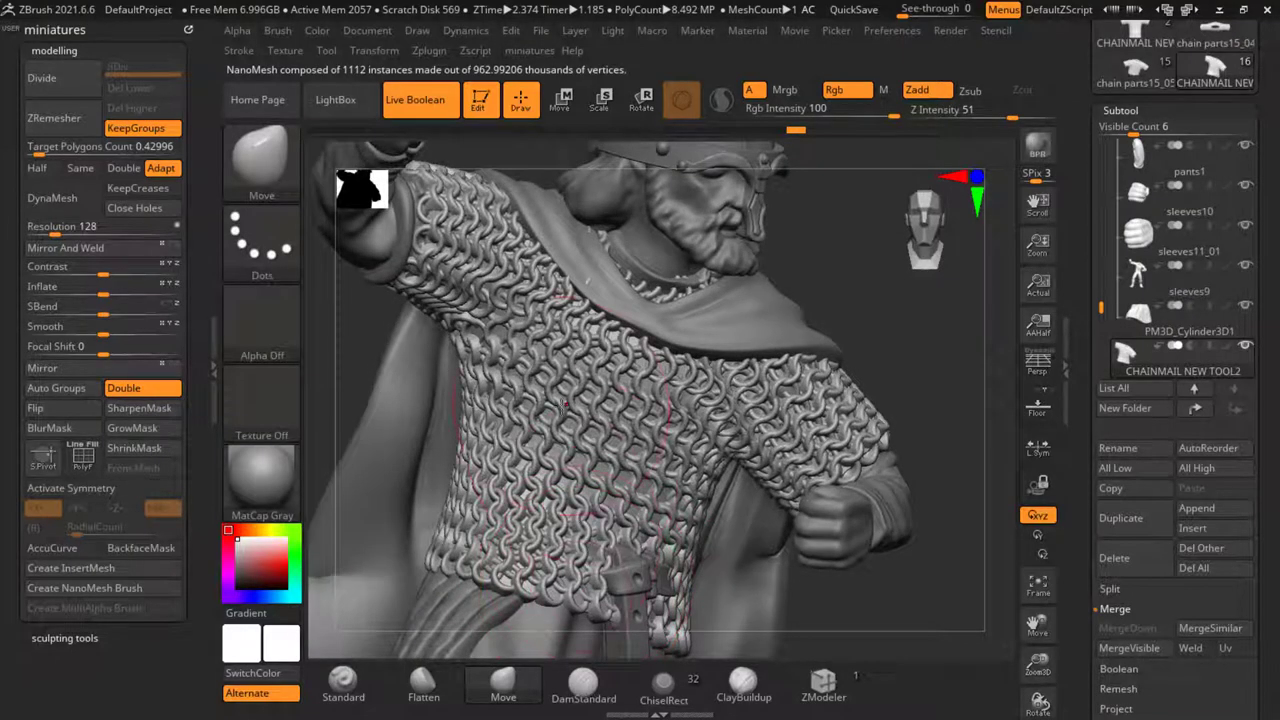
right_click_drag(533, 365, 520, 290, "ctrl")
mouse_move(600, 400)
right_mouse_down()
mouse_move(570, 405)
mouse_move(565, 485)
right_mouse_up()
key("s")
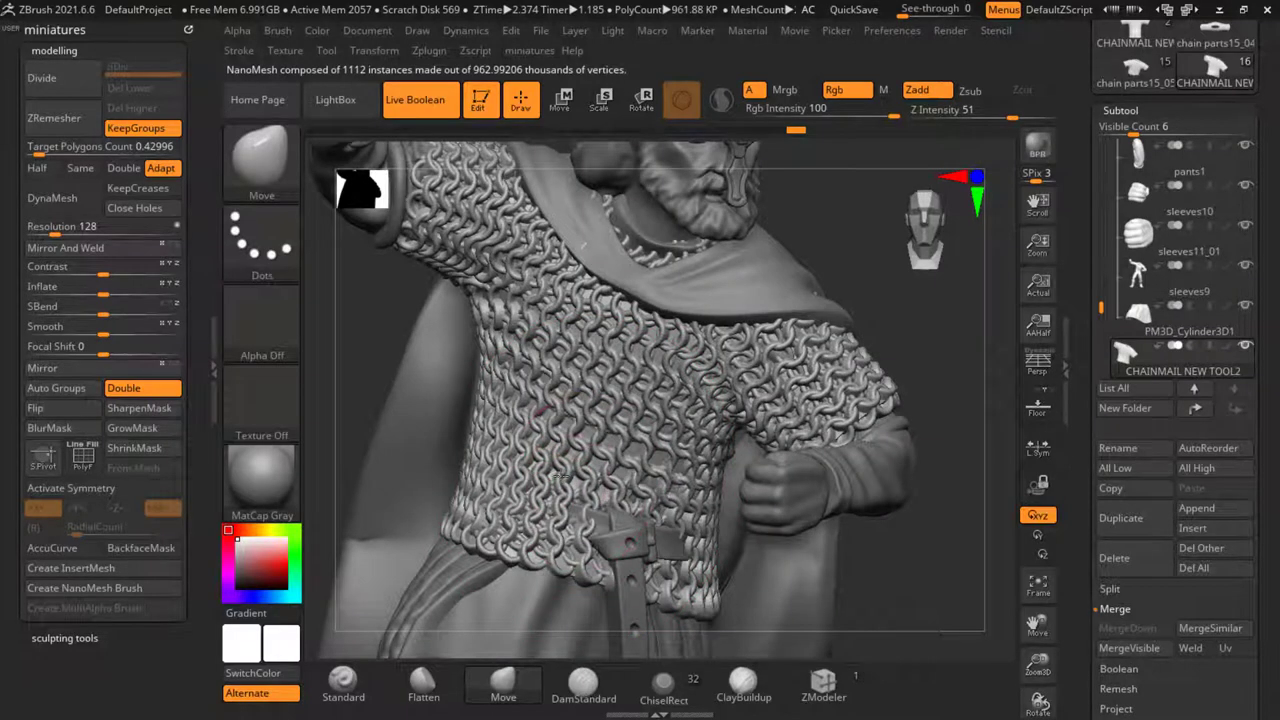
right_click_drag(414, 408, 495, 414)
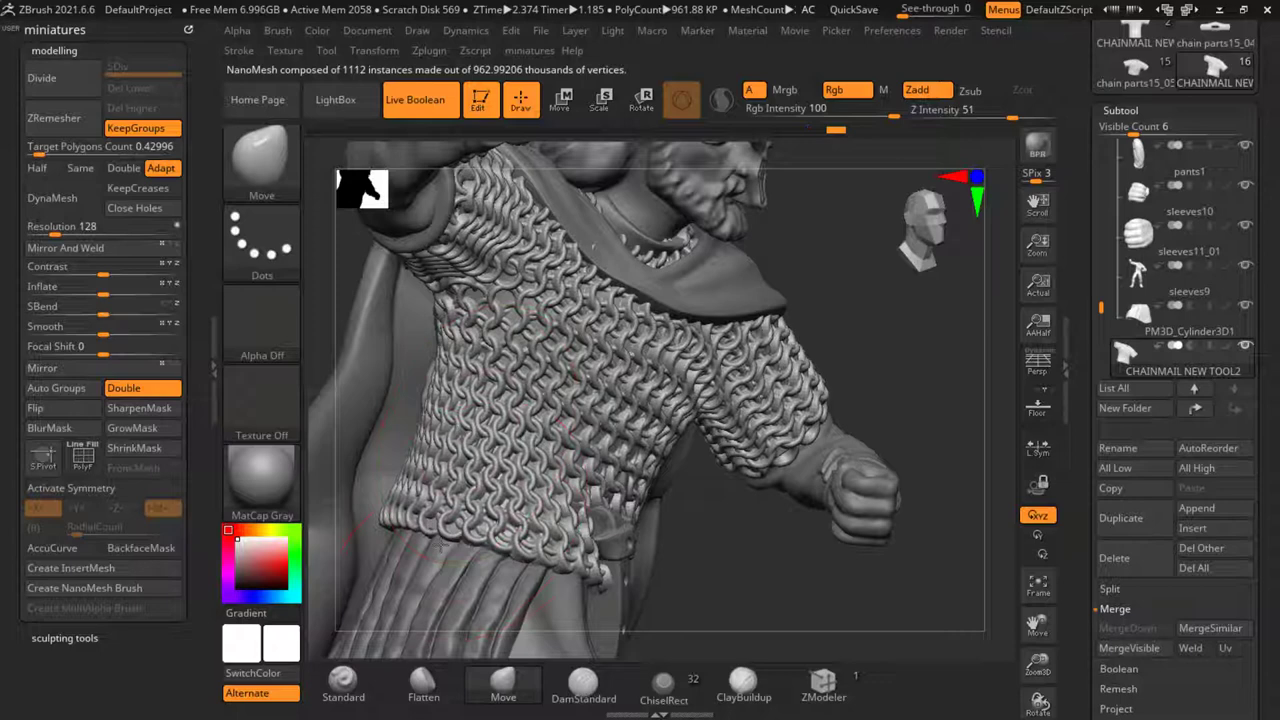
Shape the chainmail's raised-arm side from the armpit to the hem with a resized Move brush
right_click_drag(606, 543, 723, 577)
right_click_drag(402, 475, 515, 491)
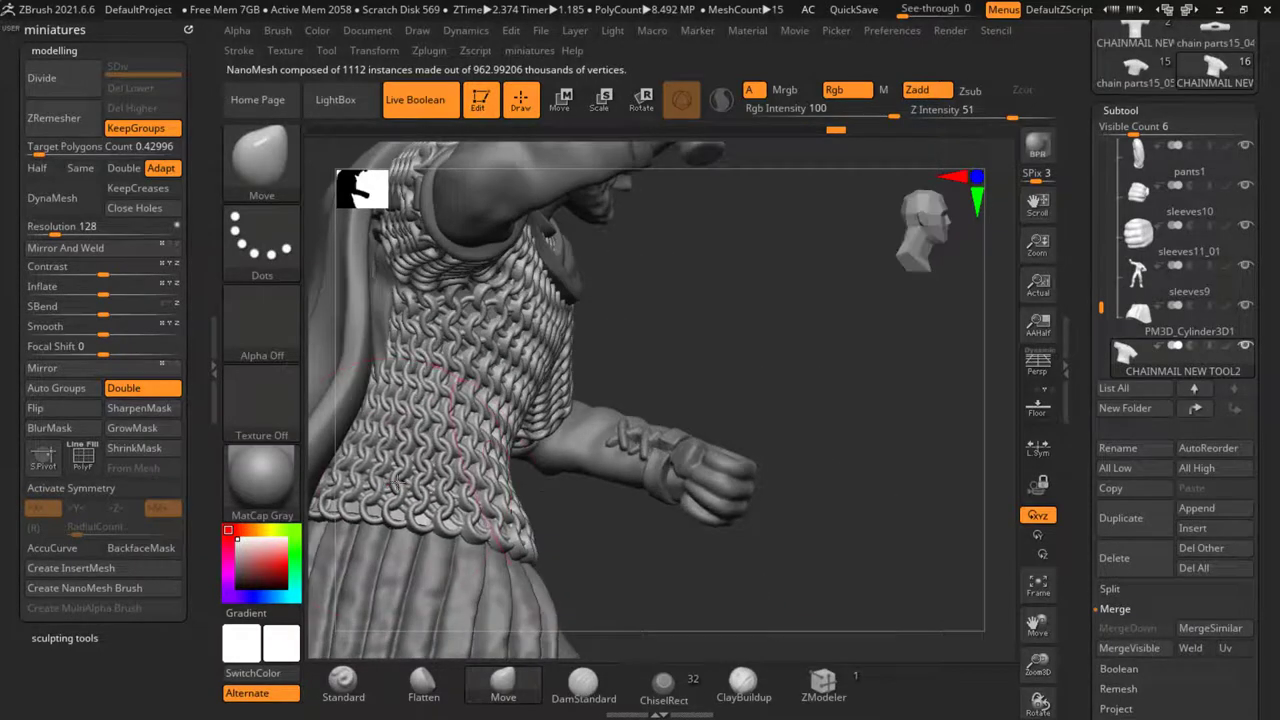
left_click_drag(398, 484, 388, 310)
key("s")
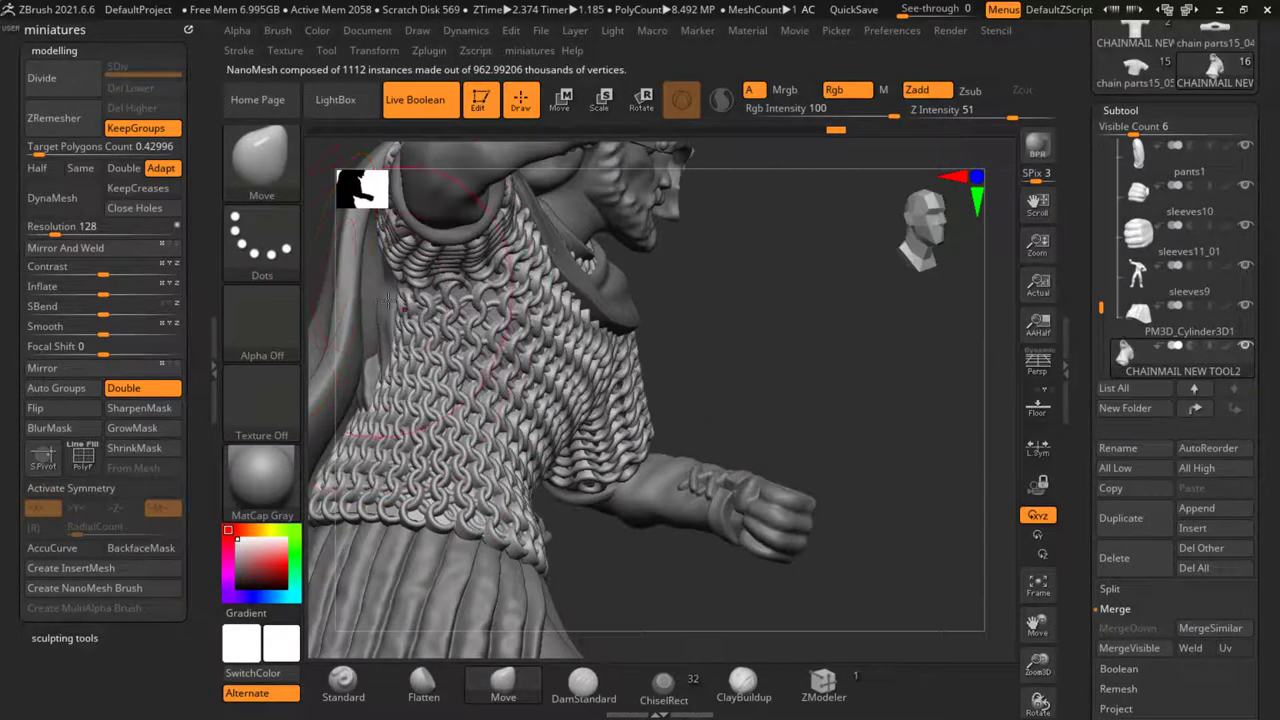
right_click_drag(655, 450, 663, 371, "ctrl")
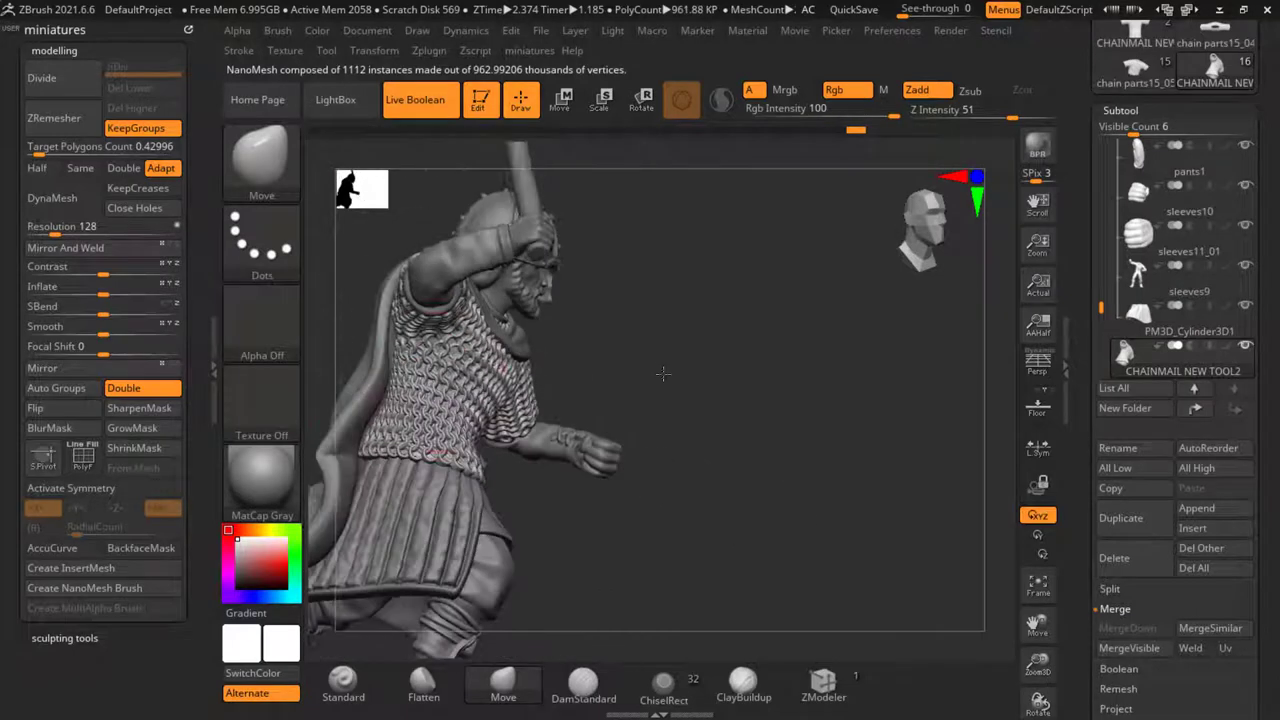
Fit the chainmail's bent-arm side around the torso, from beneath the arm down to the hem beside the cape
right_click_drag(760, 425, 610, 435)
right_click_drag(473, 413, 410, 438, "ctrl")
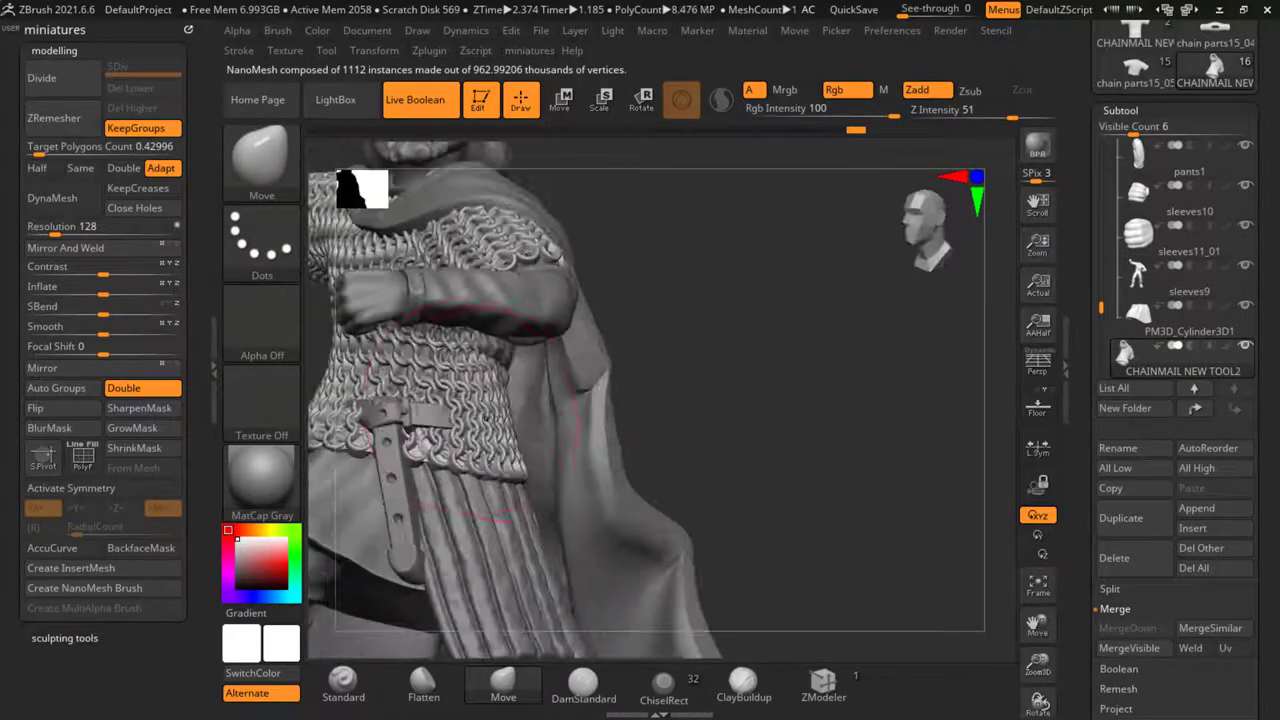
mouse_move(660, 427)
left_mouse_down()
mouse_move(522, 358)
mouse_move(623, 277)
mouse_move(507, 330)
left_mouse_up()
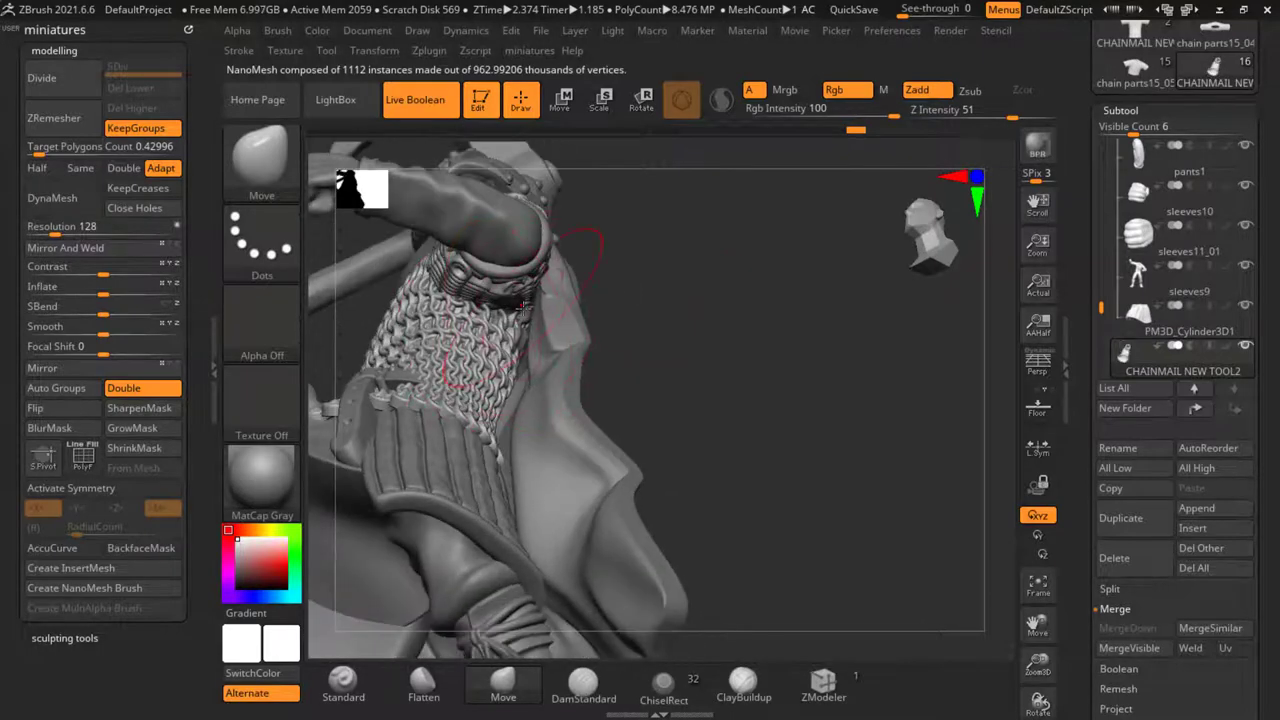
mouse_move(590, 400)
right_mouse_down("ctrl")
mouse_move(723, 453)
mouse_move(634, 428)
mouse_move(560, 450)
right_mouse_up("ctrl")
key("s")
left_click_drag(743, 442, 585, 380)
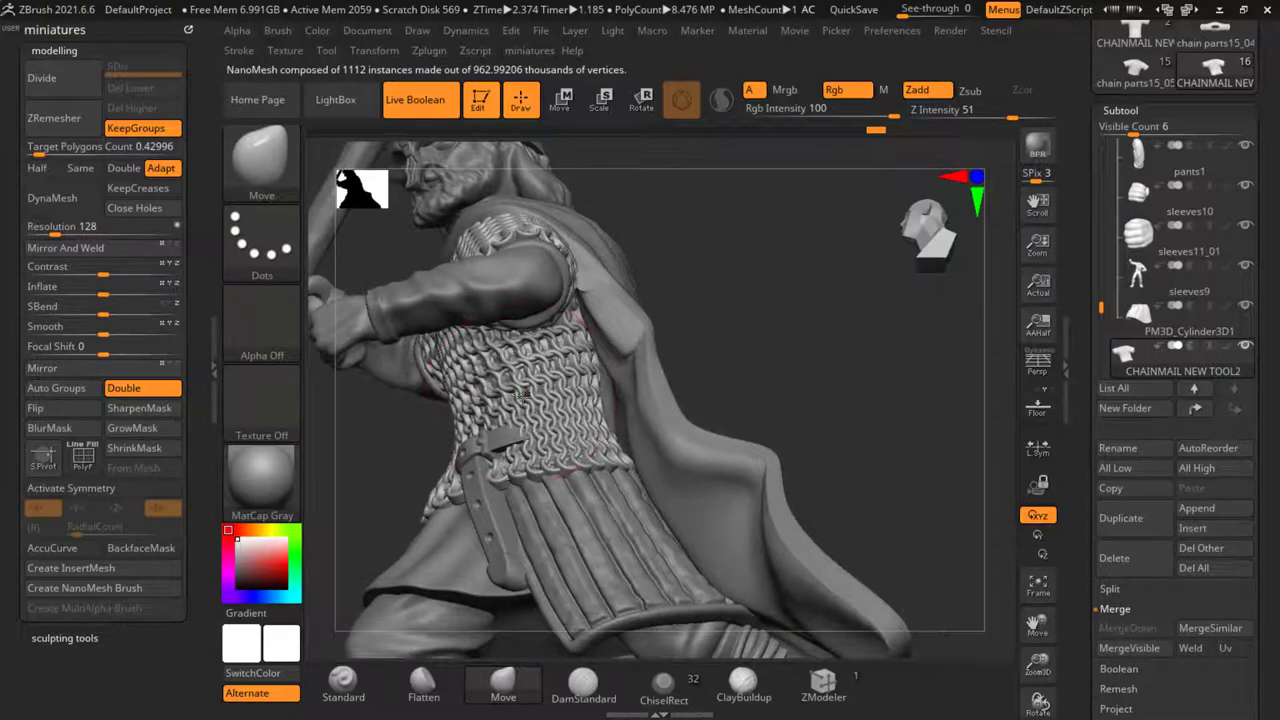
Adjust the chainmail across the abdomen above the belt and smooth its rings there
left_click_drag(325, 454, 438, 378)
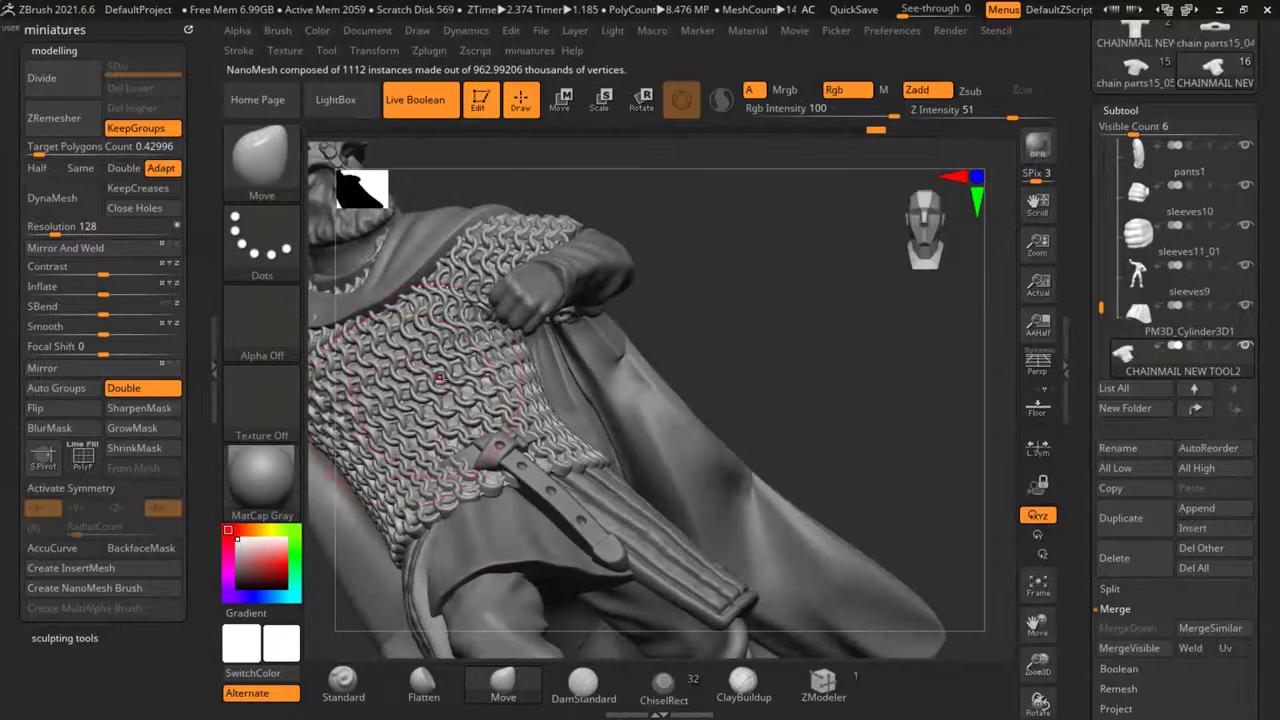
mouse_move(695, 365)
left_mouse_down()
mouse_move(605, 380)
mouse_move(806, 400)
mouse_move(871, 371)
mouse_move(795, 517)
mouse_move(770, 505)
left_mouse_up()
left_click_drag(700, 450, 720, 520, "alt")
left_click_drag(385, 385, 440, 410, "shift")
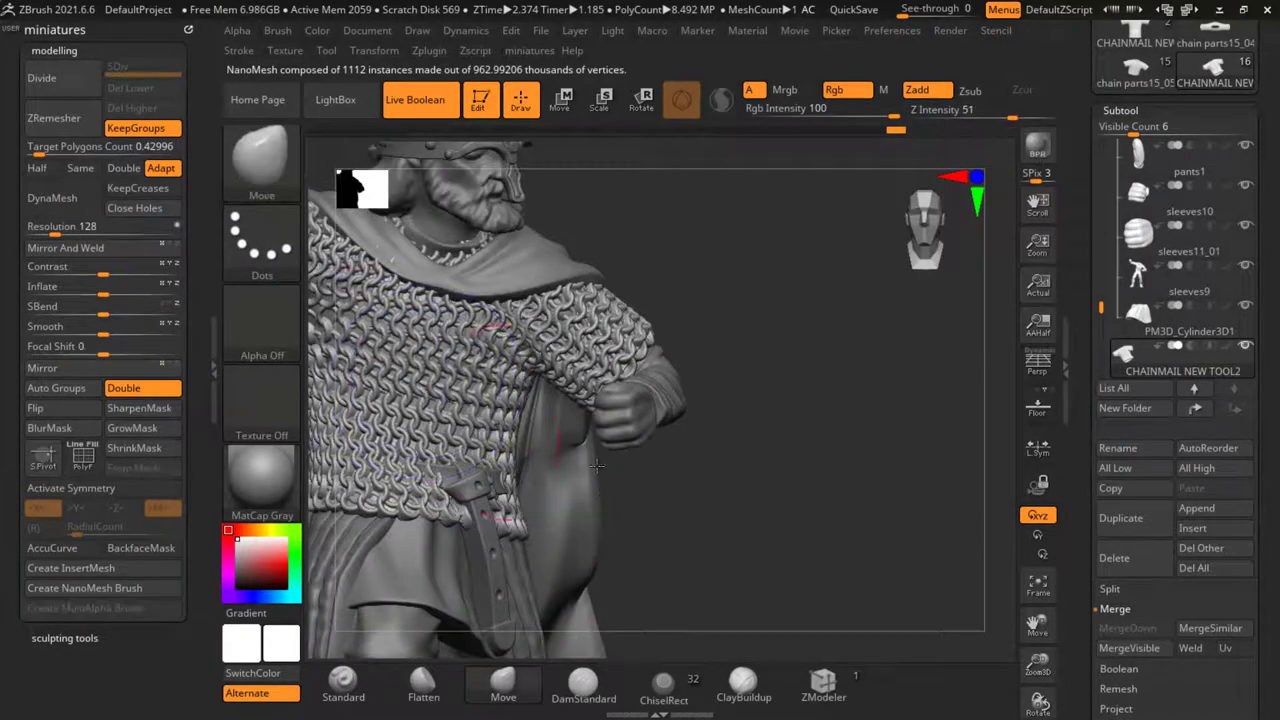
mouse_move(712, 545)
left_mouse_down("alt")
mouse_move(854, 554)
mouse_move(832, 550)
left_mouse_up("alt")
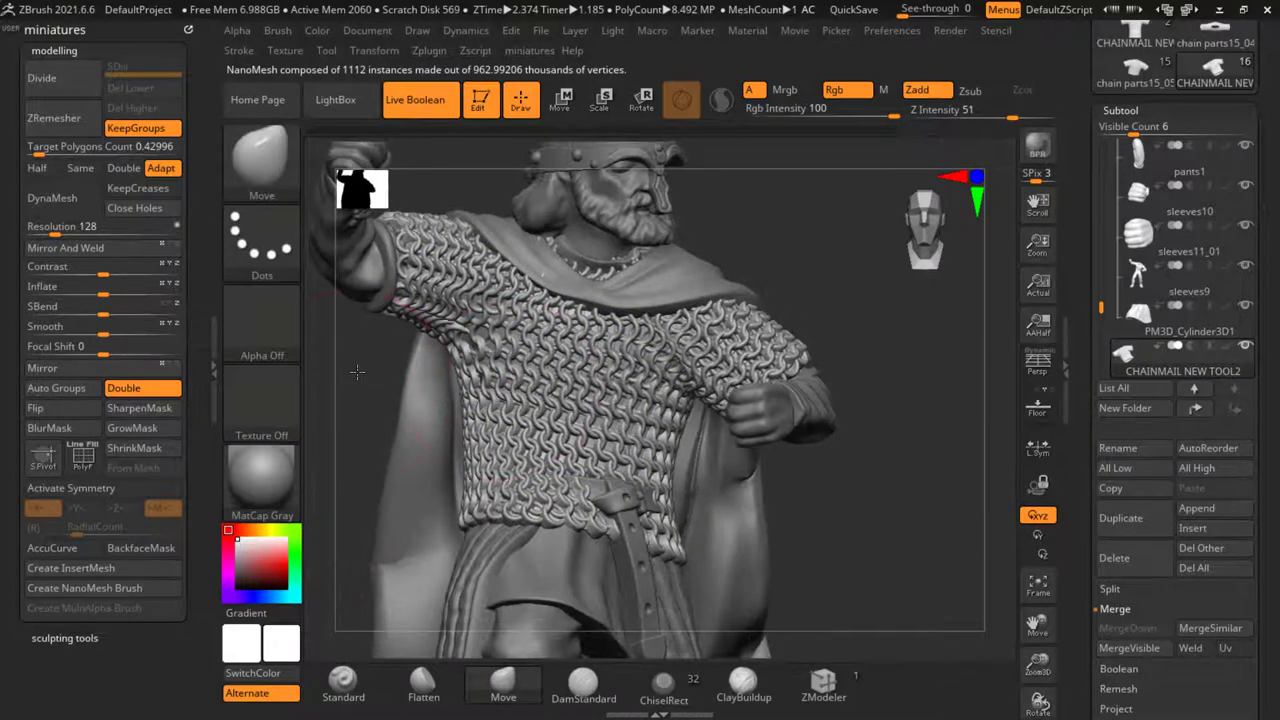
Smooth the chainmail's rings across the chest just beneath the cape's collar
mouse_move(533, 405)
left_mouse_down()
mouse_move(387, 301)
mouse_move(480, 385)
mouse_move(550, 340)
left_mouse_up()
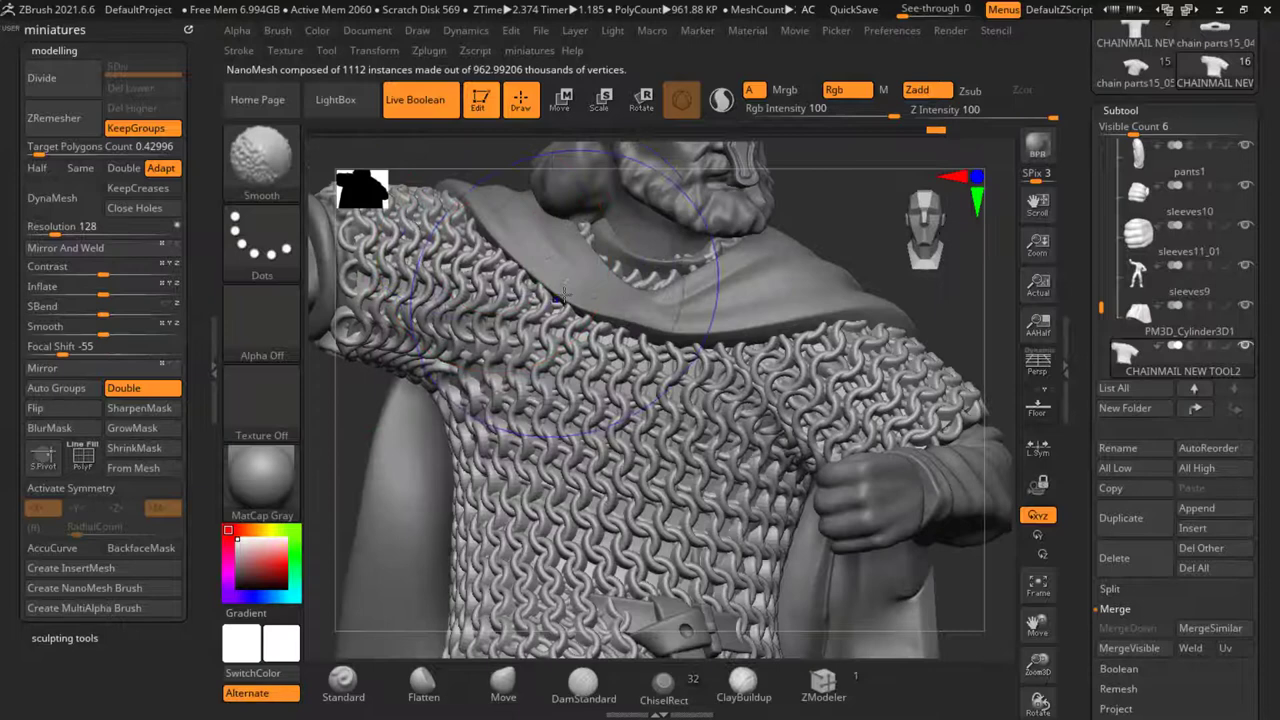
left_click_drag(693, 359, 762, 376, "shift")
right_click_drag(762, 376, 736, 362, "ctrl")
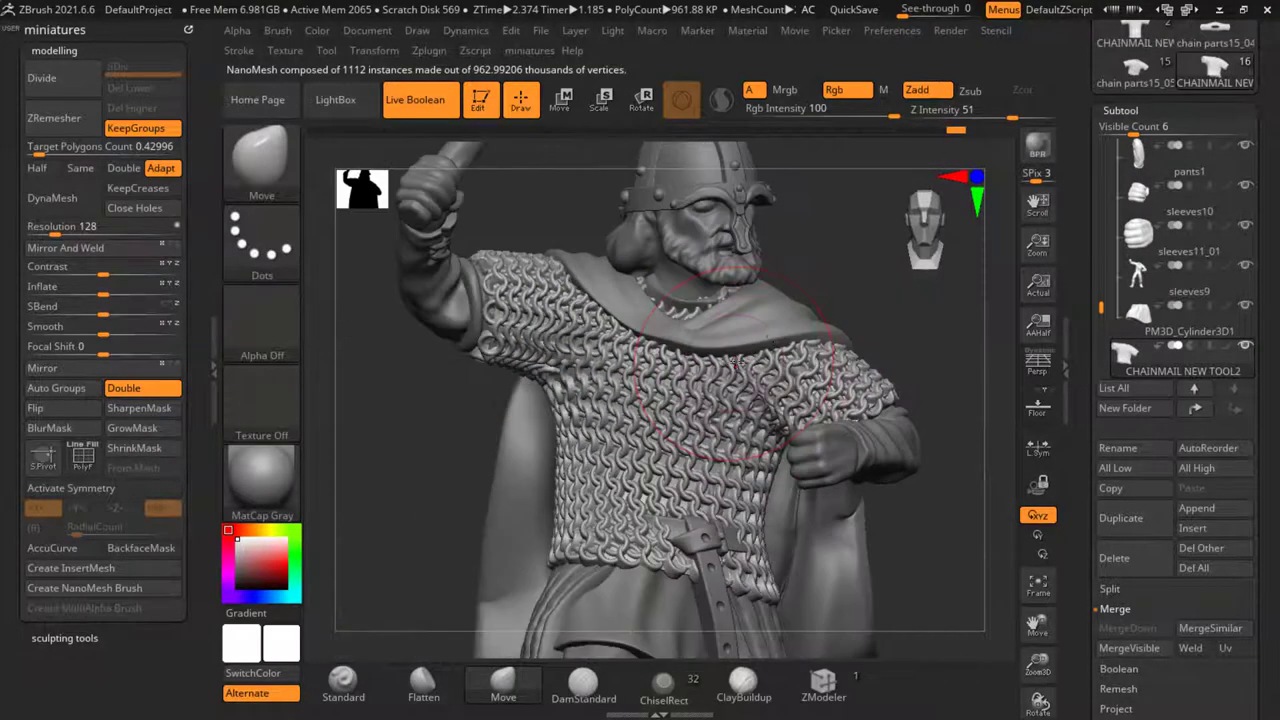
Refine the chainmail between the raised sleeve, chest and bent-arm shoulder, keeping the chainmail as the active subtool
right_click_drag(590, 280, 504, 296, "ctrl")
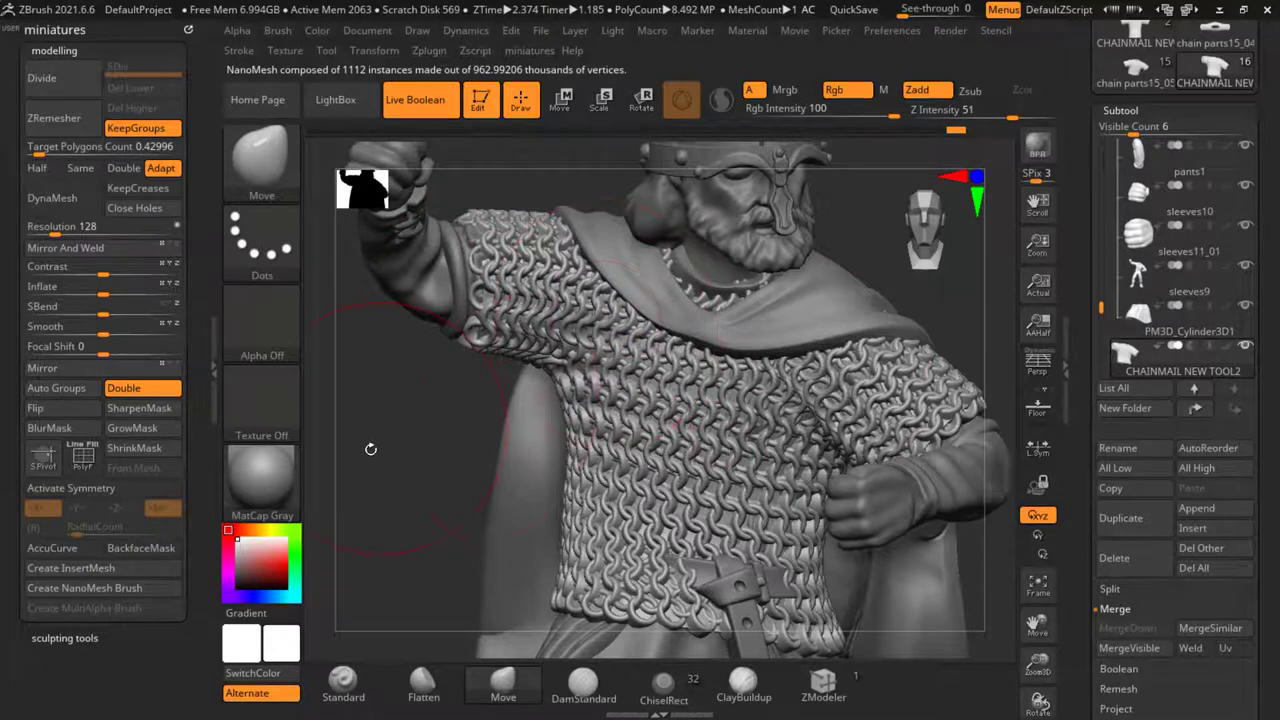
left_click_drag(370, 449, 449, 451)
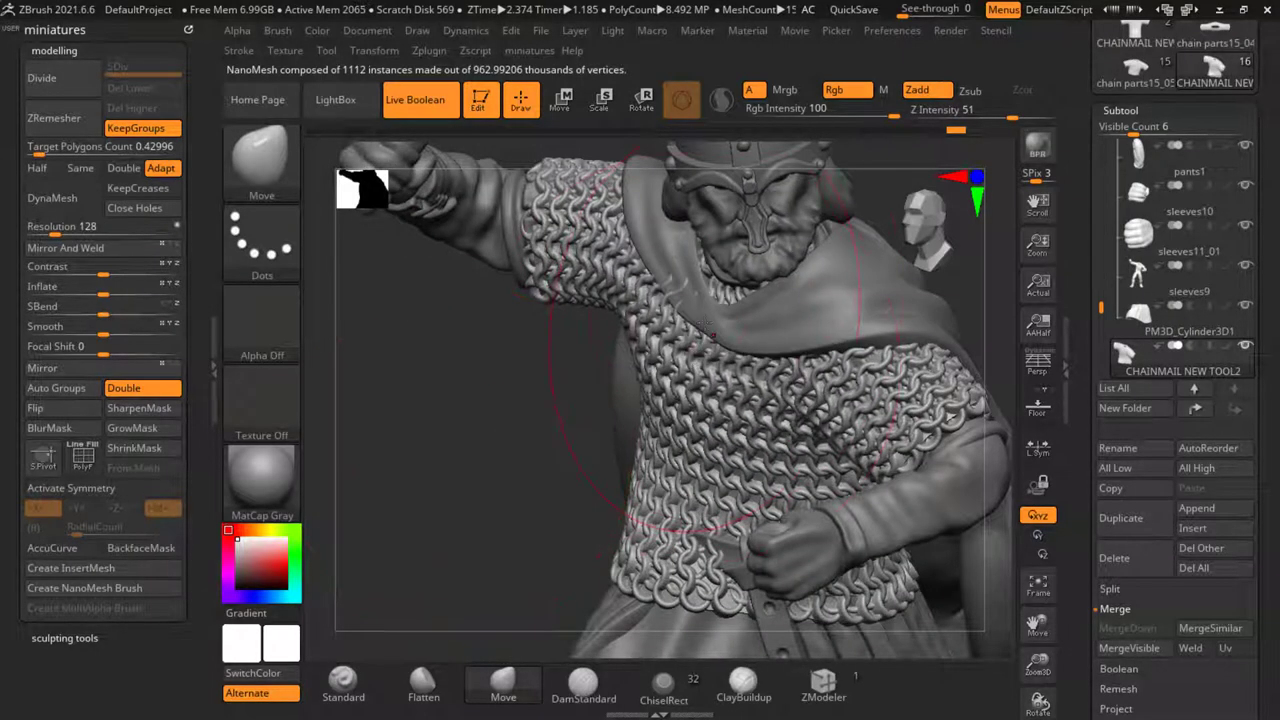
mouse_move(773, 398)
right_mouse_down()
mouse_move(848, 356)
mouse_move(824, 360)
right_mouse_up()
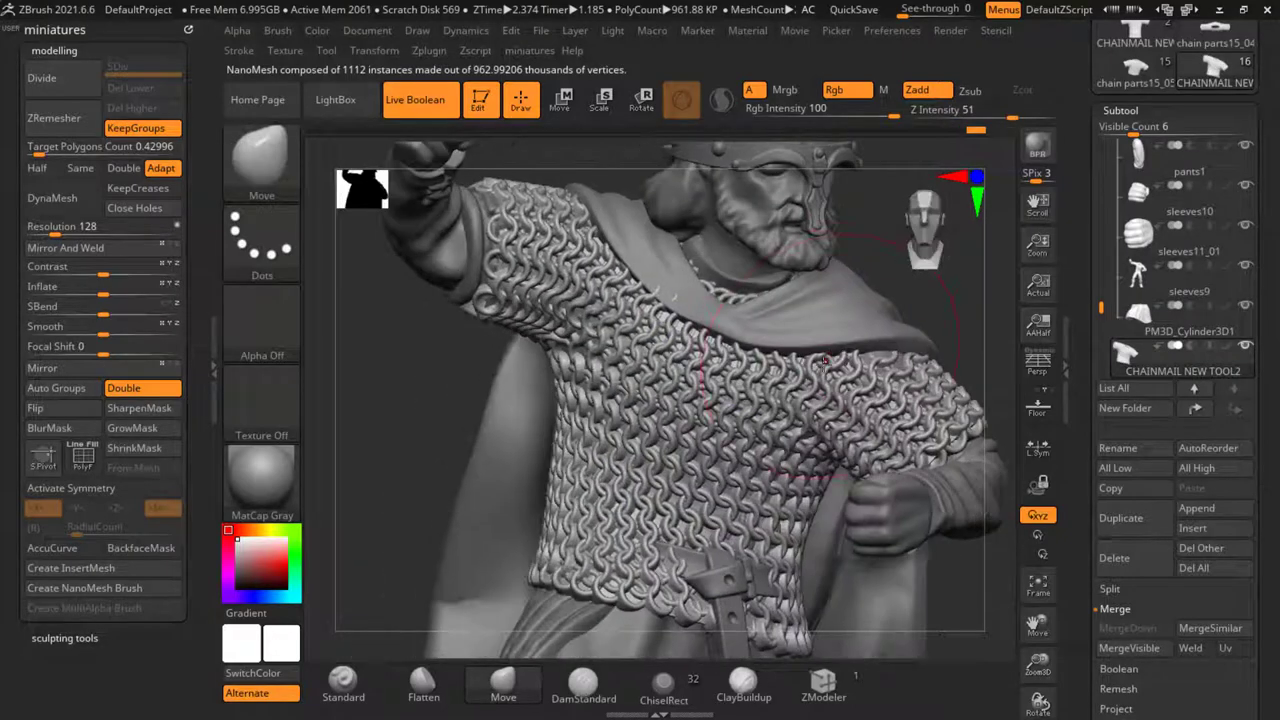
left_click(883, 354, "alt")
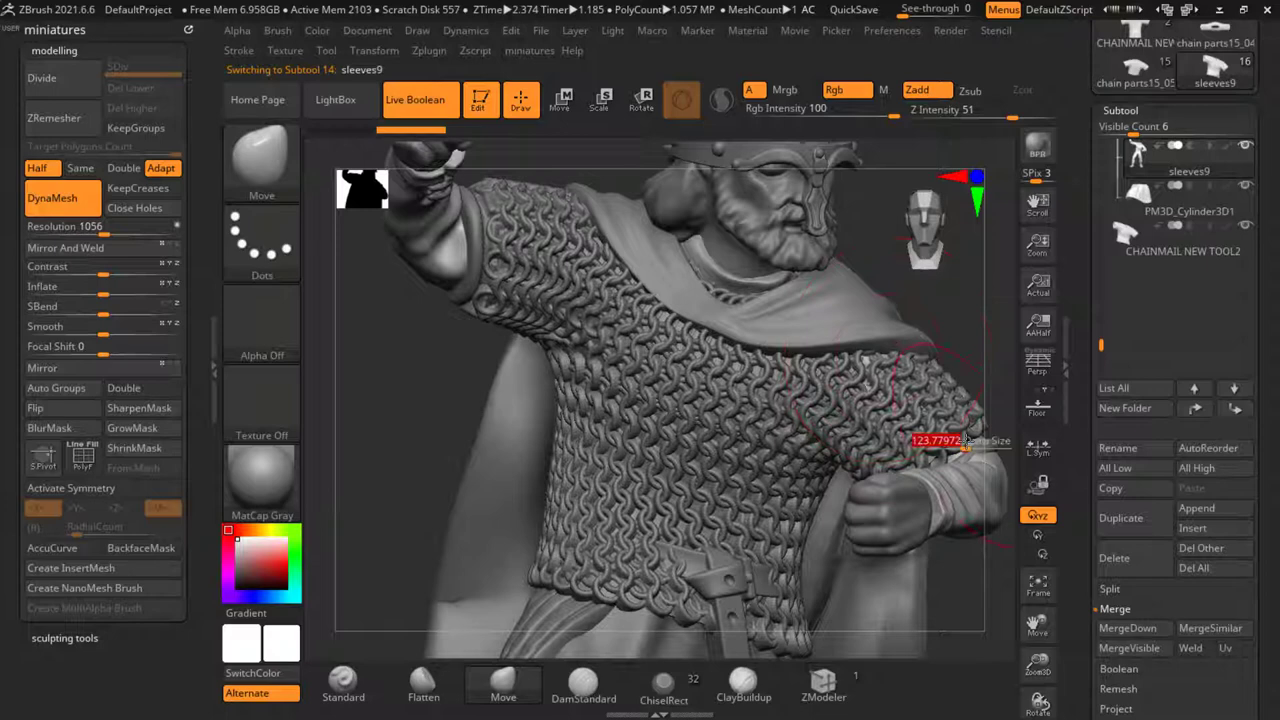
left_click(931, 404, "alt")
right_click_drag(800, 385, 720, 370, "ctrl")
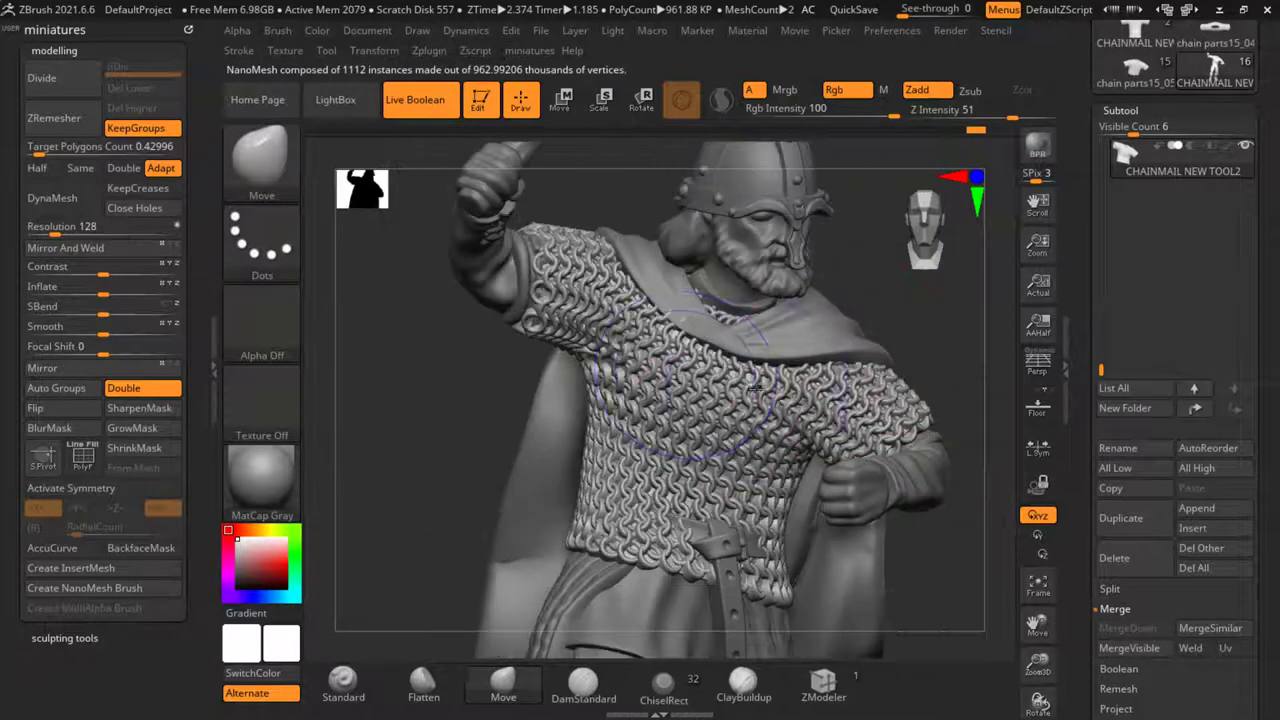
Select the Gambeson Shirt2 subtool and push its raised sleeve beneath the chainmail rings at the back of the arm
mouse_move(478, 262)
right_mouse_down("ctrl")
mouse_move(457, 434)
mouse_move(408, 432)
mouse_move(643, 304)
mouse_move(720, 432)
right_mouse_up("ctrl")
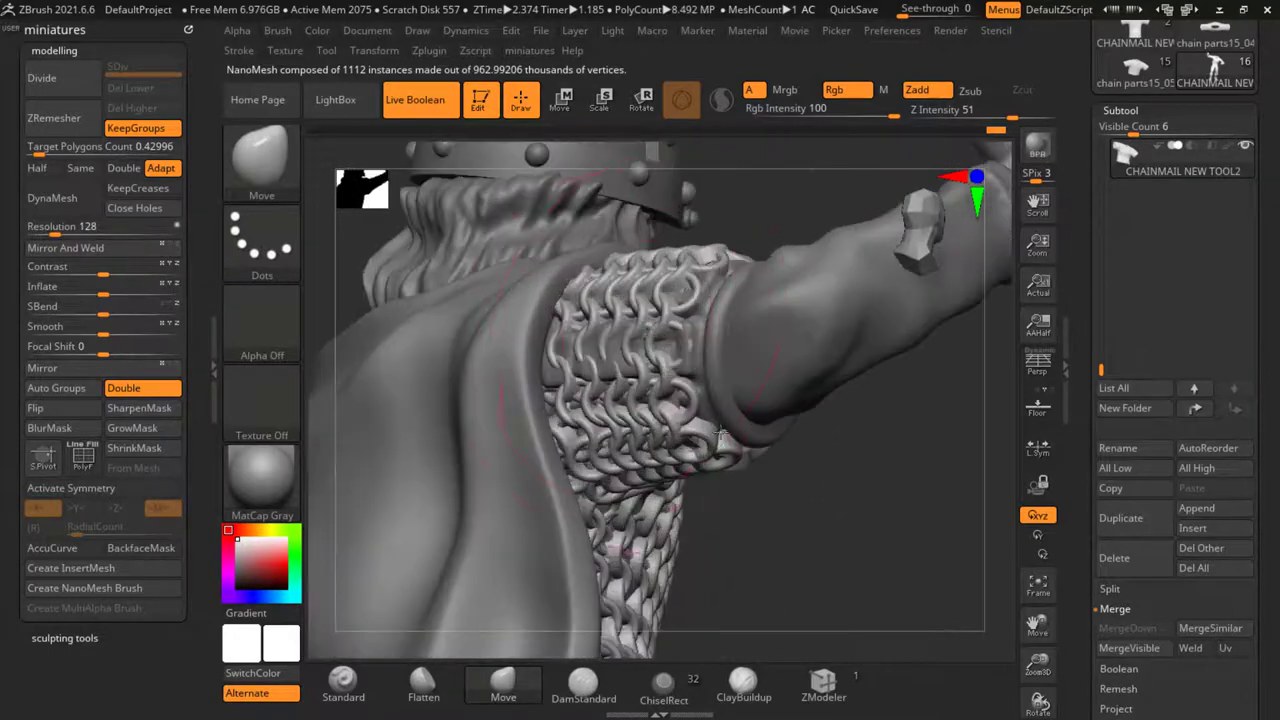
left_click(608, 355, "alt")
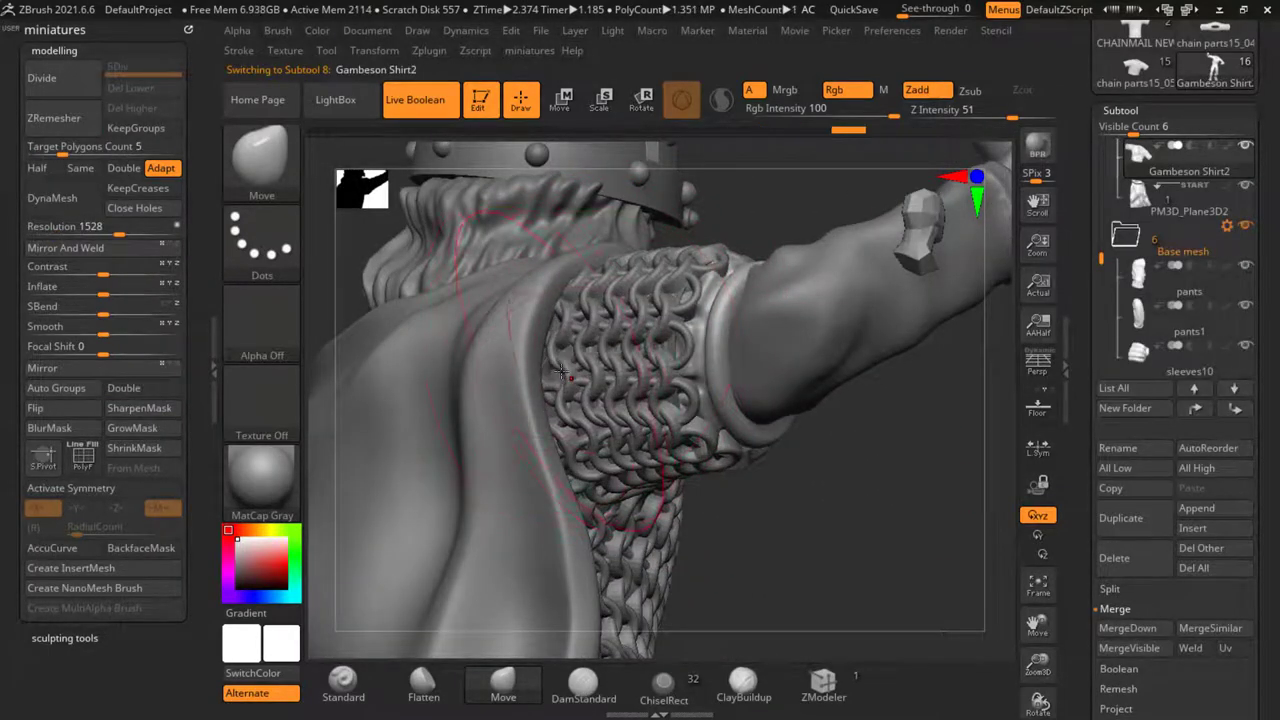
right_click_drag(561, 372, 570, 270, "ctrl")
right_click_drag(655, 450, 570, 360)
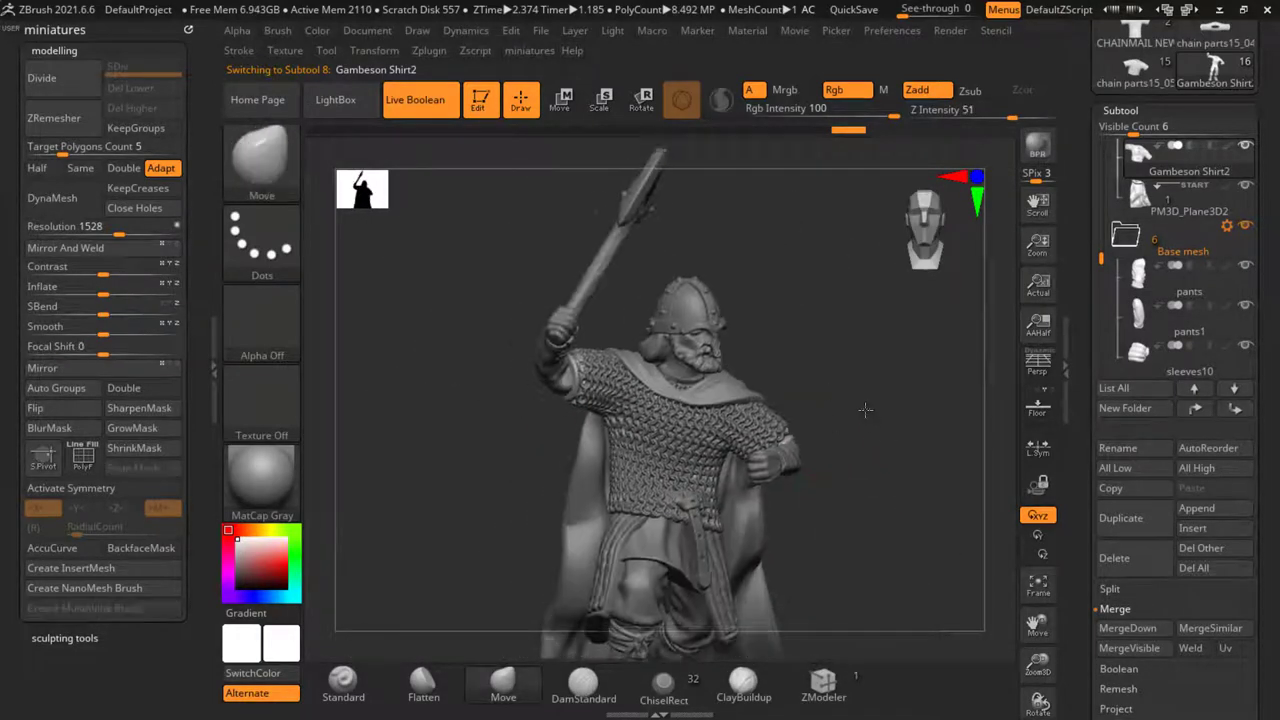
Reselect the chainmail subtool and adjust its bent-arm sleeve near the fist
right_click_drag(865, 410, 868, 282, "alt")
right_click_drag(780, 325, 655, 338, "ctrl")
left_click(660, 370, "alt")
right_click_drag(891, 557, 930, 553)
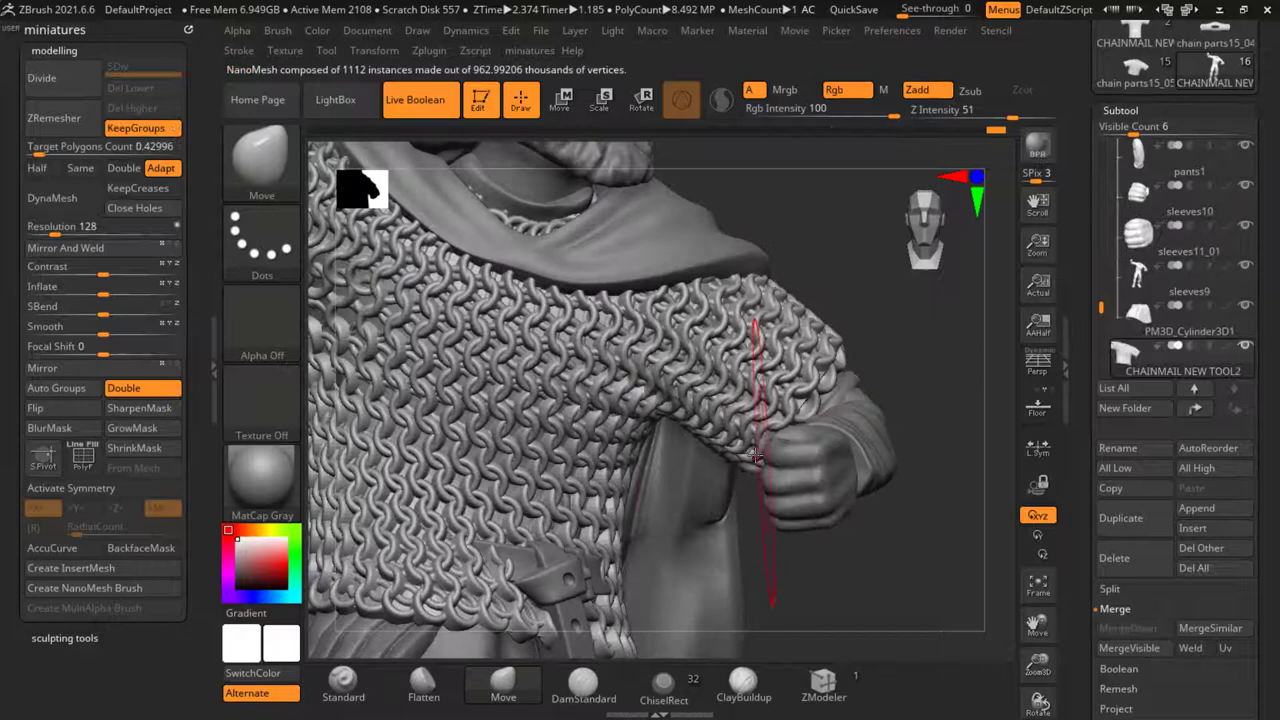
right_click_drag(771, 575, 758, 456)
Tuck the Gambeson Shirt2 armpit and bent sleeve beneath the chainmail, and reselect the chainmail subtool
left_click(688, 438, "alt")
left_click_drag(685, 438, 748, 444)
right_click_drag(748, 444, 730, 355, "ctrl")
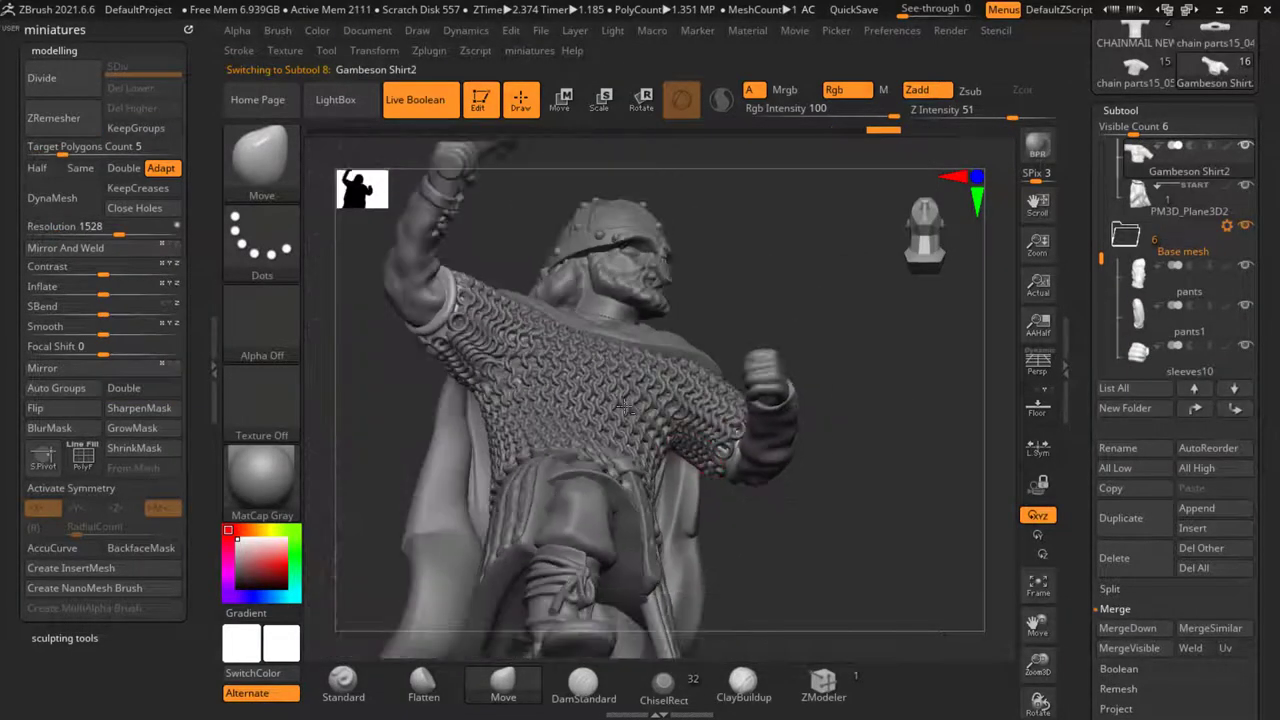
left_click(694, 392, "alt")
Adjust the Gambeson Shirt belt and the skirt beneath it where they meet the chainmail's hem, and reselect the chainmail subtool
mouse_move(766, 531)
right_mouse_down()
mouse_move(756, 631)
mouse_move(808, 571)
right_mouse_up()
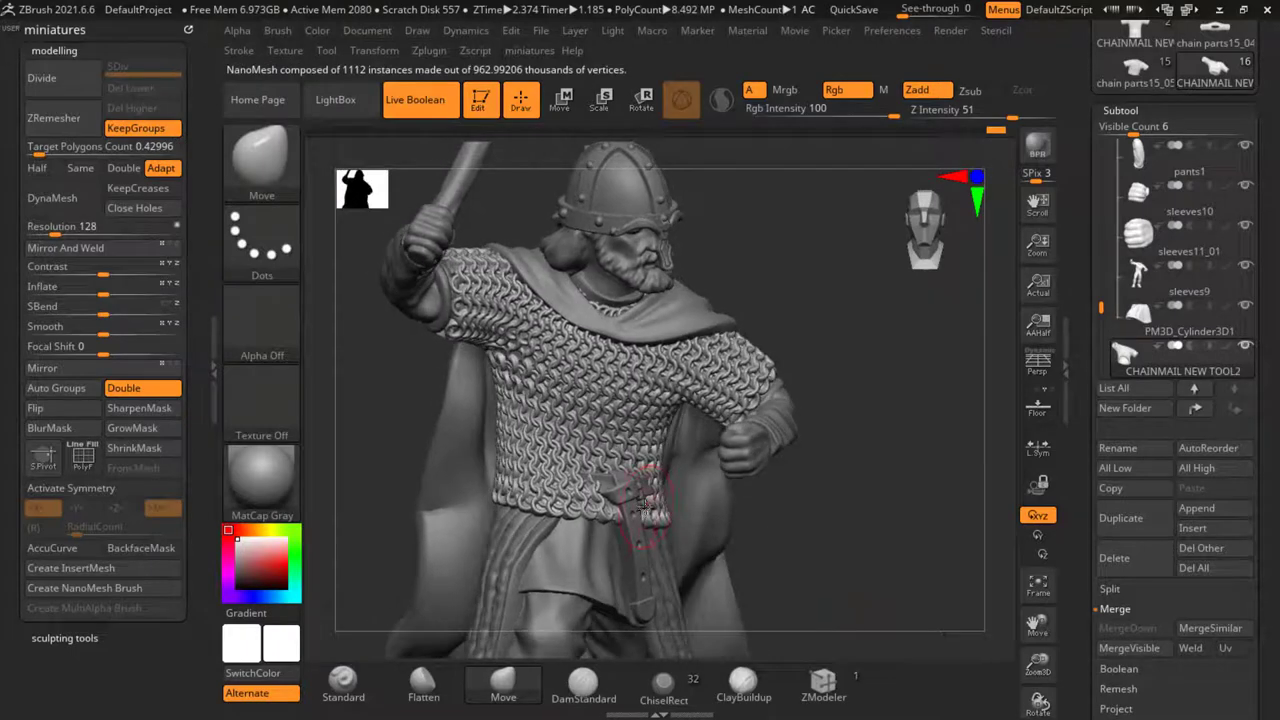
mouse_move(897, 551)
right_mouse_down("alt")
mouse_move(902, 541)
mouse_move(846, 543)
mouse_move(920, 537)
mouse_move(889, 534)
mouse_move(886, 604)
right_mouse_up("alt")
left_click(634, 446, "alt")
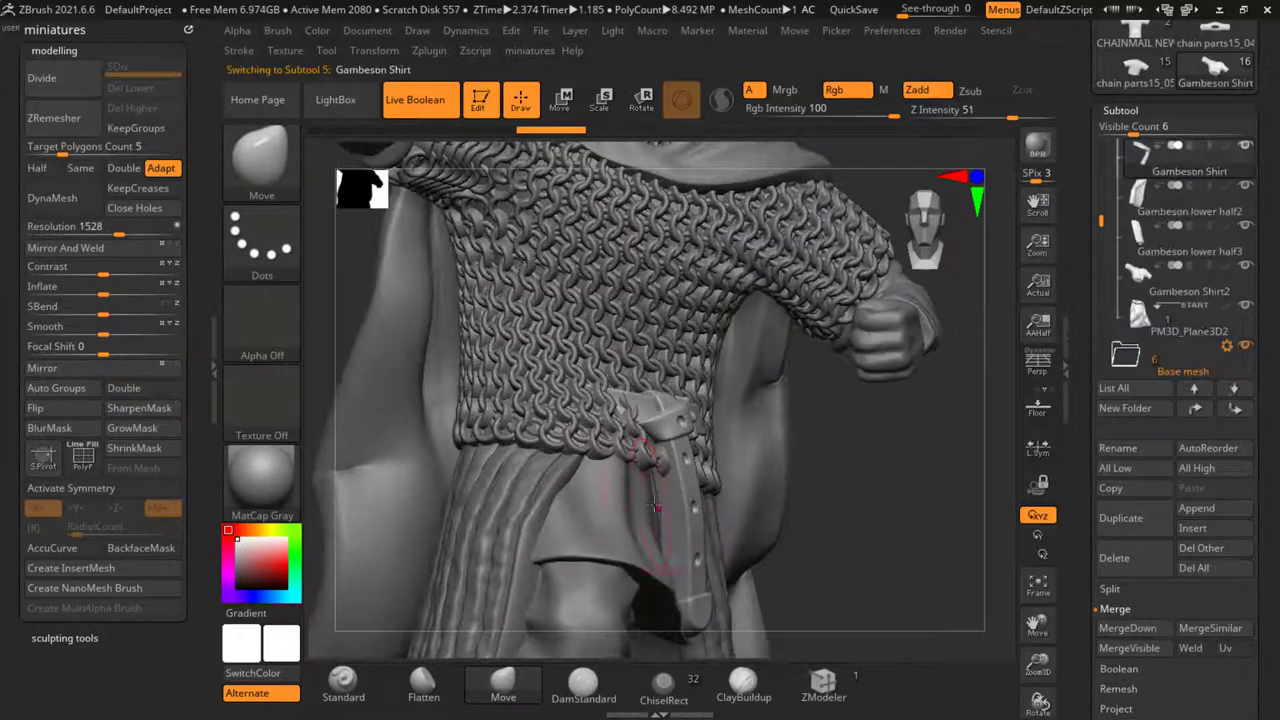
left_click(645, 497, "alt")
key("s")
left_click(668, 508, "alt")
left_click(653, 511, "alt")
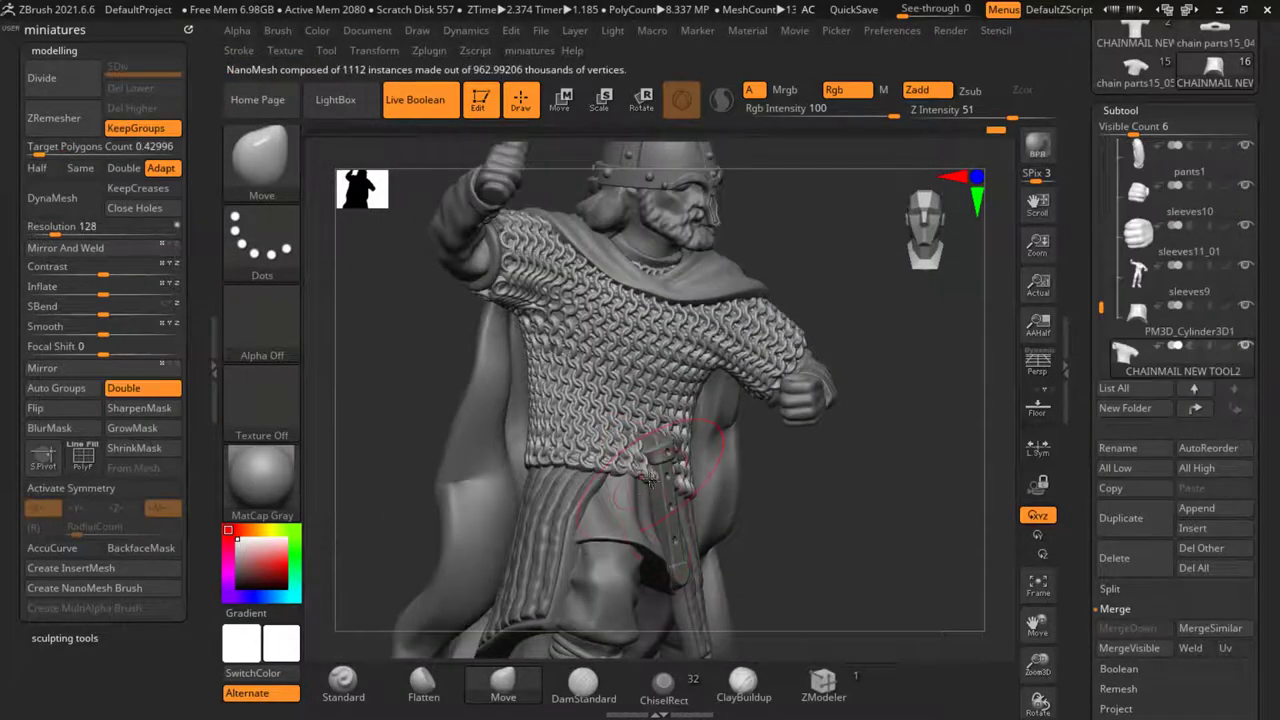
Examine the chainmail's fit on the whole figure and up close from the front and sides
key("f")
key("f")
right_click_drag(908, 574, 889, 580)
left_click_drag(1077, 554, 1078, 290)
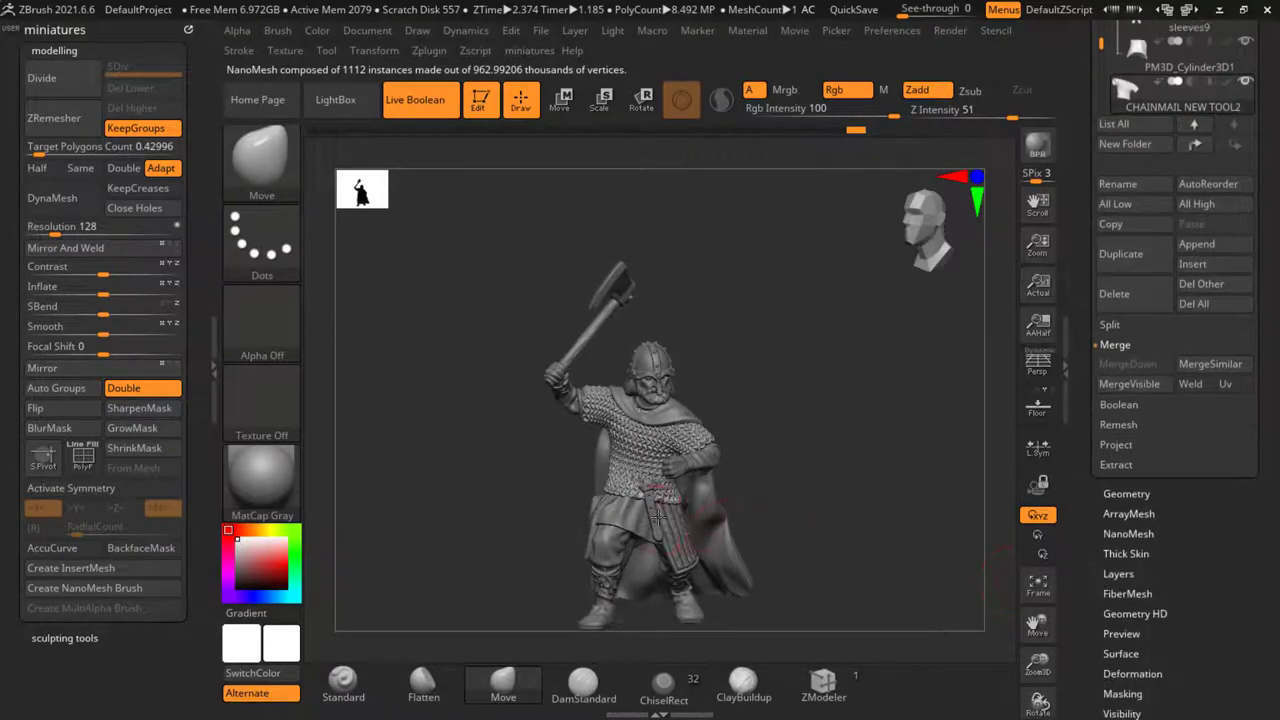
right_click_drag(680, 512, 630, 488, "ctrl")
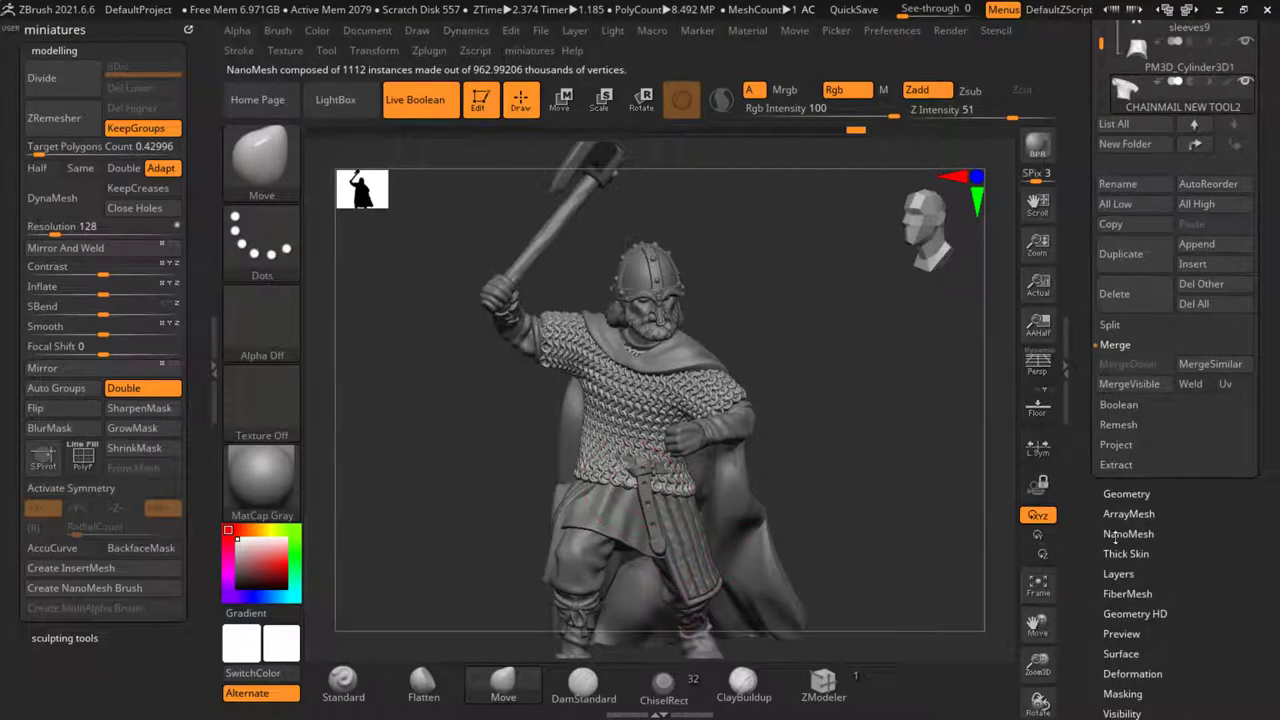
right_click_drag(674, 496, 676, 528, "ctrl")
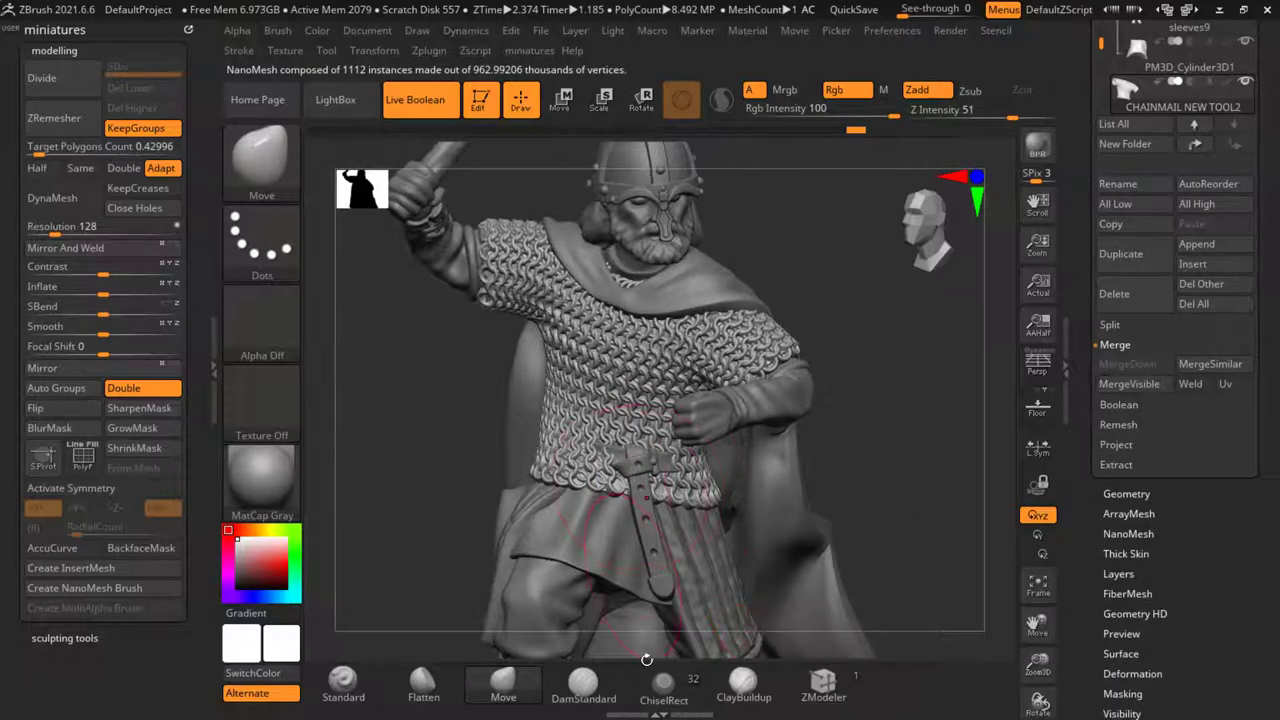
right_click_drag(882, 550, 878, 514, "ctrl")
right_click_drag(878, 514, 915, 512)
right_click_drag(646, 356, 620, 384, "ctrl")
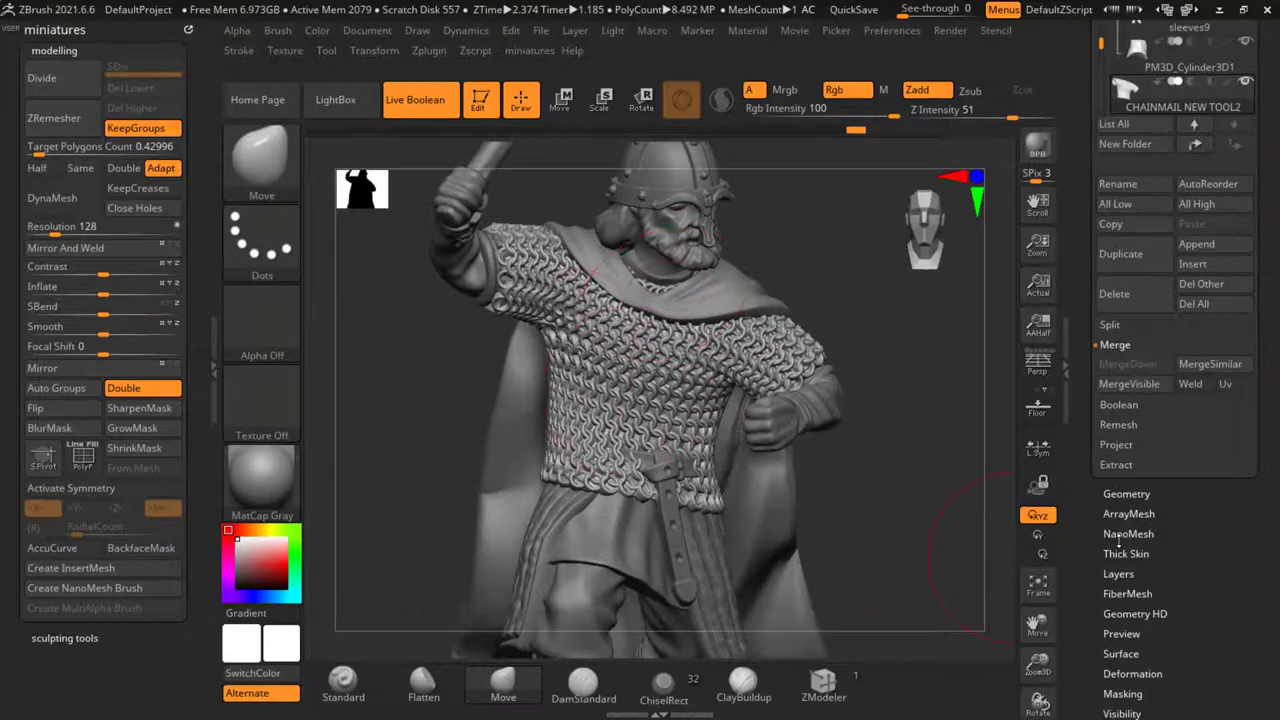
right_click_drag(697, 452, 742, 448)
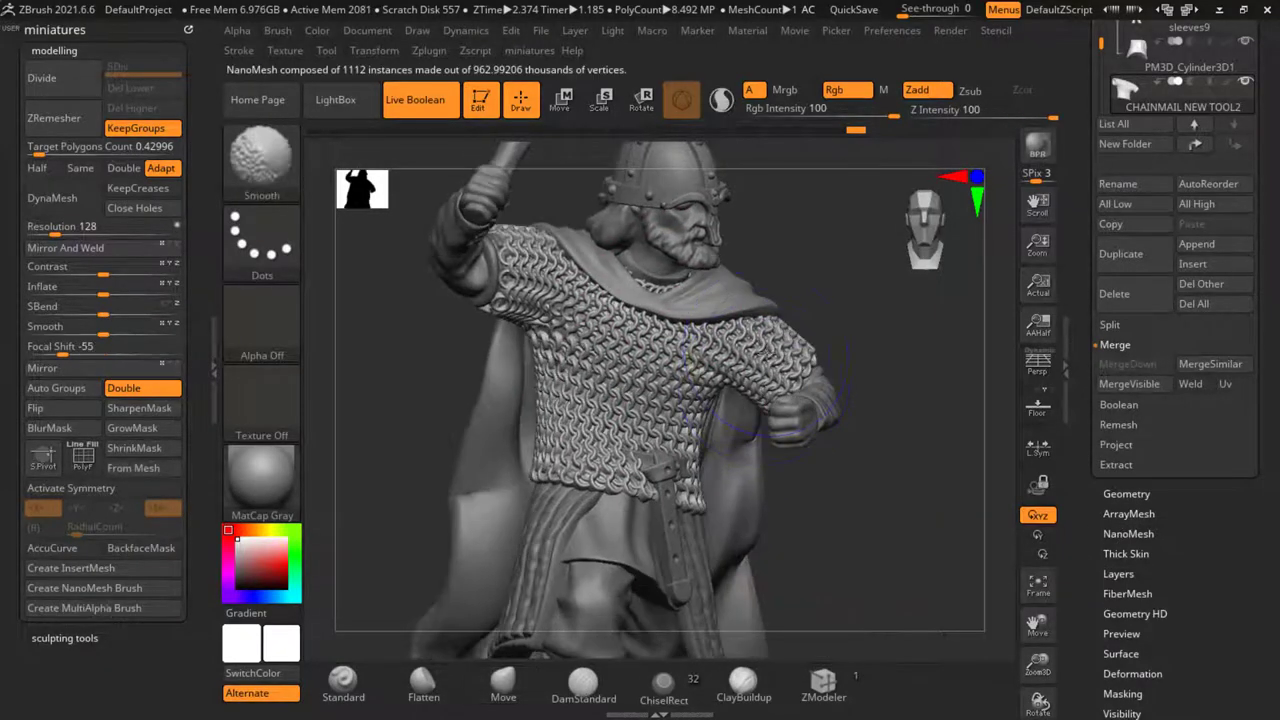
Smooth the chainmail near the raised arm's armpit and check the rings around the waist
left_click_drag(588, 312, 553, 359, "shift")
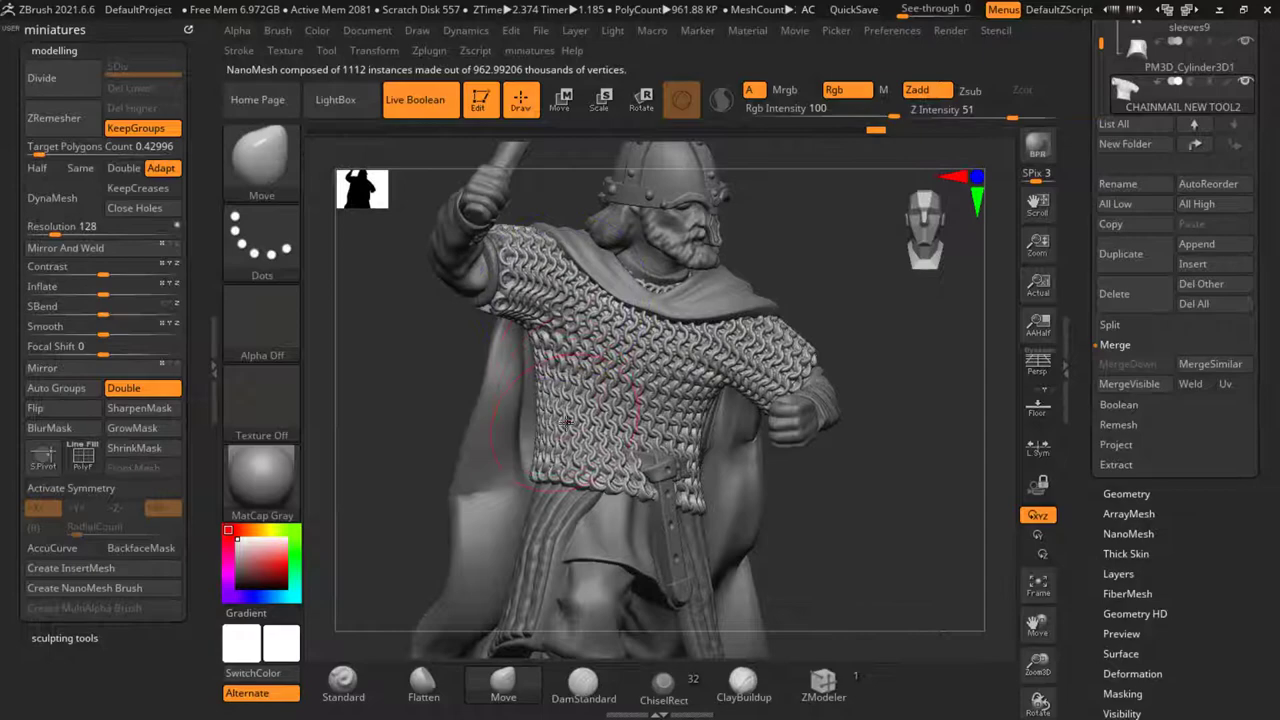
scroll(600, 430, "up", 5)
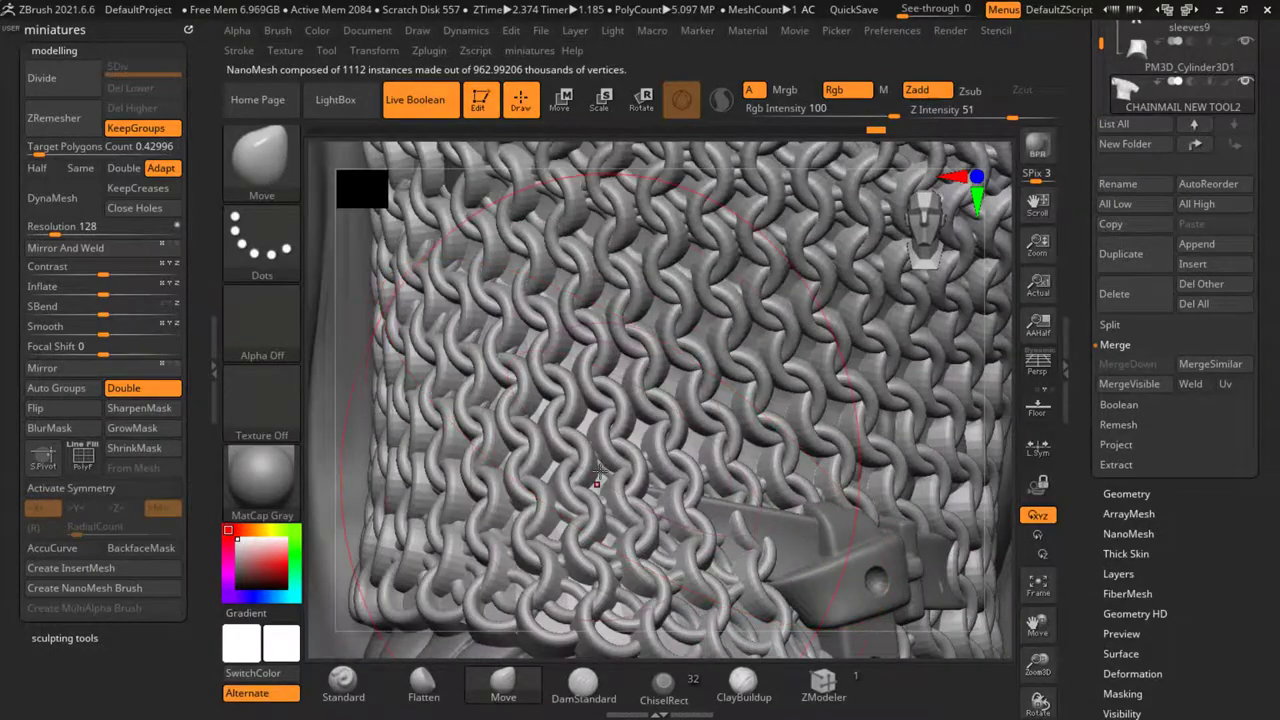
scroll(615, 450, "down", 4)
scroll(590, 458, "down", 3)
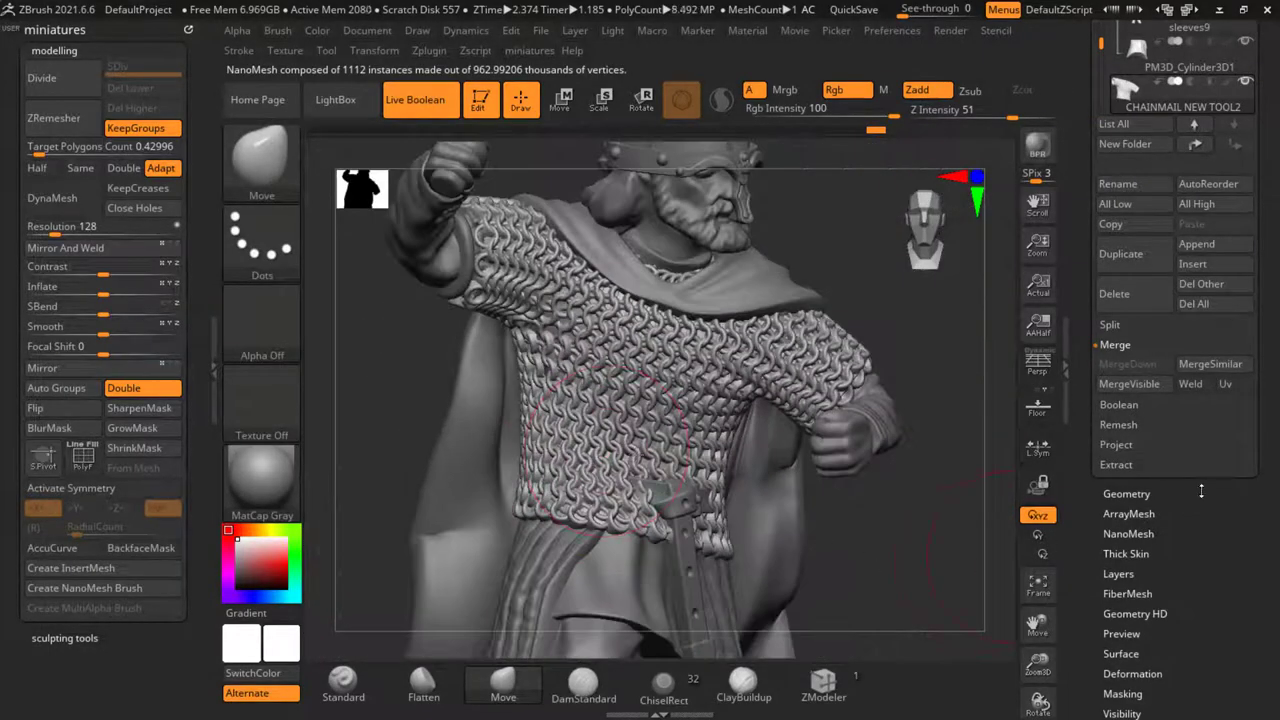
Convert the chainmail NanoMesh into real geometry with One To Mesh
left_click(1128, 533)
scroll(1112, 511, "down", 5)
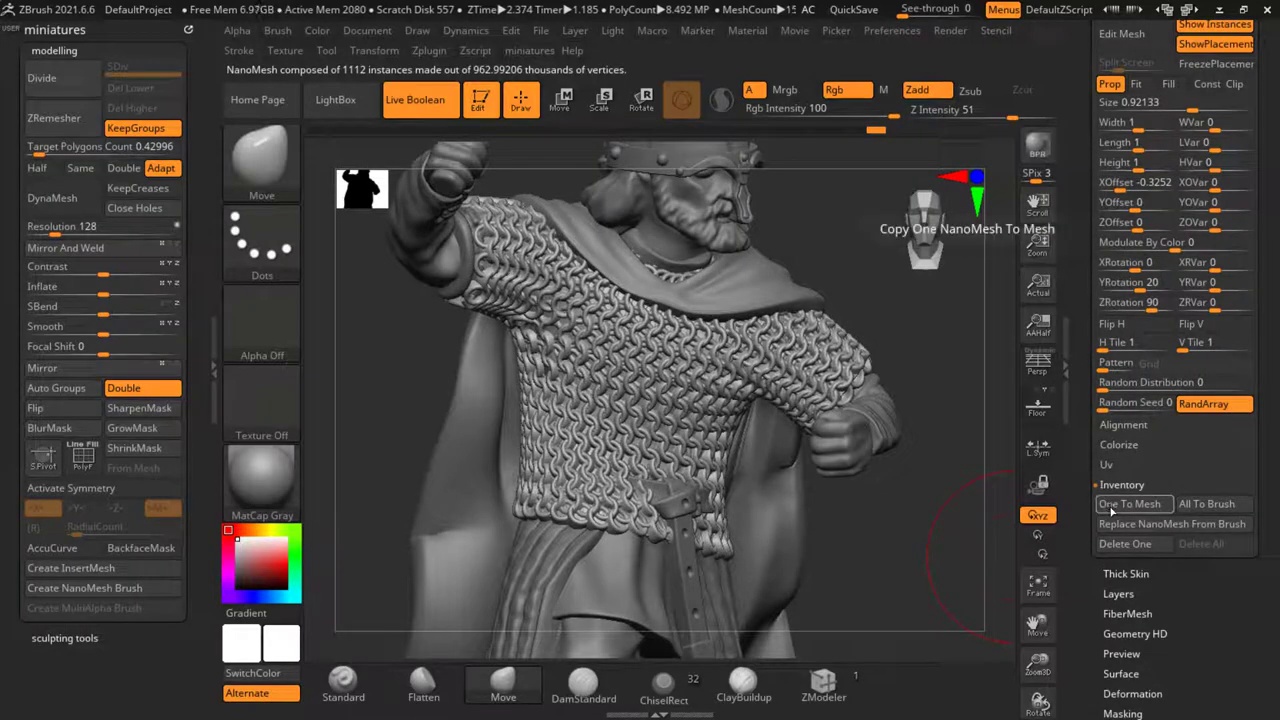
left_click(1112, 511)
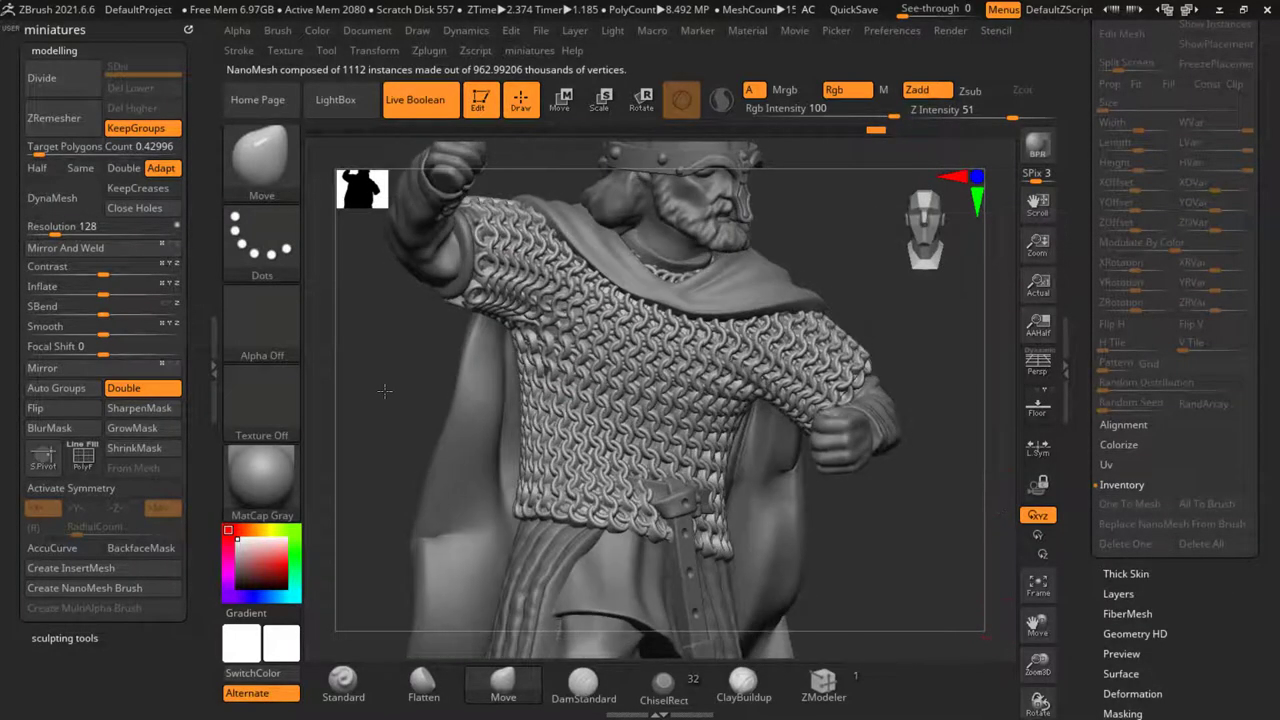
Set the Standard brush to Zsub with Z Intensity 24 and adjust its draw size near the chainmail's waist
left_click(343, 685)
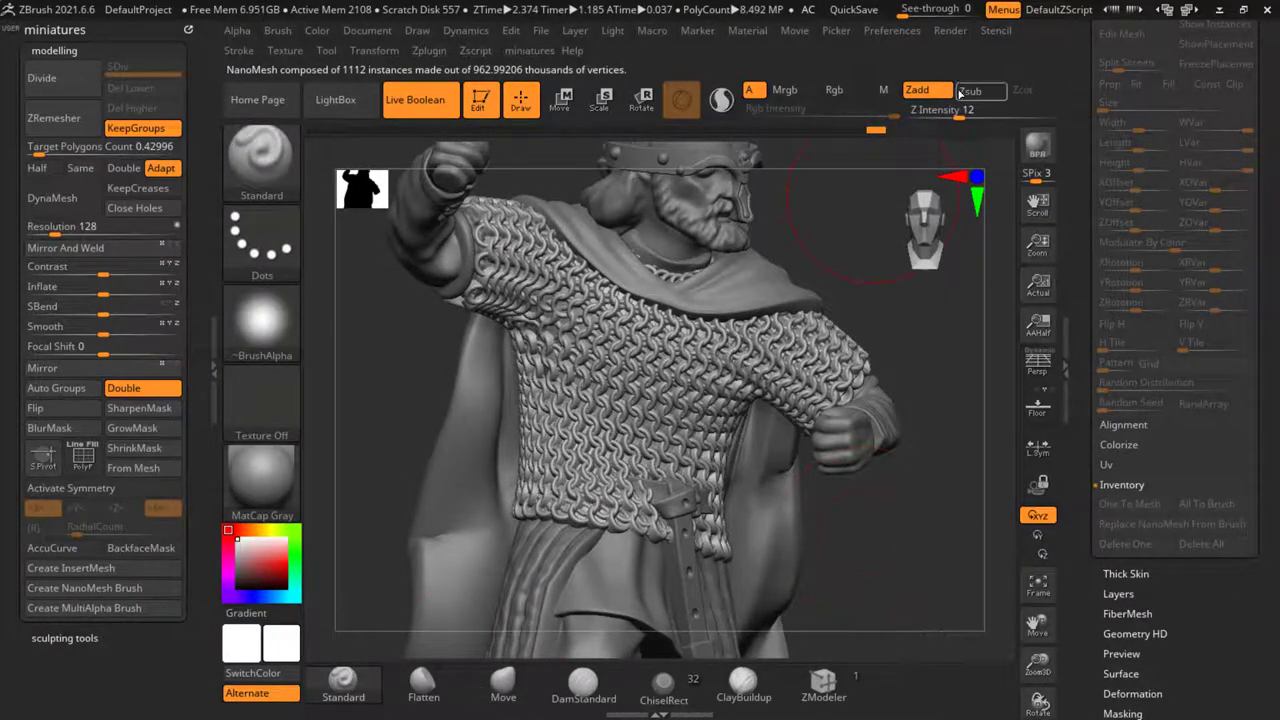
left_click(968, 91)
left_click_drag(970, 110, 980, 110)
mouse_move(700, 480)
right_mouse_down()
mouse_move(665, 512)
mouse_move(628, 500)
right_mouse_up()
key("s")
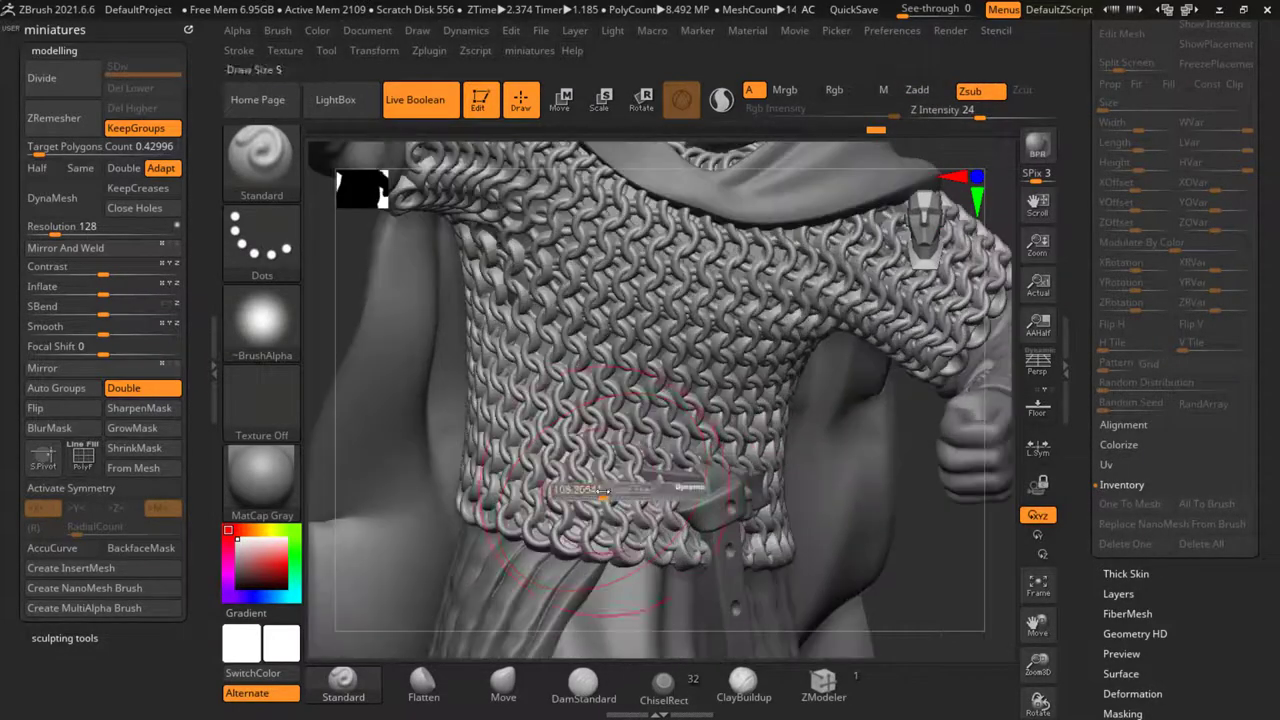
left_click(600, 497)
DynaMesh the converted chainmail at resolution 1552
left_click_drag(98, 232, 119, 232)
left_click(69, 205)
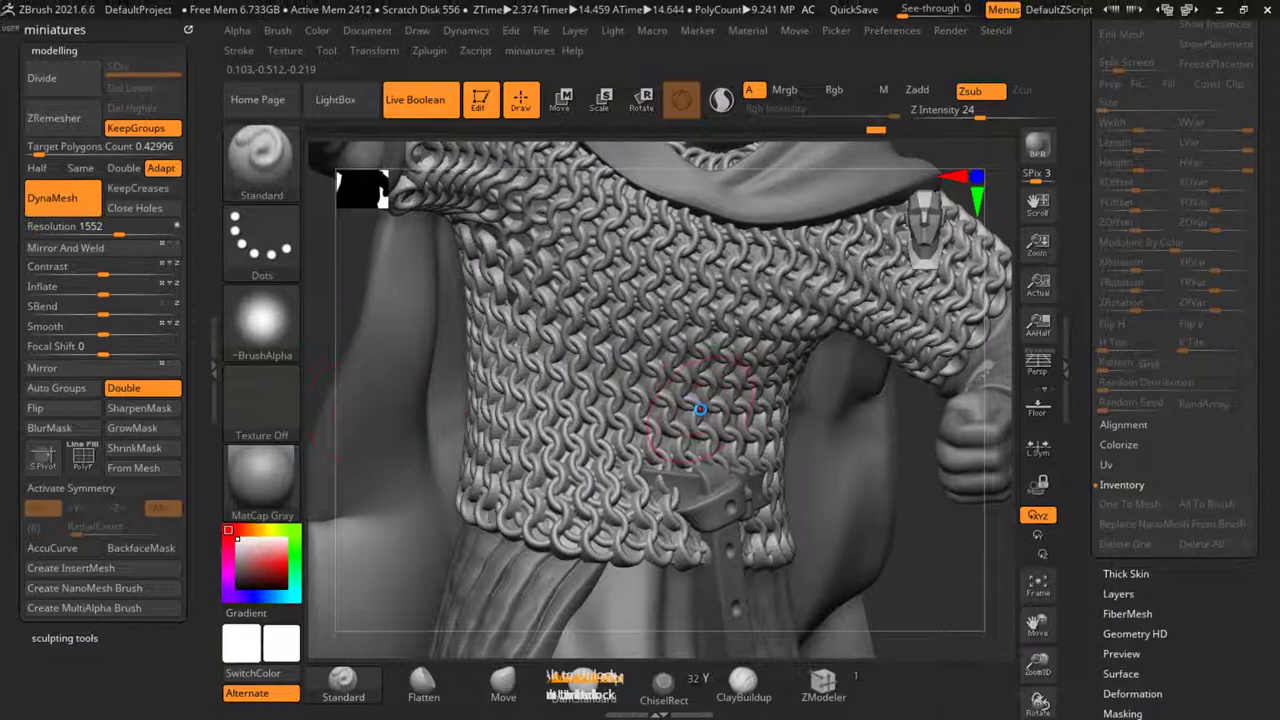
right_click_drag(622, 404, 440, 387, "ctrl")
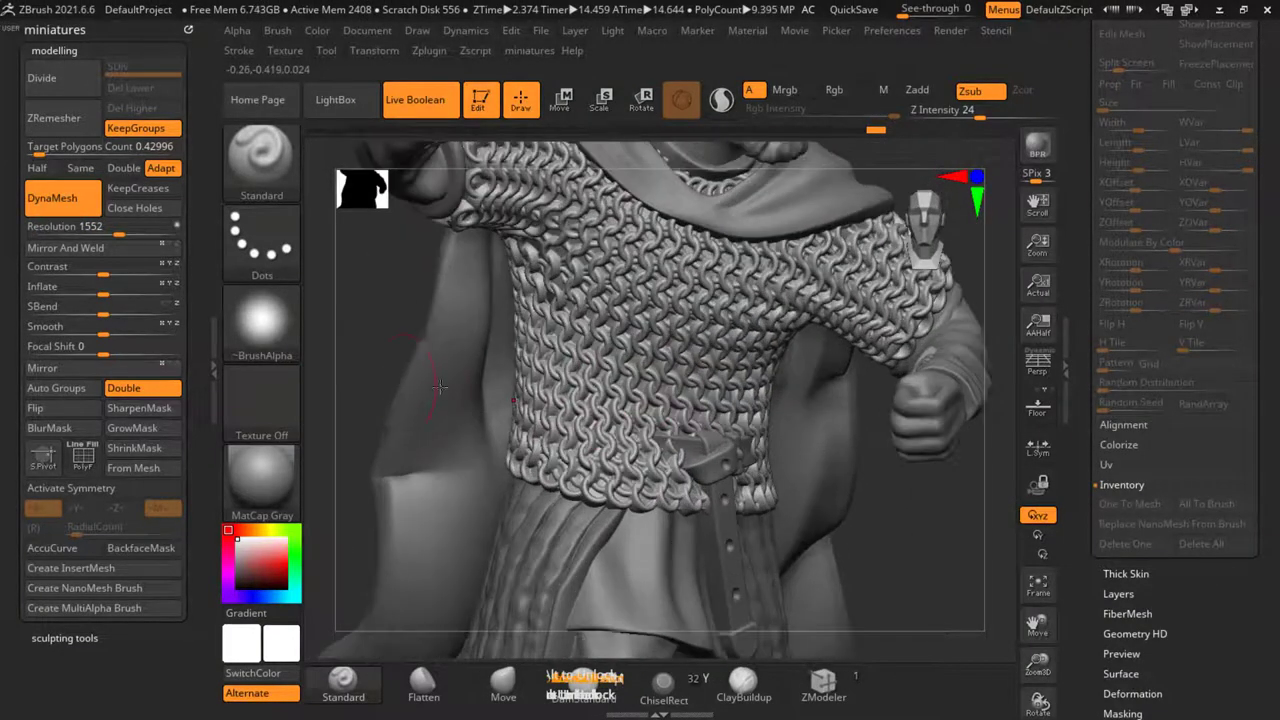
Carve the chainmail inward along the waist with the subtracting Standard brush to expose the belt across the front and the raised-arm side
mouse_move(359, 347)
left_mouse_down()
mouse_move(347, 336)
mouse_move(370, 338)
mouse_move(356, 341)
left_mouse_up()
mouse_move(355, 341)
right_mouse_down()
mouse_move(385, 343)
mouse_move(366, 347)
mouse_move(490, 405)
right_mouse_up()
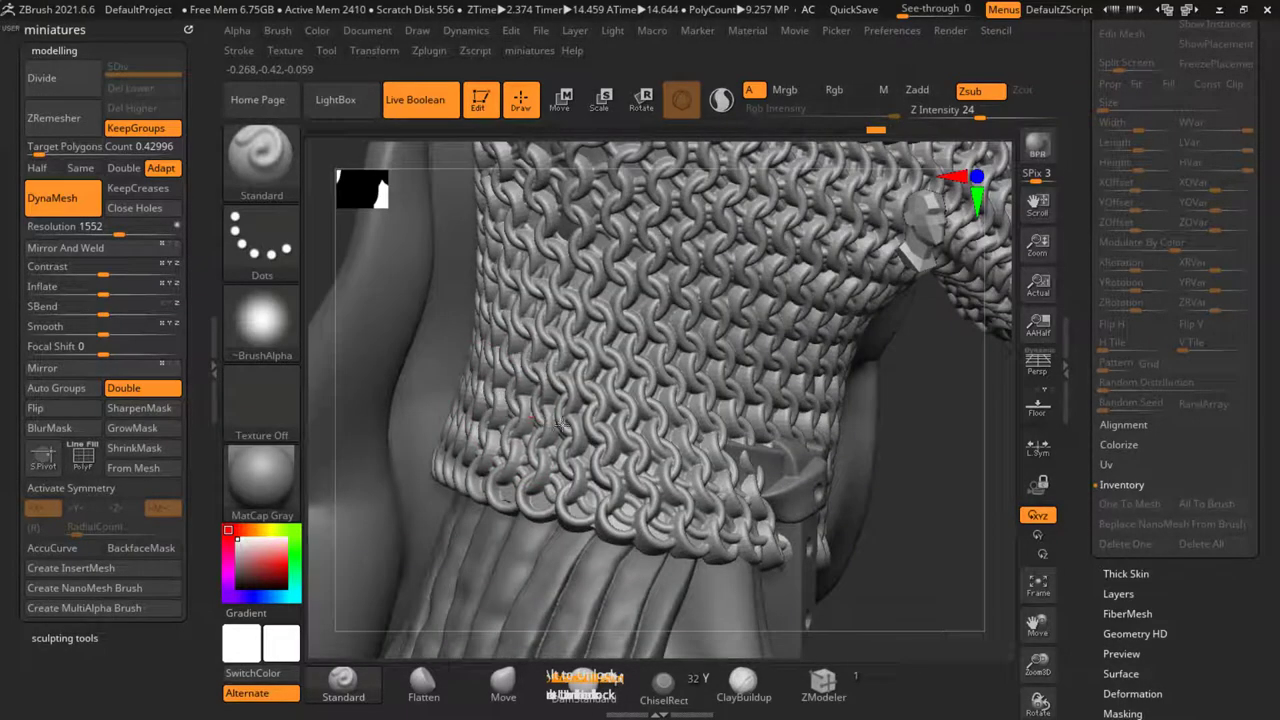
left_click_drag(715, 459, 673, 452)
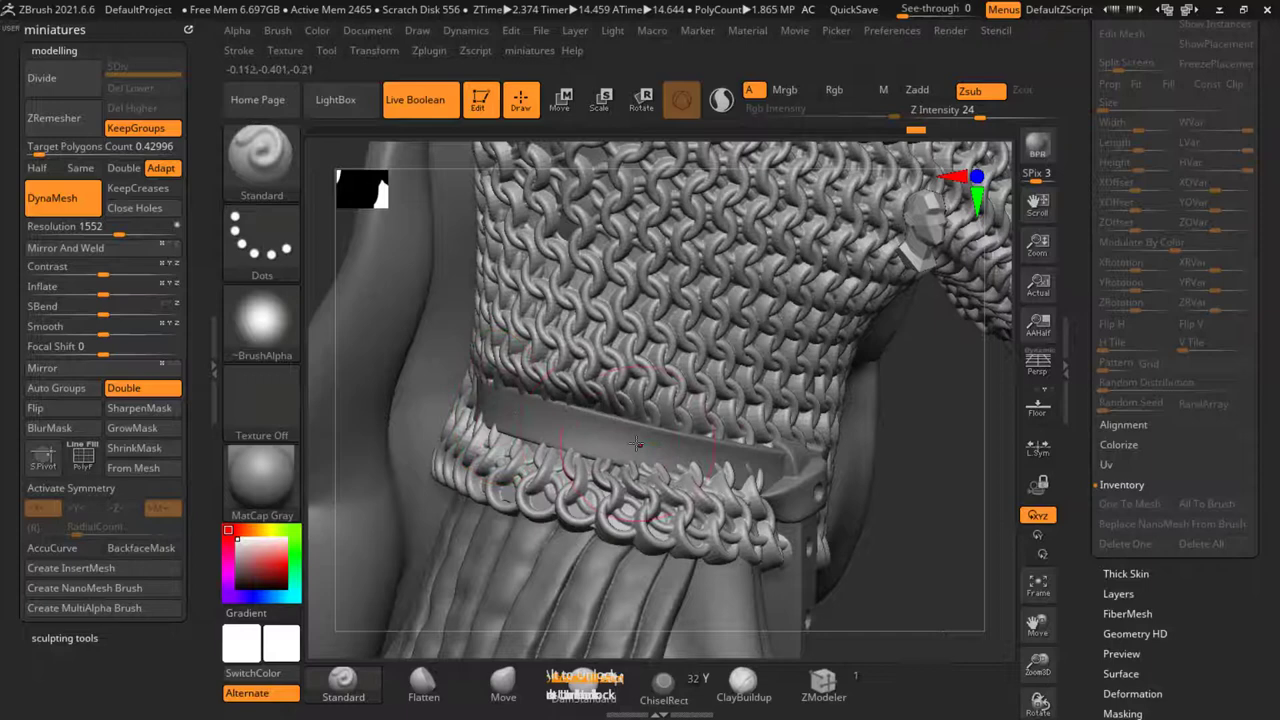
right_click_drag(688, 450, 640, 375, "ctrl")
right_click_drag(780, 523, 815, 520)
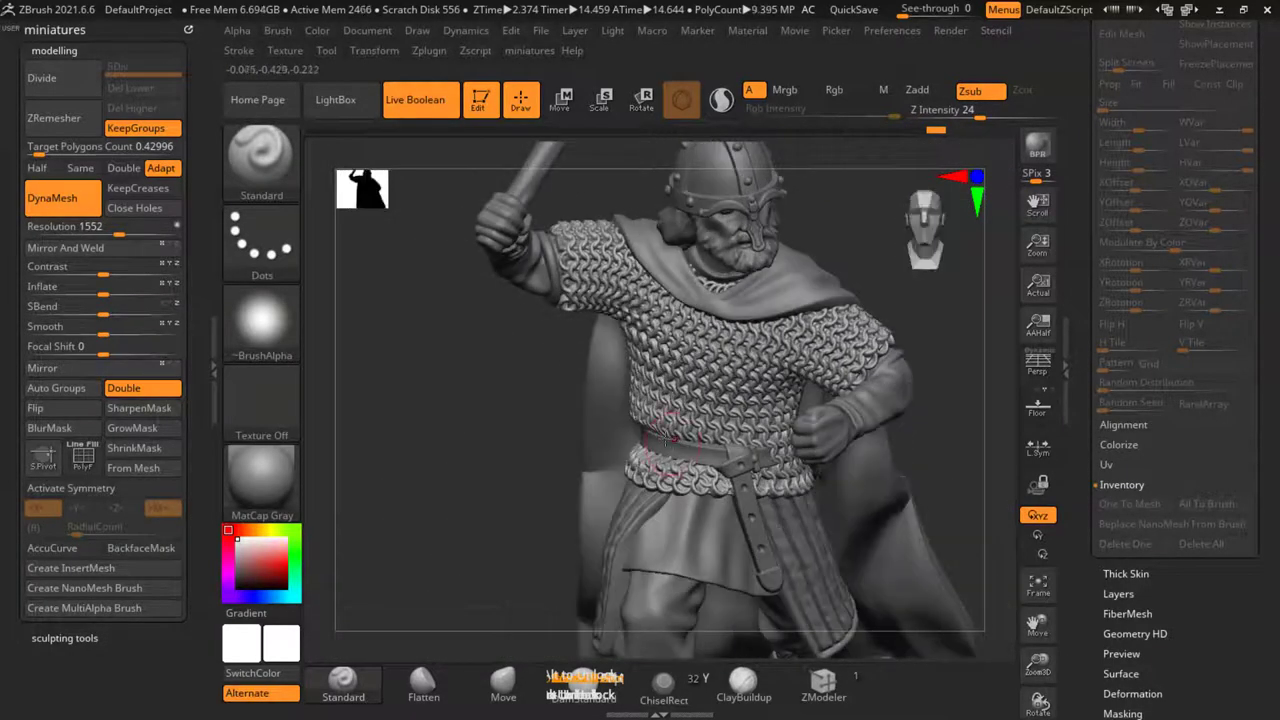
right_click_drag(655, 444, 635, 409, "ctrl")
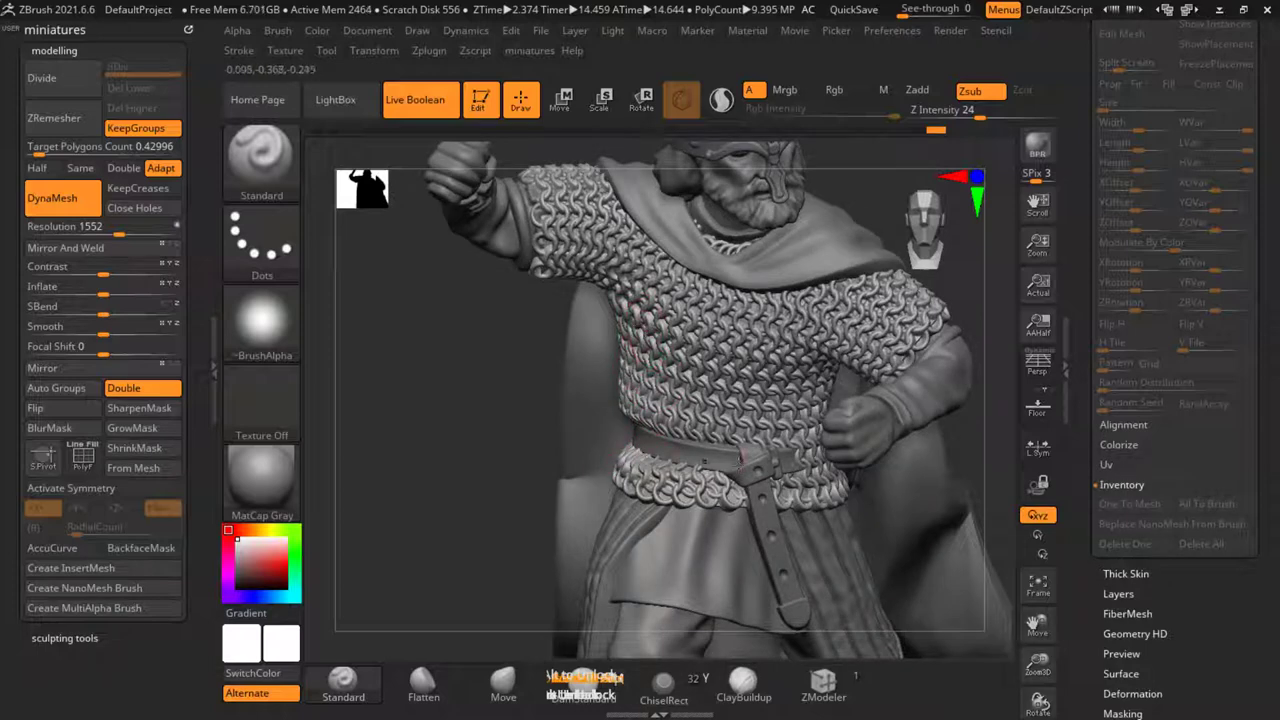
right_click_drag(518, 459, 510, 393)
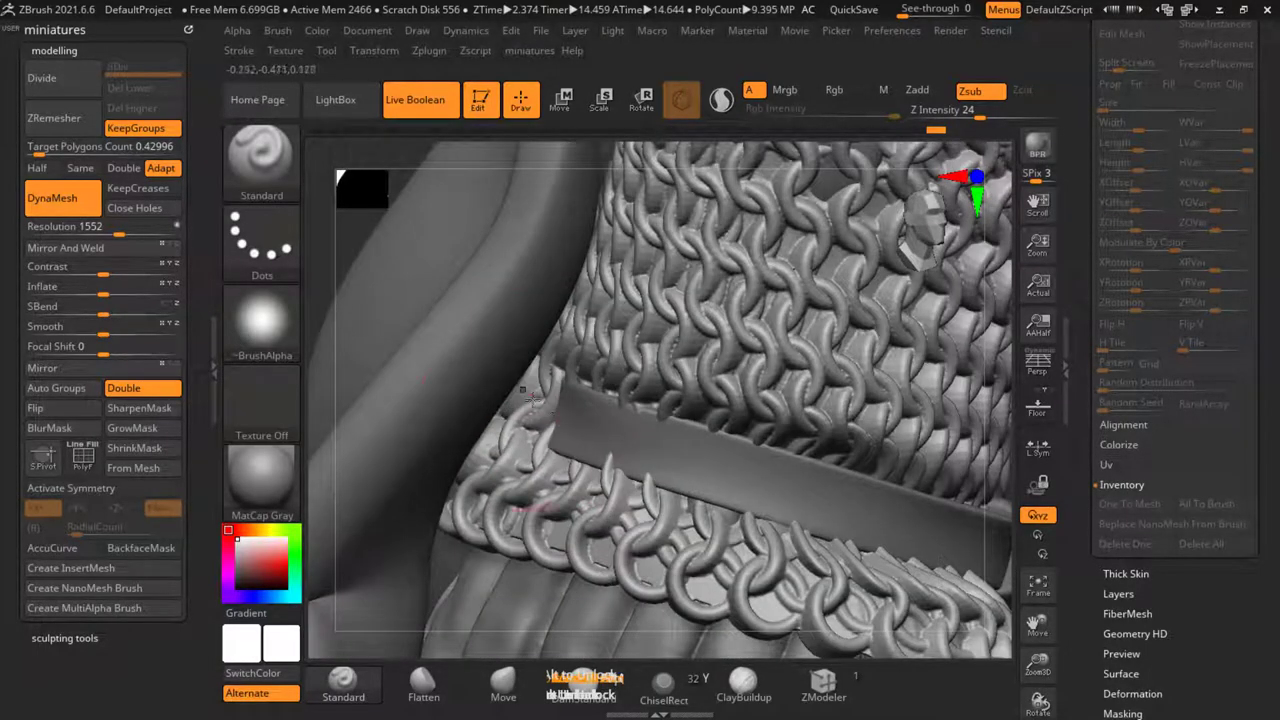
Reshape the chainmail and belt overlap with the Move brush on both sides of the waist so the belt sits over the rings
left_click(532, 398, "alt")
left_click(508, 681)
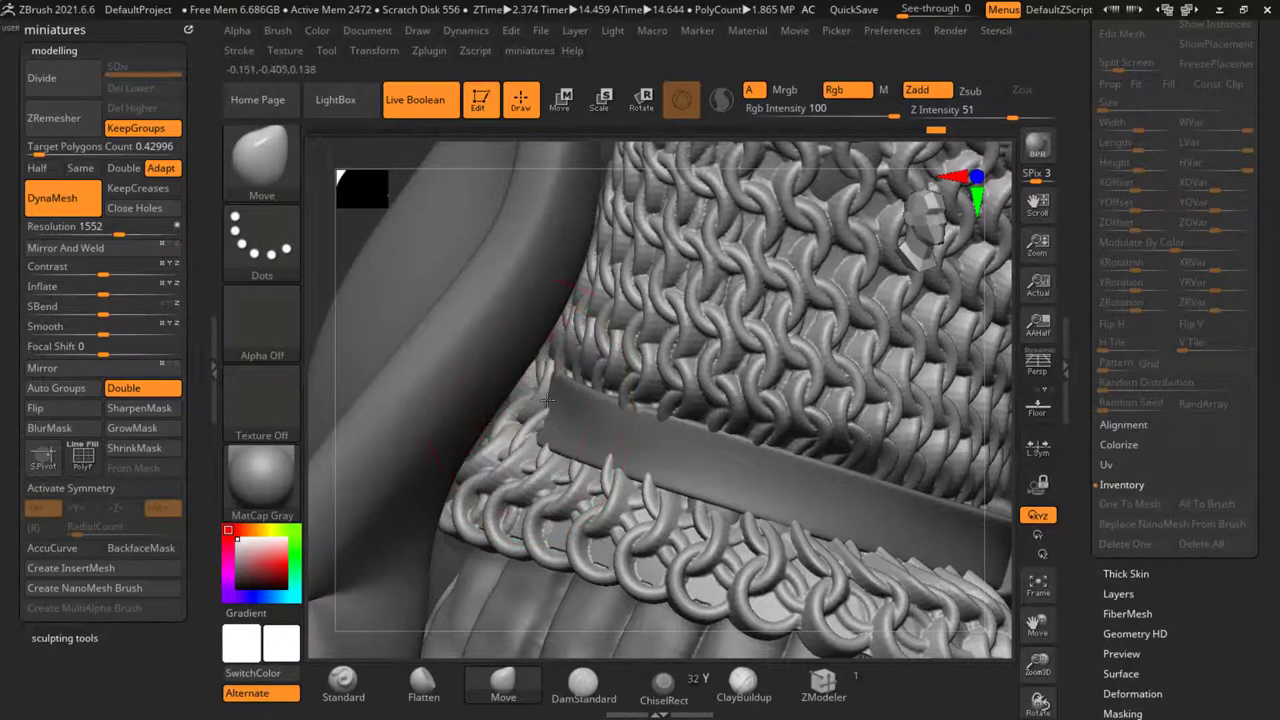
right_click_drag(531, 415, 808, 305, "ctrl")
left_click(507, 444, "alt")
mouse_move(507, 441)
right_mouse_down()
mouse_move(509, 421)
mouse_move(796, 516)
right_mouse_up()
mouse_move(884, 544)
right_mouse_down()
mouse_move(655, 431)
mouse_move(632, 402)
right_mouse_up()
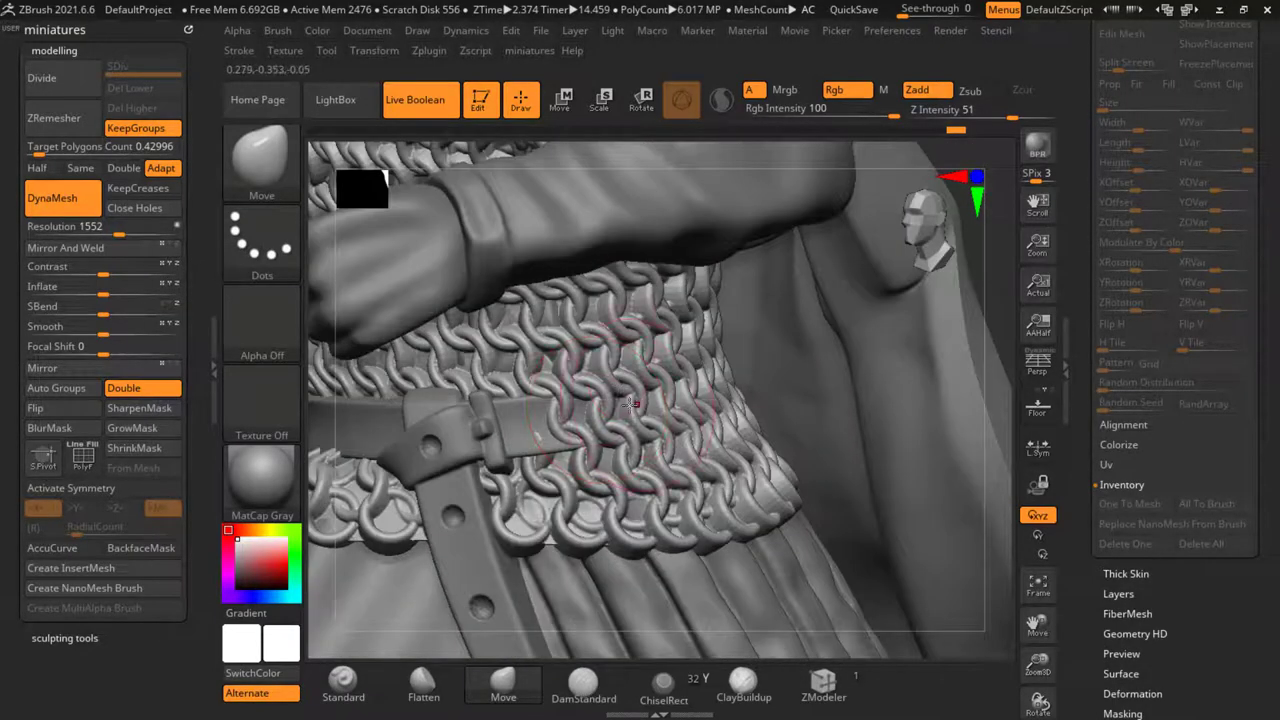
mouse_move(632, 404)
left_mouse_down()
mouse_move(656, 399)
mouse_move(668, 373)
left_mouse_up()
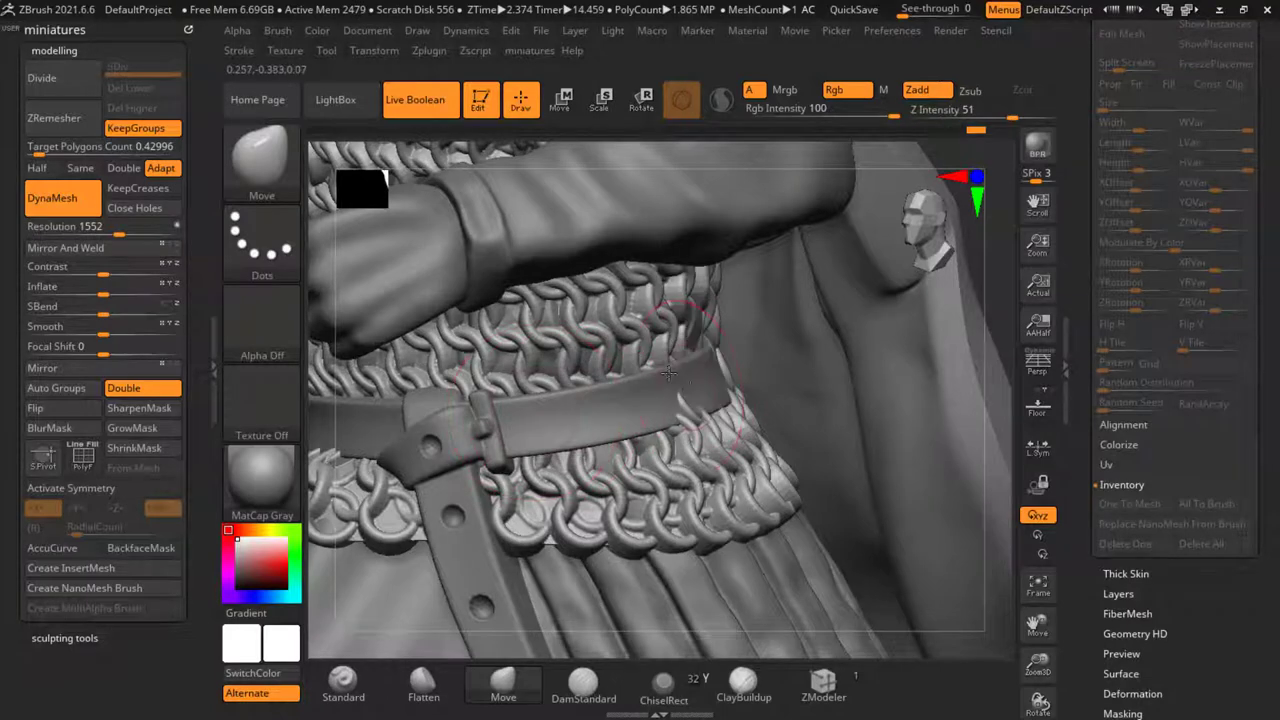
right_click_drag(704, 374, 704, 370, "ctrl")
Shape the chainmail rings below the belt along the hem with the Move brush, checking them from the front and side
scroll(704, 370, "down", 5)
left_click_drag(447, 365, 500, 370)
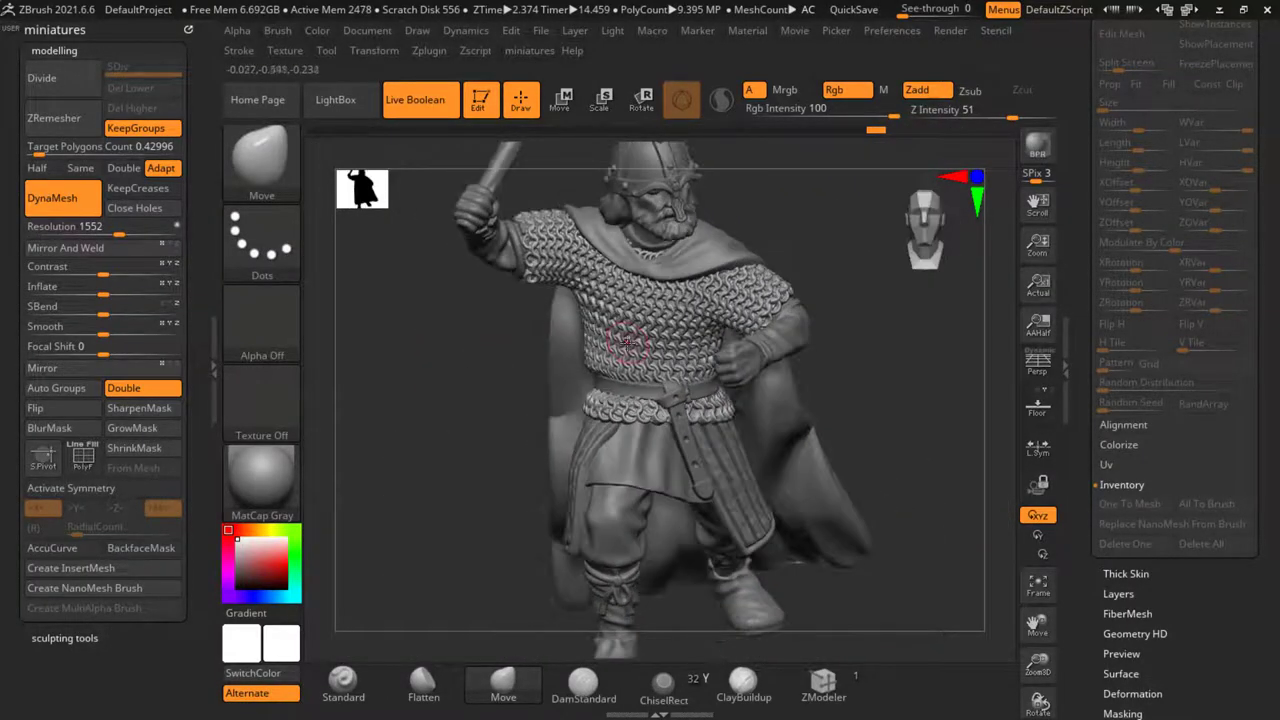
scroll(621, 315, "up", 5)
right_click_drag(621, 316, 593, 285)
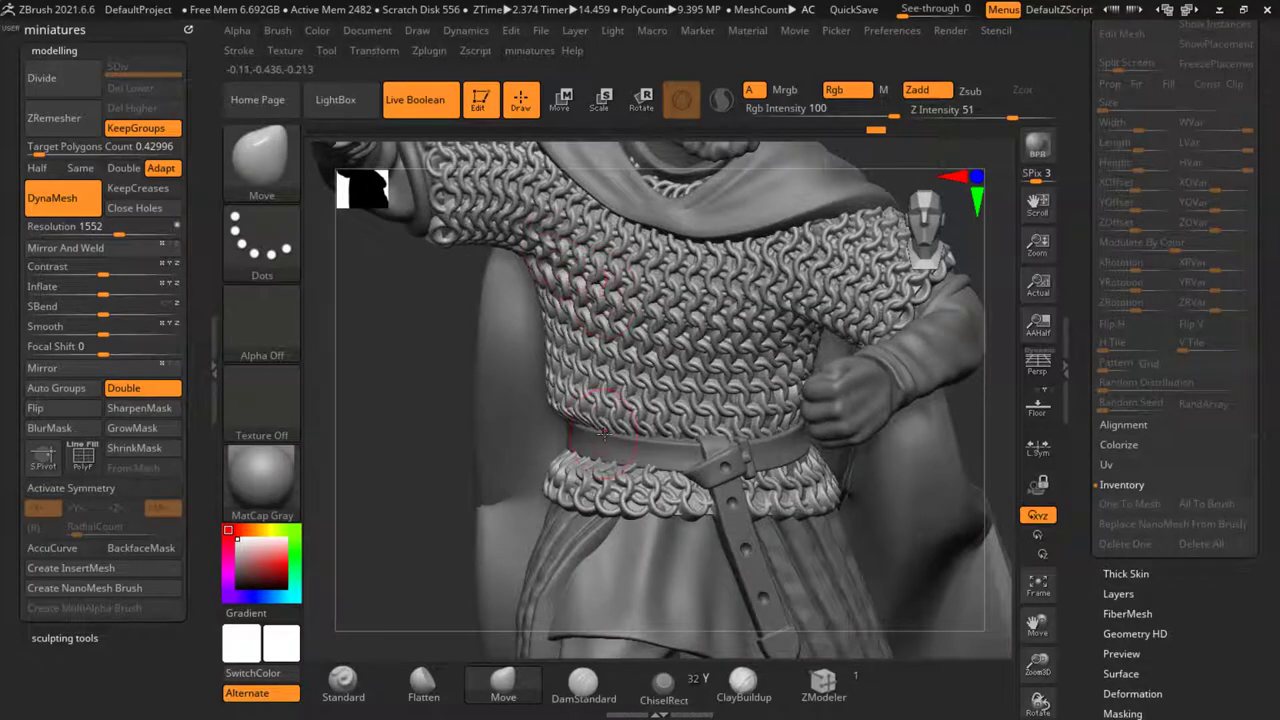
mouse_move(580, 490)
right_mouse_down("ctrl")
mouse_move(566, 463)
mouse_move(540, 480)
right_mouse_up("ctrl")
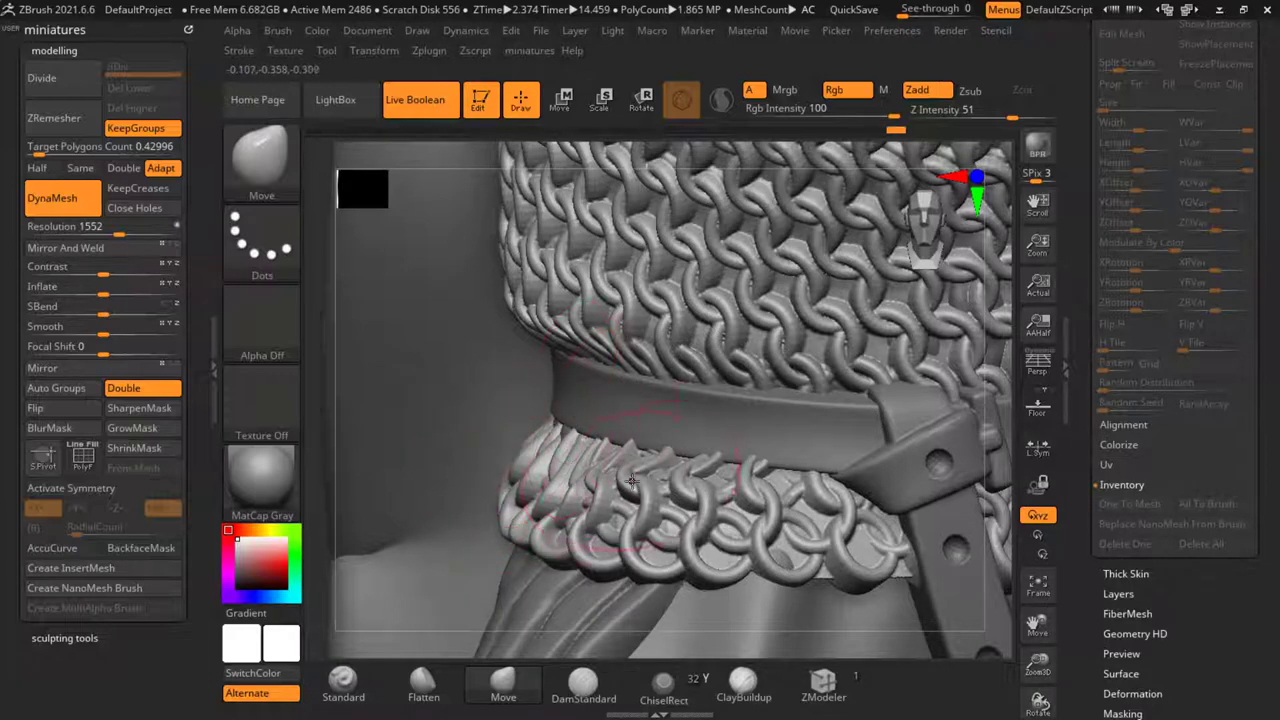
left_click_drag(647, 500, 658, 505)
mouse_move(725, 513)
right_mouse_down("ctrl")
mouse_move(686, 486)
mouse_move(439, 441)
mouse_move(443, 471)
mouse_move(615, 485)
right_mouse_up("ctrl")
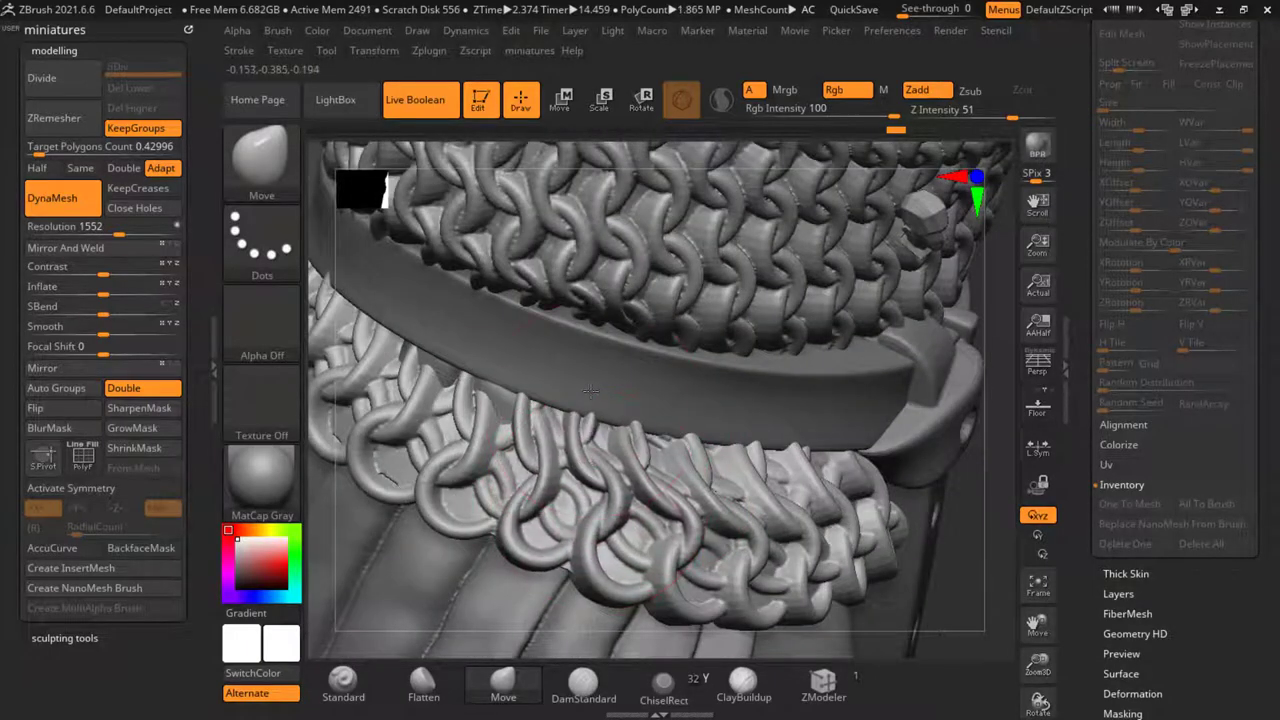
mouse_move(718, 524)
left_mouse_down()
mouse_move(704, 508)
mouse_move(716, 474)
left_mouse_up()
right_click_drag(716, 474, 684, 452, "ctrl")
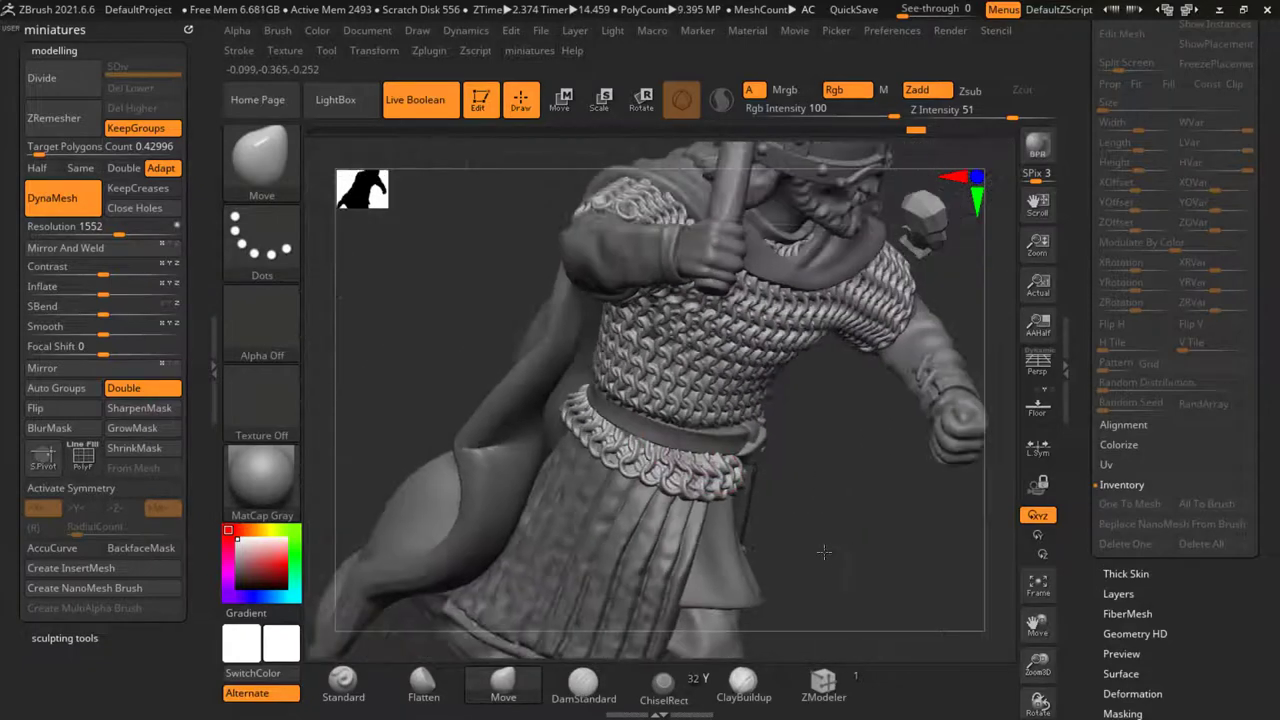
right_click_drag(826, 554, 655, 612)
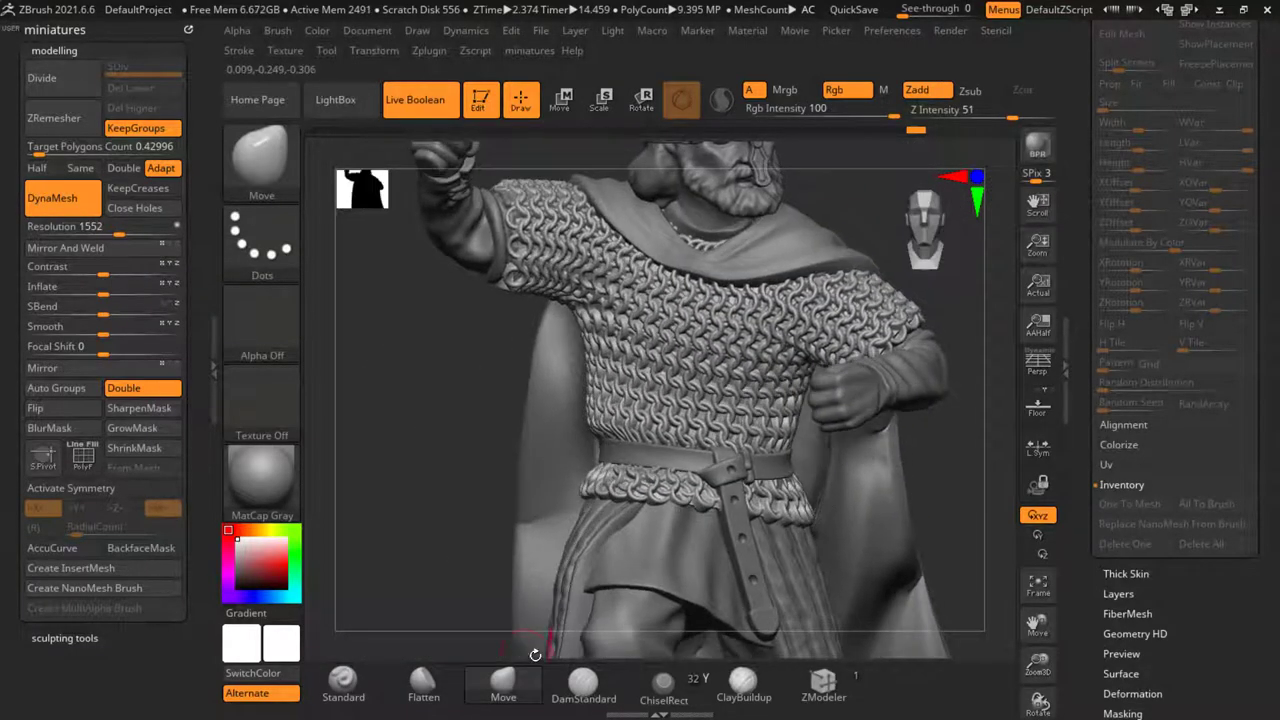
Sculpt soft folds across the front of the chainmail torso with the Standard brush at Z Intensity 14, carving and raising areas
left_click(343, 686)
mouse_move(632, 364)
right_mouse_down("ctrl")
mouse_move(608, 314)
mouse_move(630, 274)
right_mouse_up("ctrl")
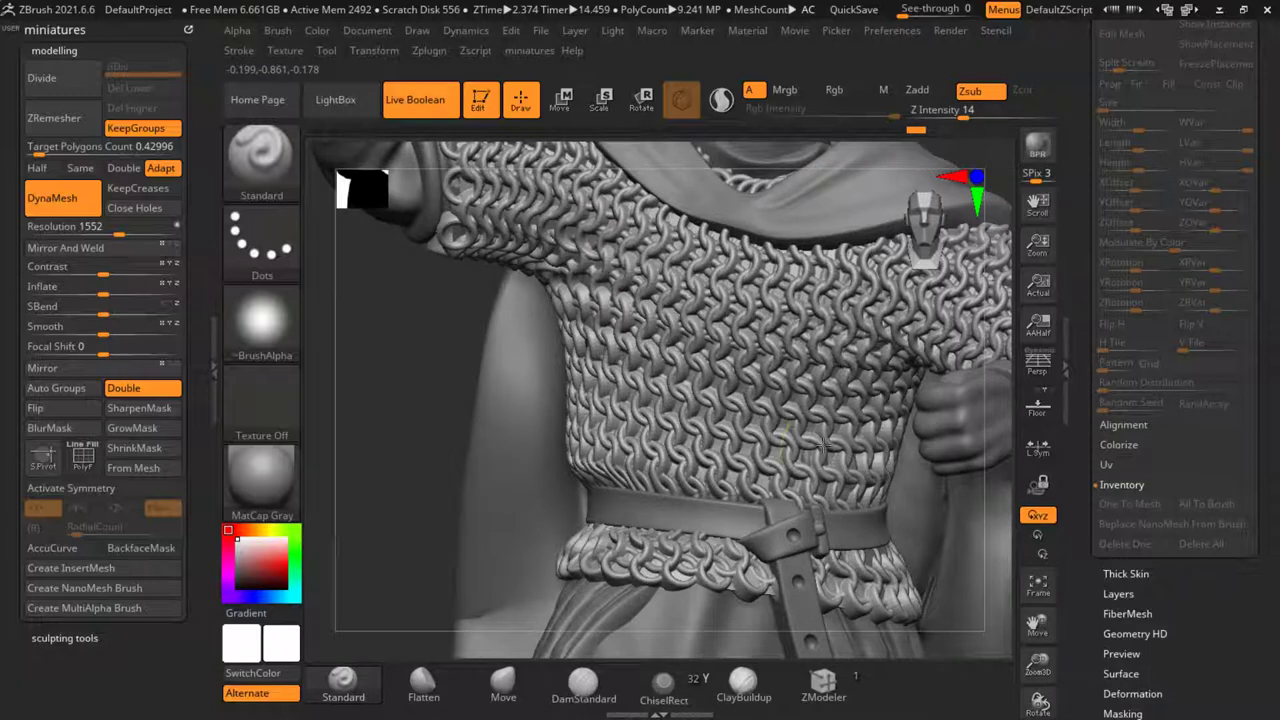
key("ctrl")
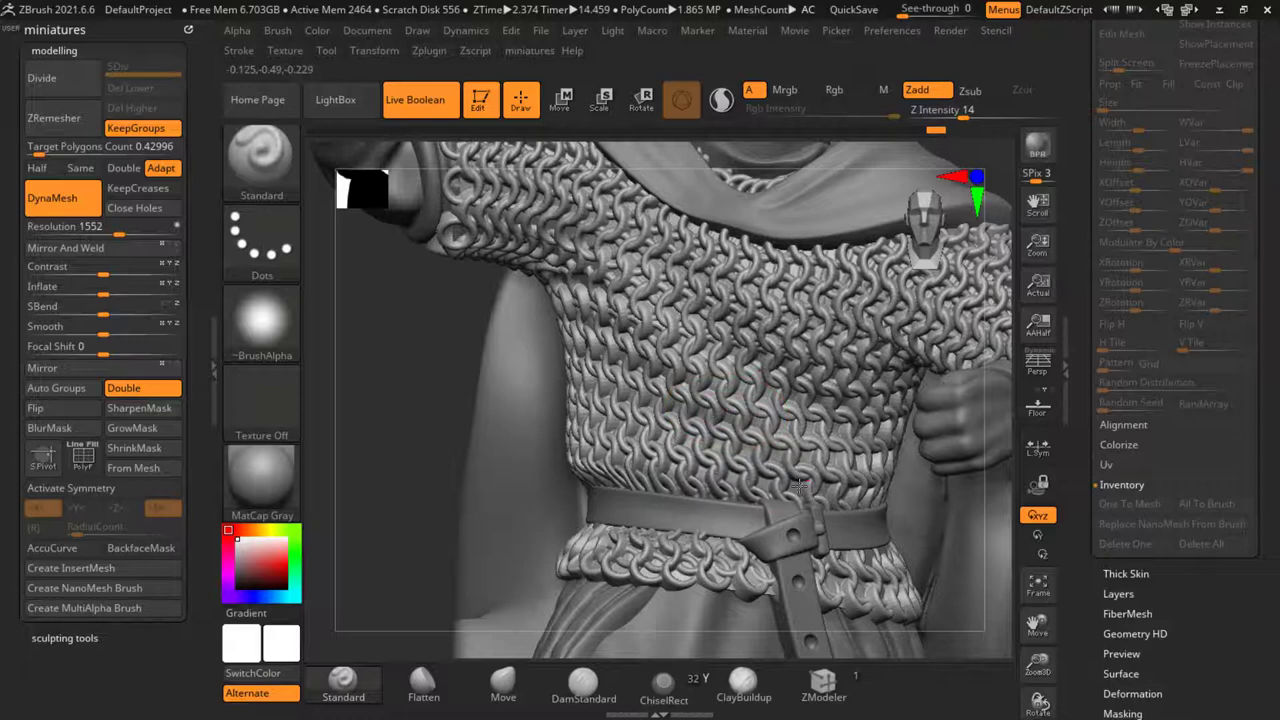
left_click_drag(430, 321, 533, 303)
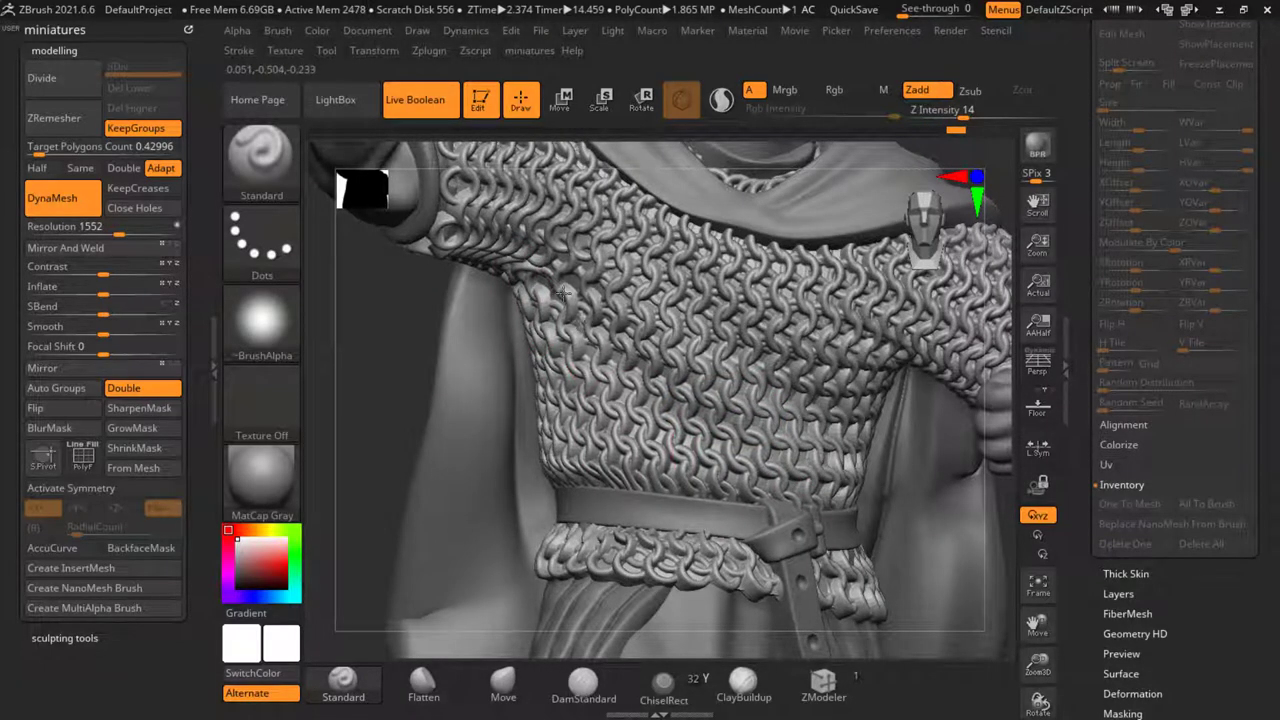
Sculpt folds into the chainmail along the raised-arm side of the torso and around its armpit
right_click_drag(682, 425, 490, 416, "ctrl")
right_click_drag(625, 405, 660, 445, "ctrl")
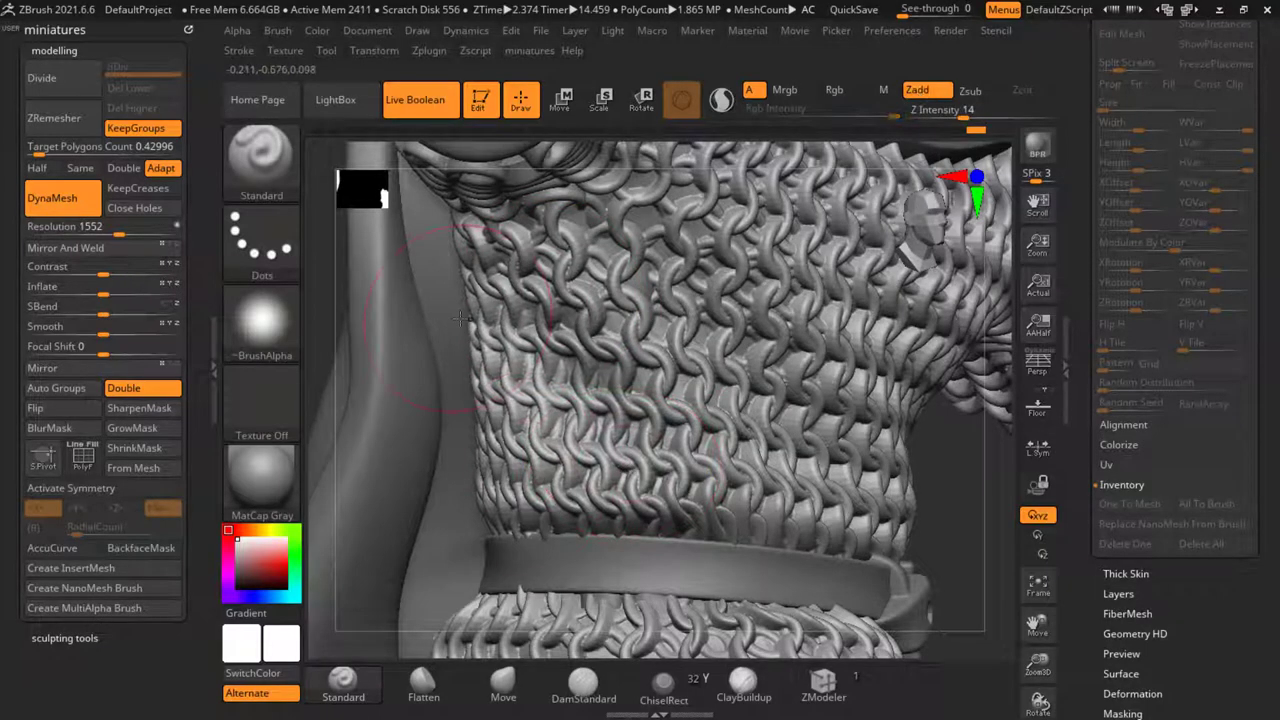
right_click_drag(567, 513, 587, 405, "ctrl")
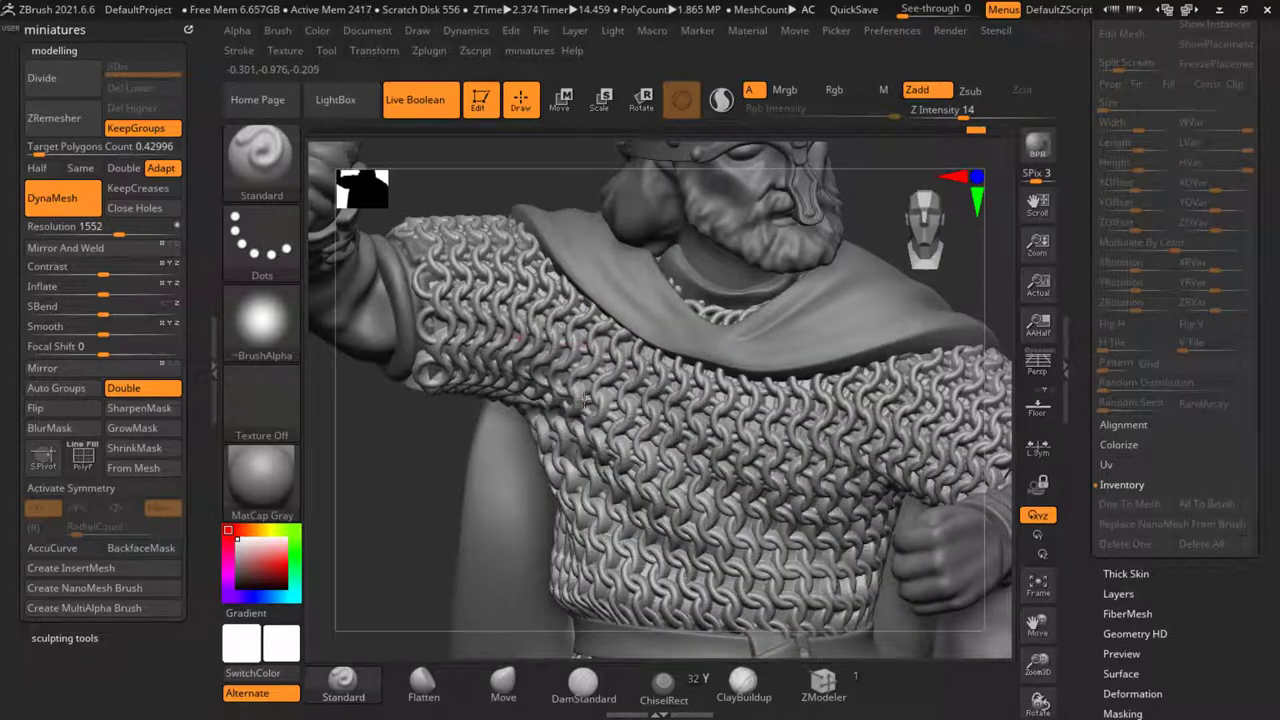
right_click_drag(380, 444, 708, 322)
Sculpt the chainmail's folds around the lowered arm's shoulder and along the waist beneath that arm
right_click_drag(808, 468, 668, 436, "ctrl")
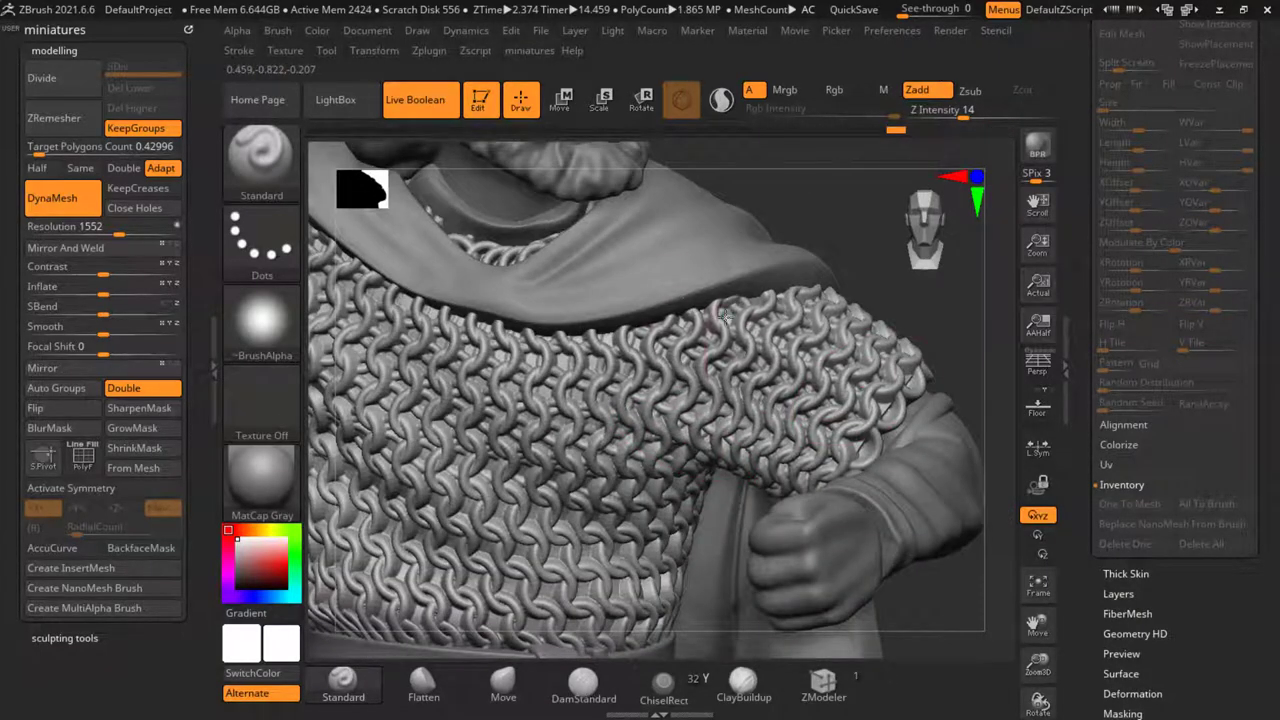
key("f")
mouse_move(833, 403)
left_mouse_down()
mouse_move(814, 403)
mouse_move(855, 425)
mouse_move(820, 440)
mouse_move(693, 366)
mouse_move(566, 414)
mouse_move(866, 490)
mouse_move(716, 434)
left_mouse_up()
right_click_drag(716, 434, 689, 464, "ctrl")
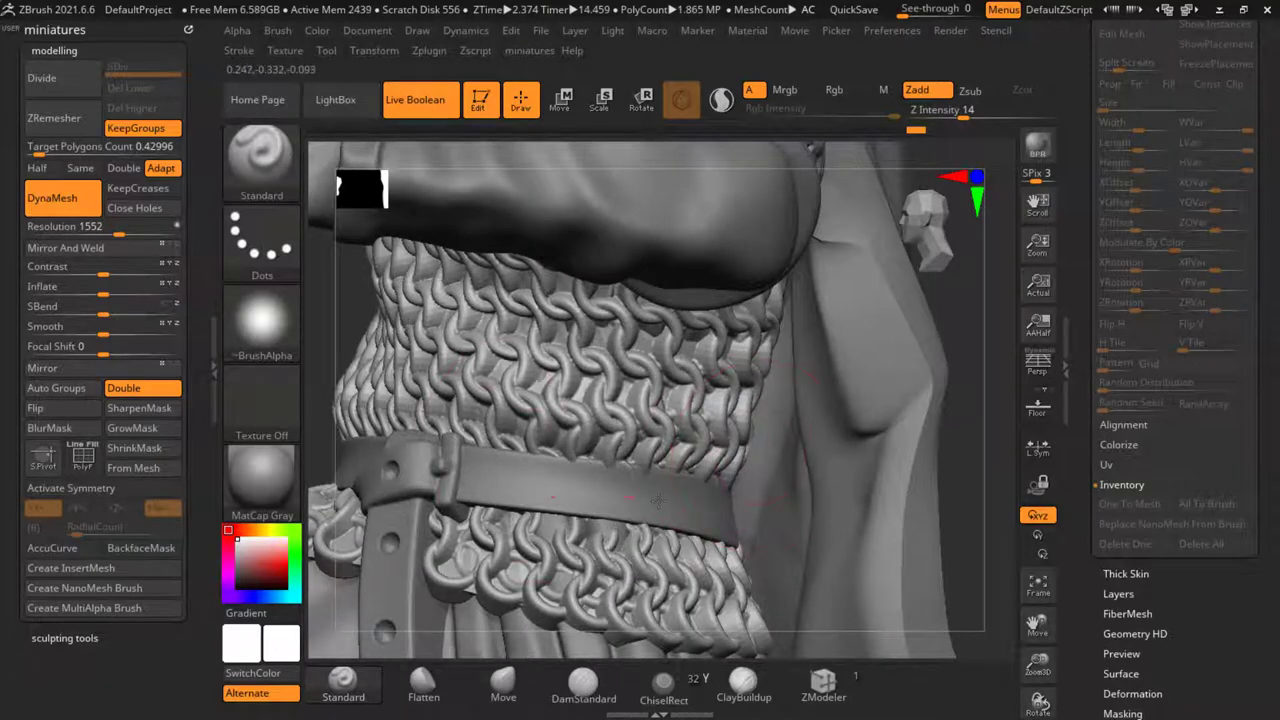
right_click_drag(720, 492, 680, 415, "ctrl")
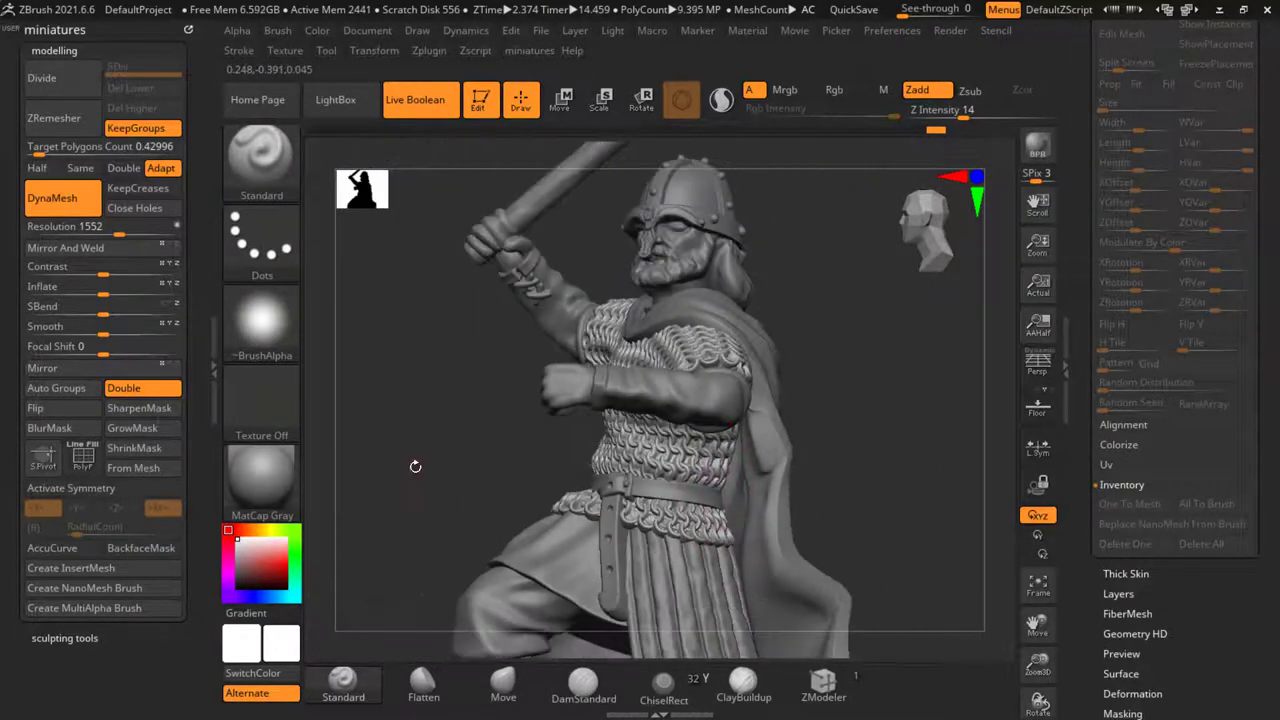
Build up the chainmail's folds across the chest below the cape with the Standard brush
left_click_drag(414, 466, 565, 440)
left_click_drag(605, 338, 665, 447)
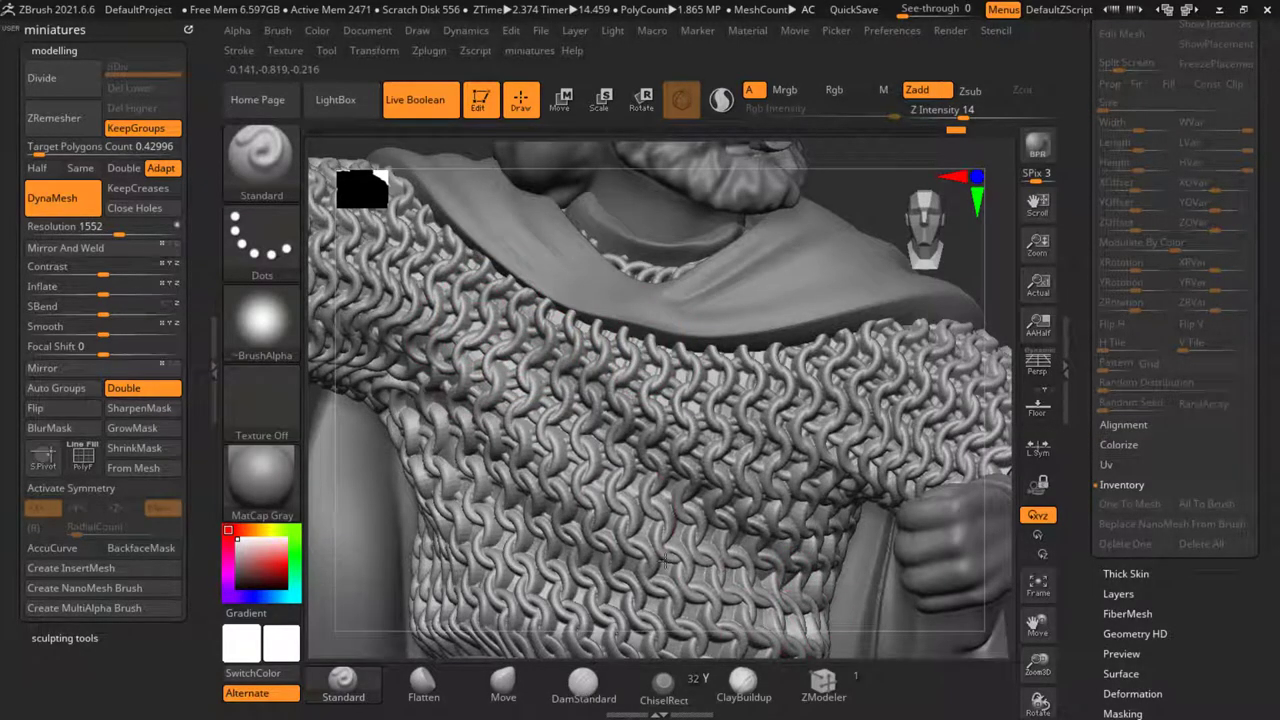
right_click_drag(567, 352, 626, 385, "ctrl")
left_click_drag(626, 384, 650, 404)
left_click_drag(658, 450, 636, 380)
right_click_drag(605, 403, 600, 350, "ctrl")
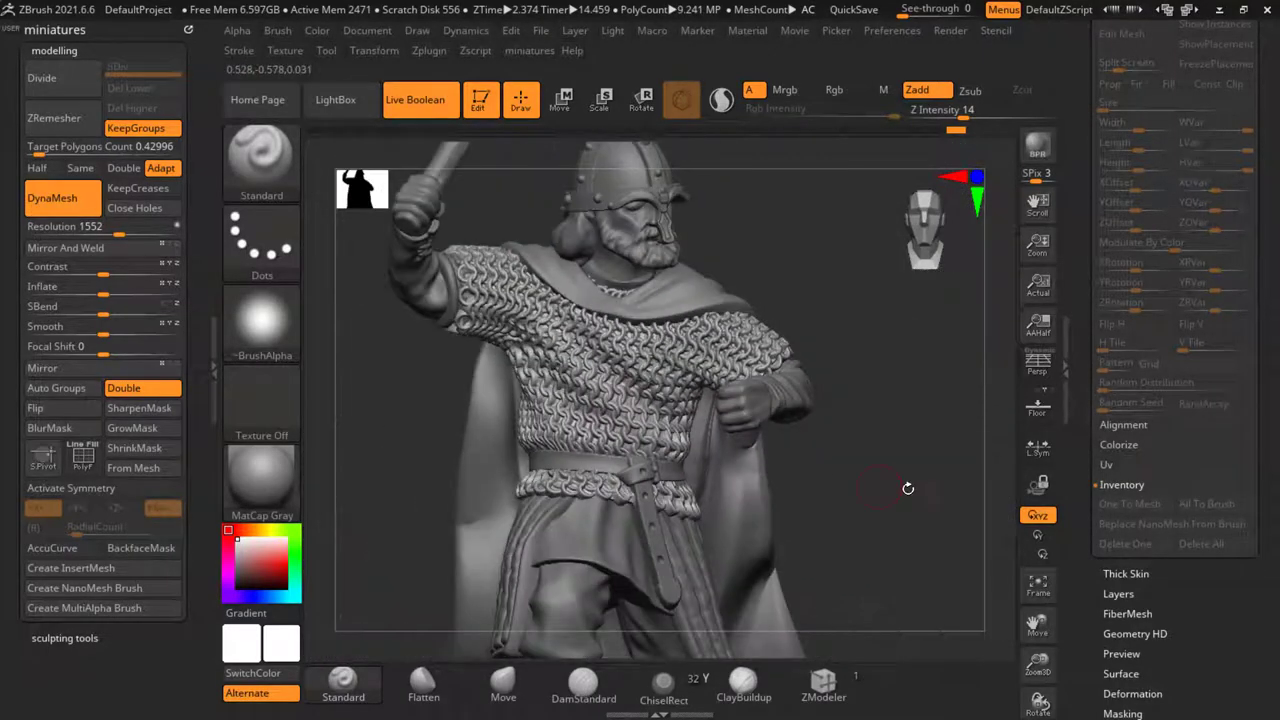
Reshape the chainmail beneath the raised arm's armpit with the Move brush at an adjusted draw size
left_click_drag(915, 500, 885, 500)
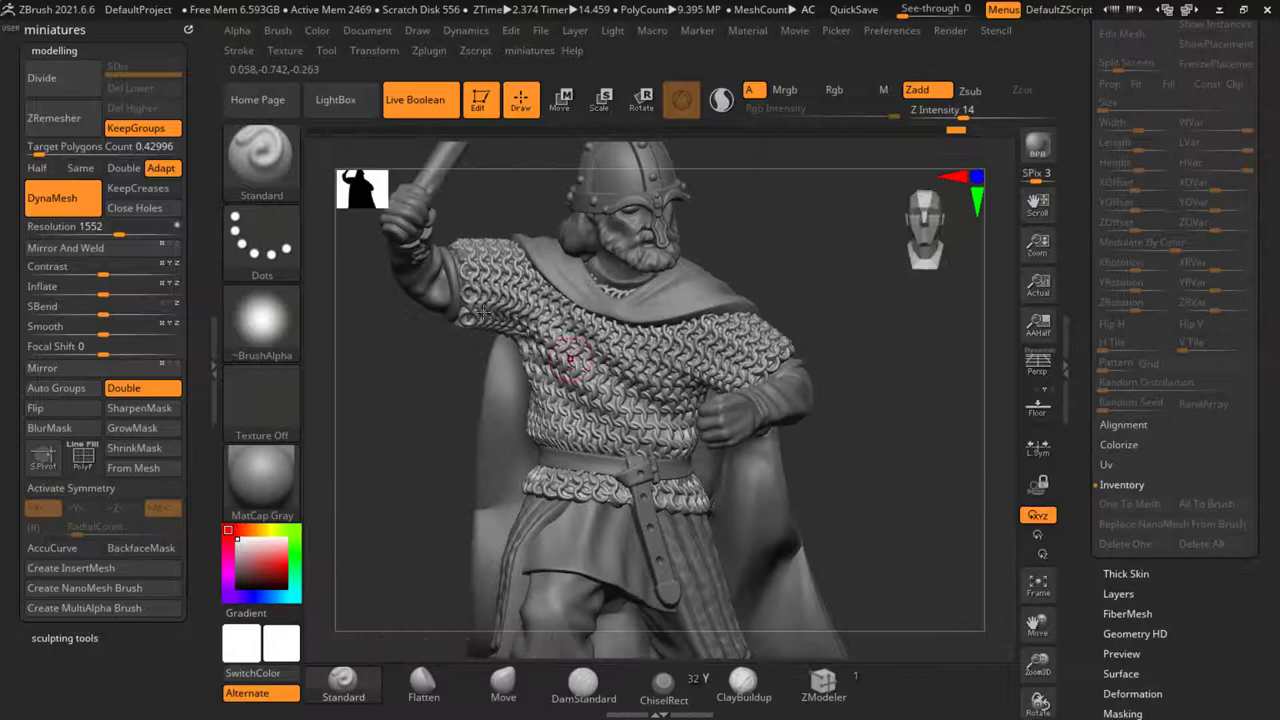
right_click_drag(571, 358, 573, 380, "ctrl")
left_click_drag(368, 384, 412, 373)
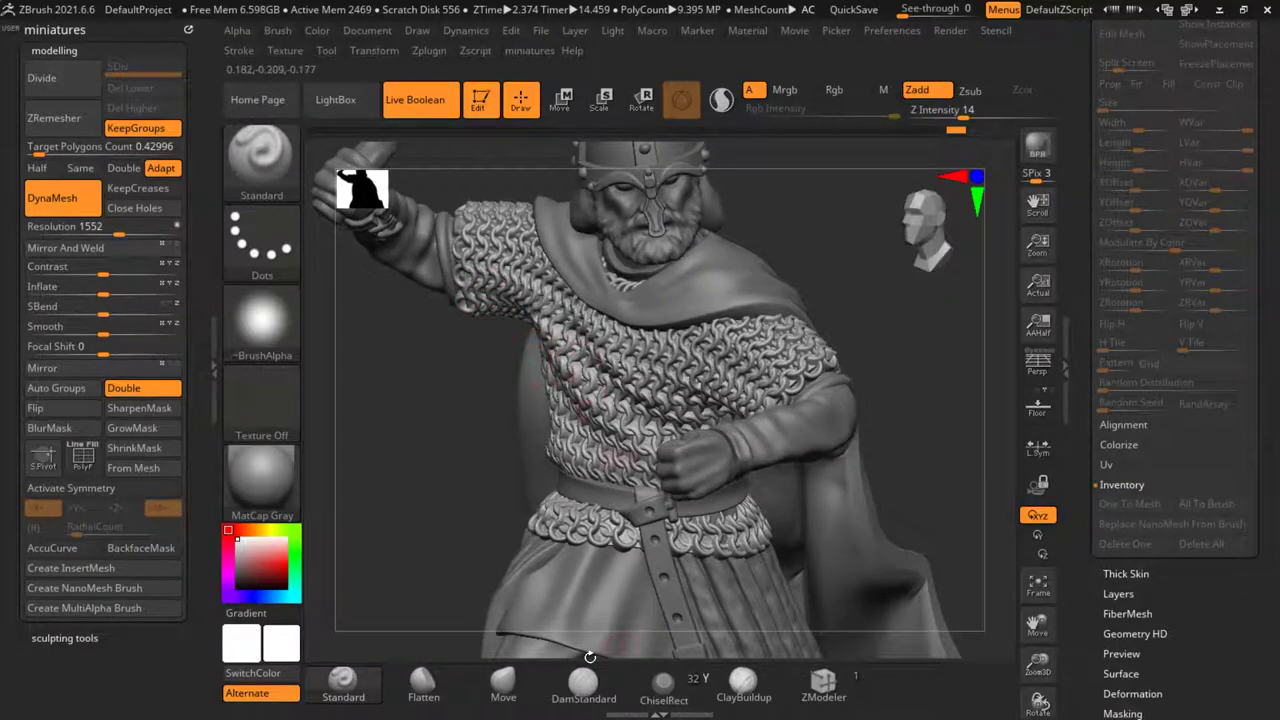
left_click(503, 684)
left_click_drag(374, 466, 387, 492)
right_click_drag(524, 272, 525, 286, "ctrl")
key("s")
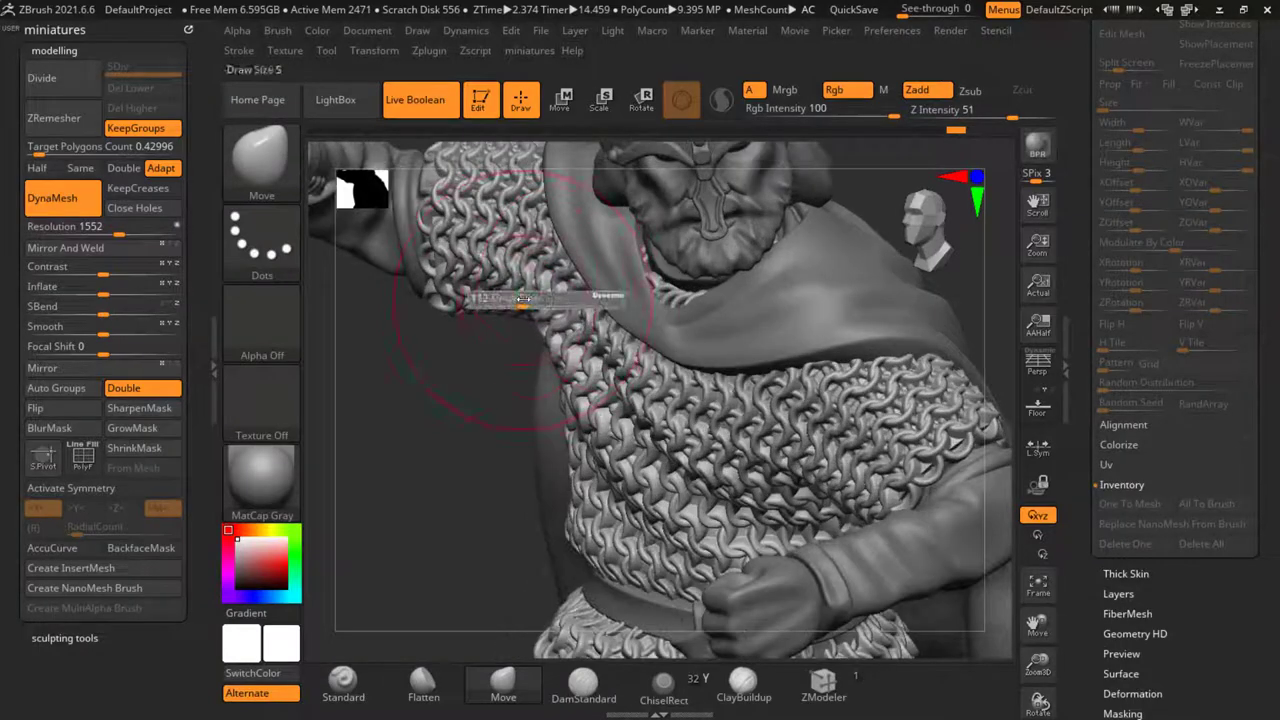
left_click_drag(527, 302, 500, 316)
Adjust the chainmail's outline along the raised-arm side of the torso above the belt with a resized Move brush
key("s")
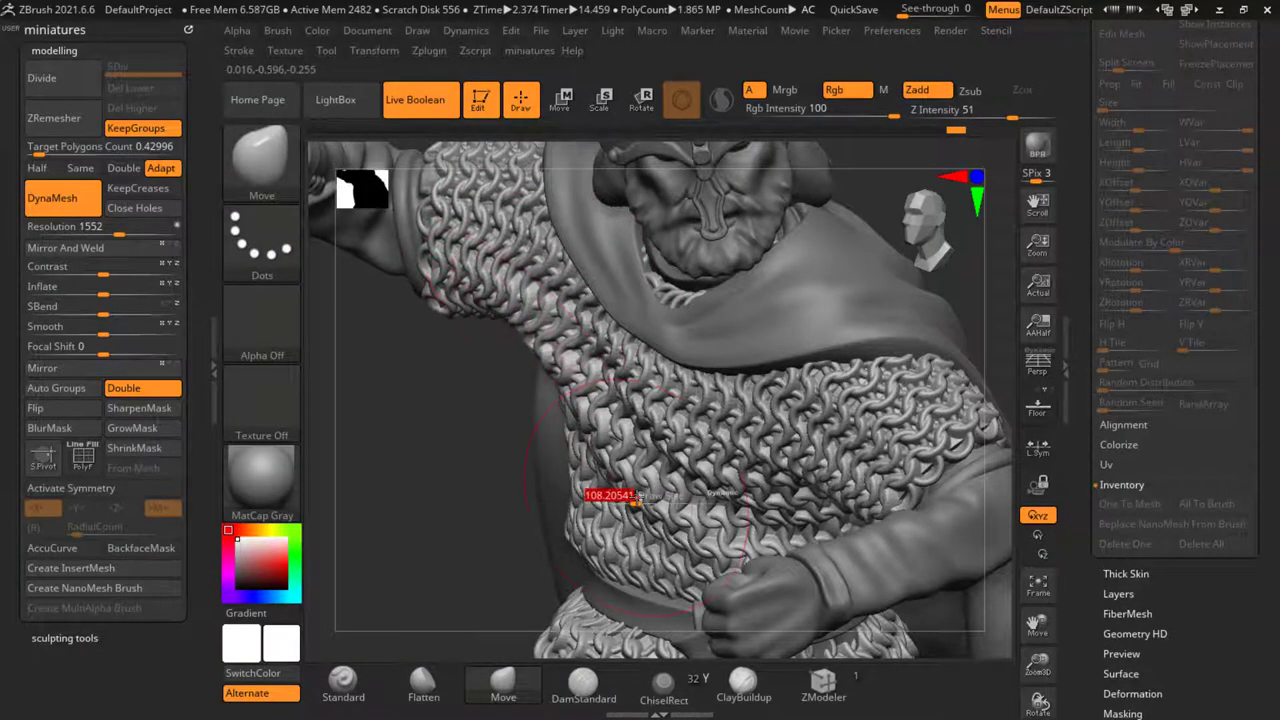
left_click_drag(440, 513, 566, 494)
key("s")
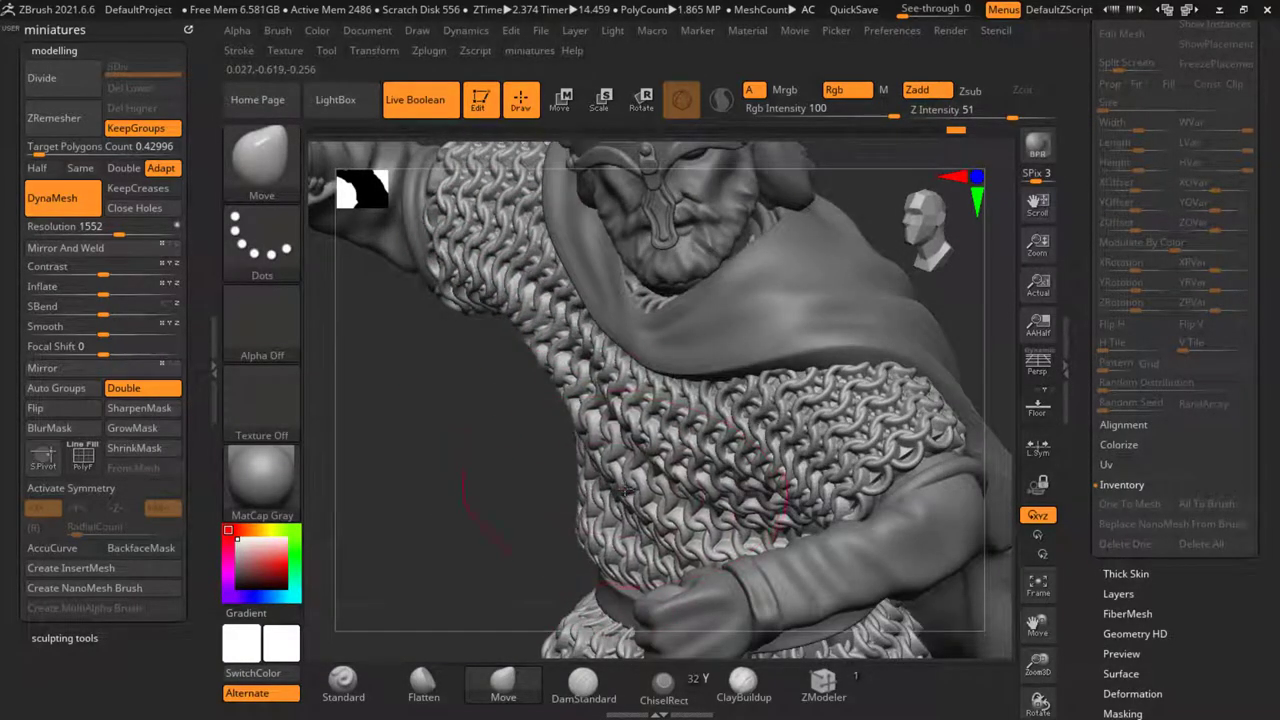
left_click_drag(504, 353, 648, 483)
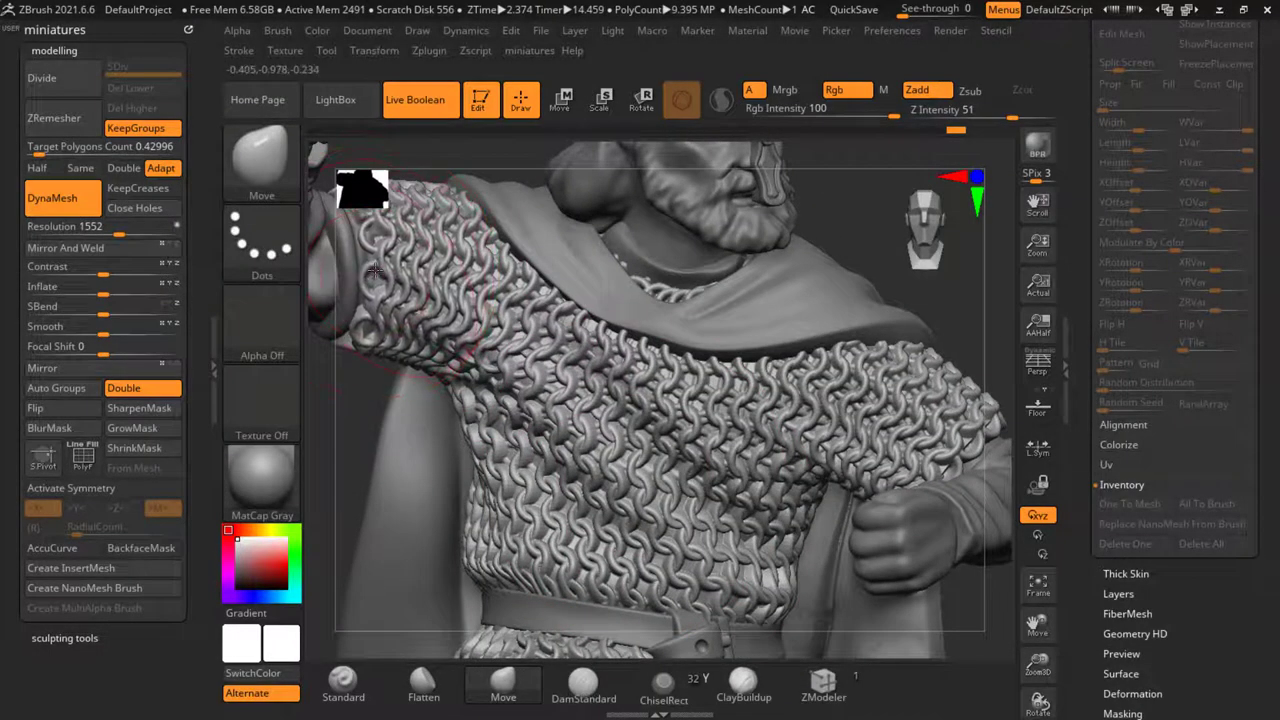
Refine the chainmail at the raised arm's sleeve and armpit and check the result on the whole figure
left_click_drag(482, 319, 508, 368)
right_click_drag(600, 415, 654, 388, "ctrl")
key("f")
left_click_drag(878, 515, 842, 536)
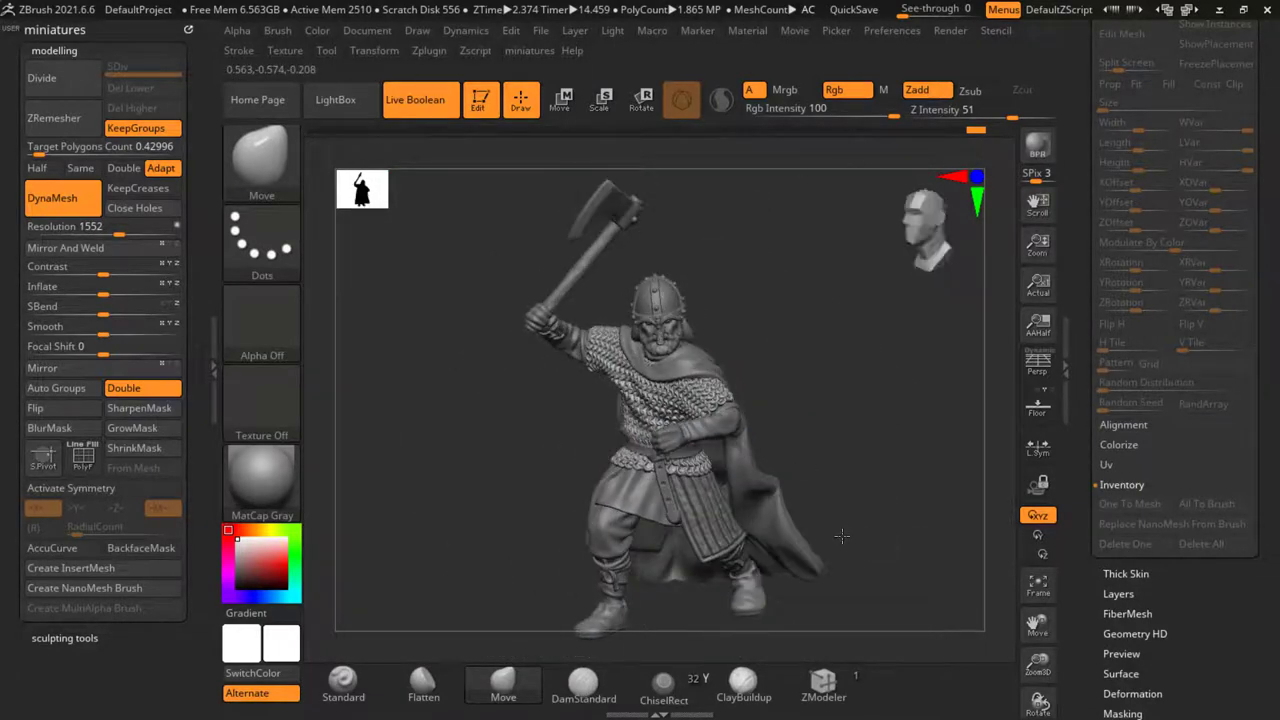
Examine the chainmail shirt's fit and silhouette on the whole warrior from the front and both sides
right_click_drag(842, 537, 922, 446)
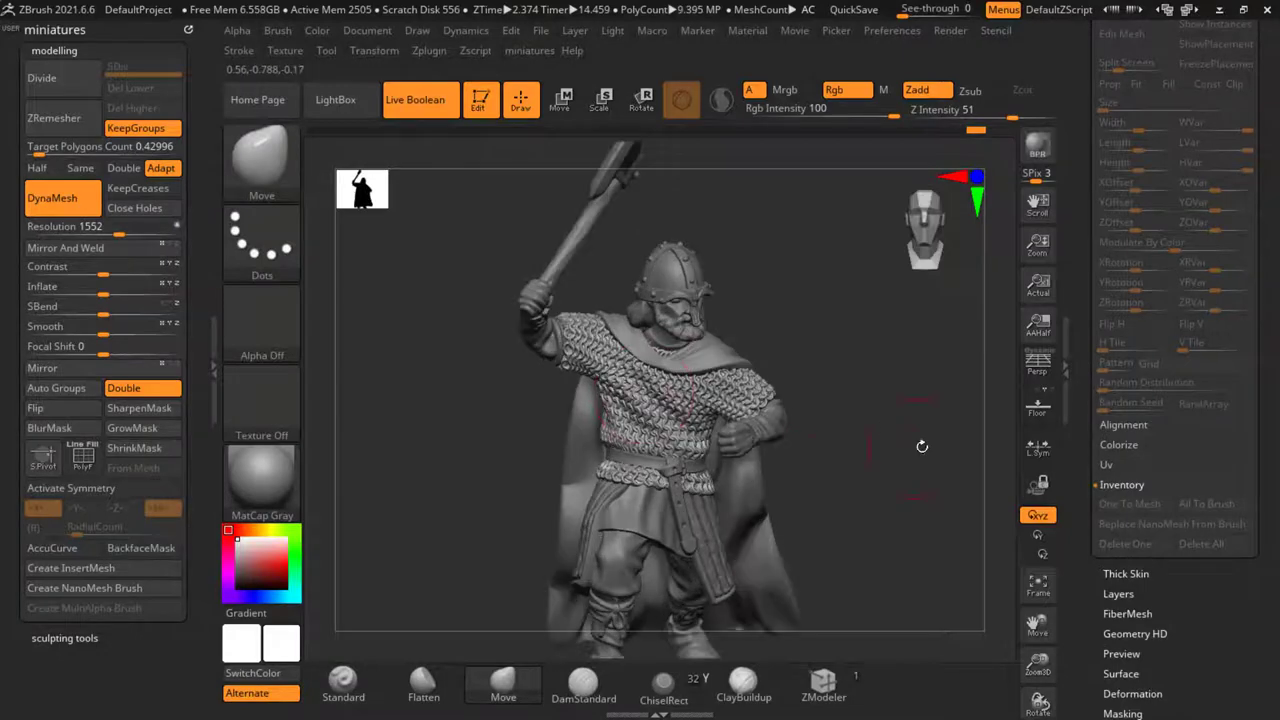
mouse_move(922, 446)
left_mouse_down()
mouse_move(963, 437)
mouse_move(887, 447)
mouse_move(917, 452)
left_mouse_up()
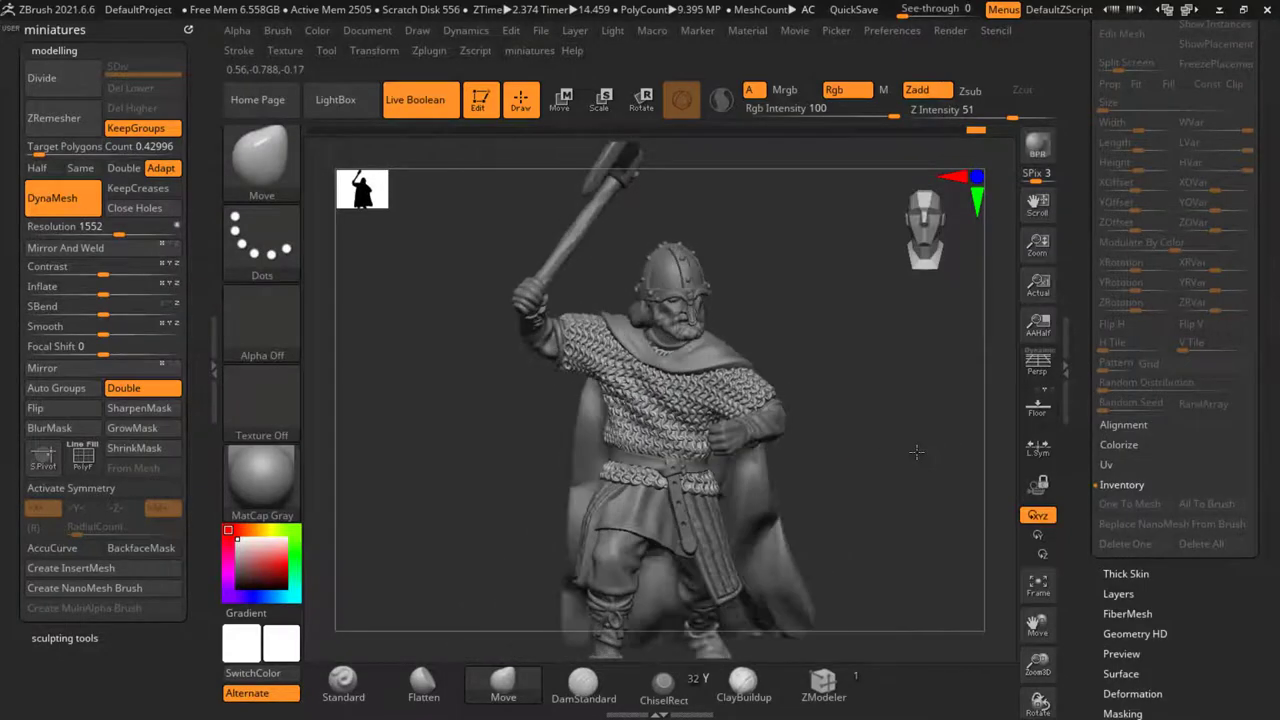
right_click_drag(916, 452, 723, 500)
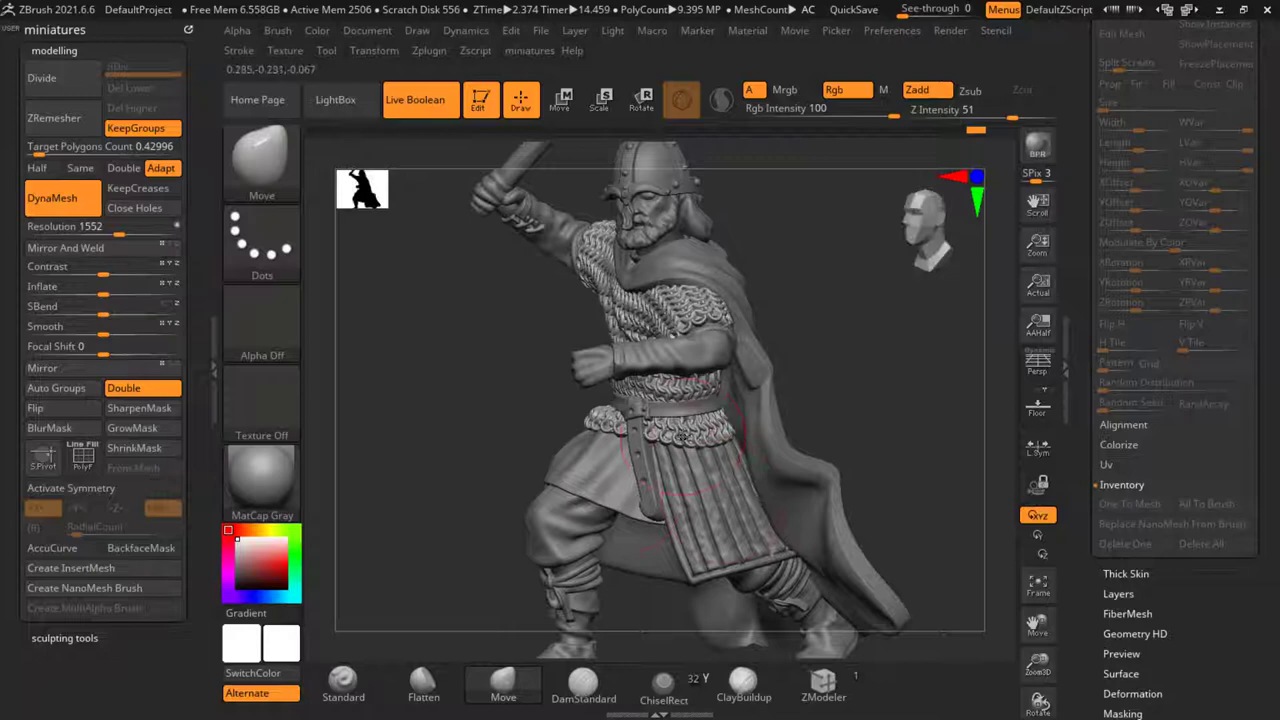
right_click_drag(682, 437, 708, 510, "ctrl")
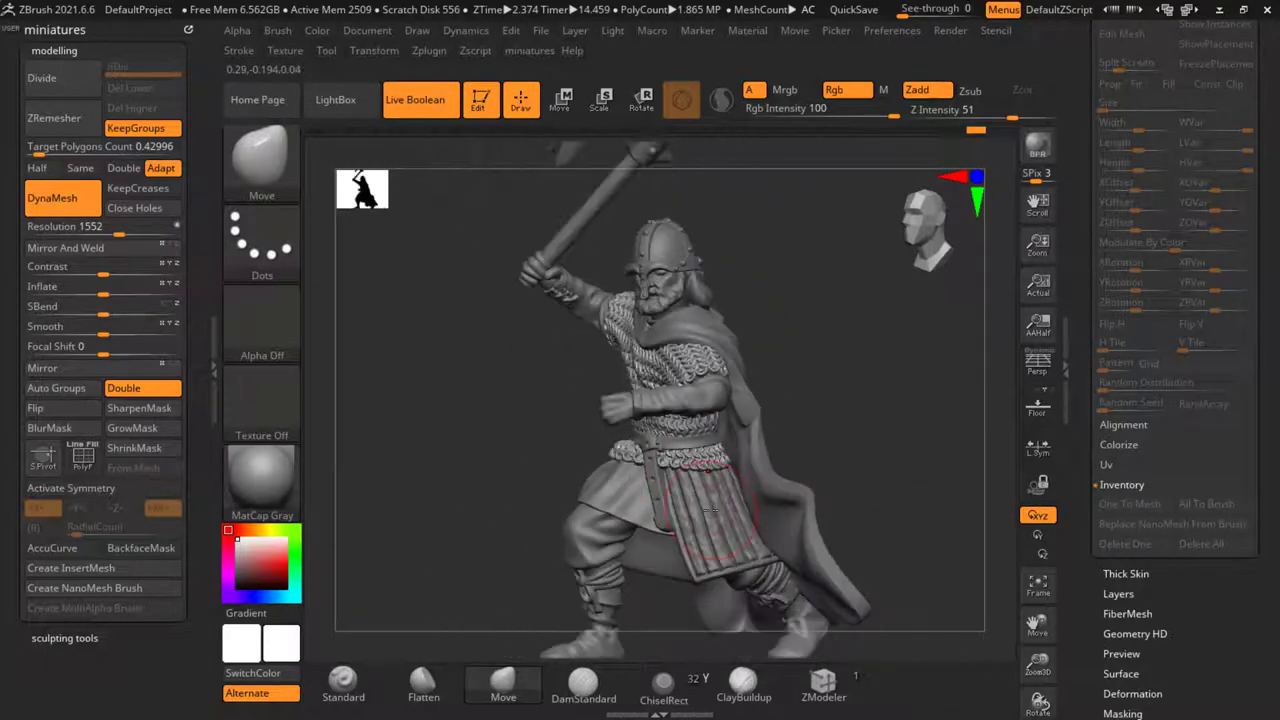
right_click_drag(595, 490, 689, 469)
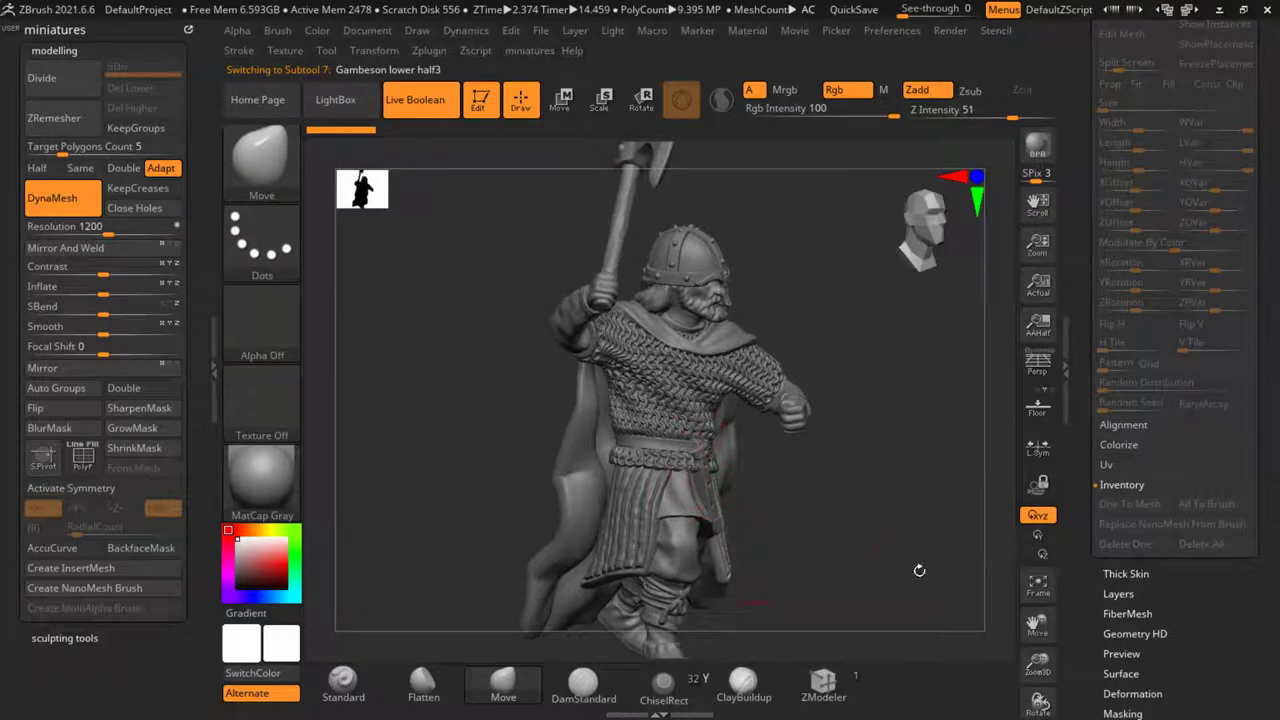
right_click_drag(919, 570, 863, 537)
Make the chainmail the active subtool and inspect its folds across the chest and waist, both up close and from afar
right_click_drag(690, 414, 622, 313, "ctrl")
left_click(645, 400, "alt")
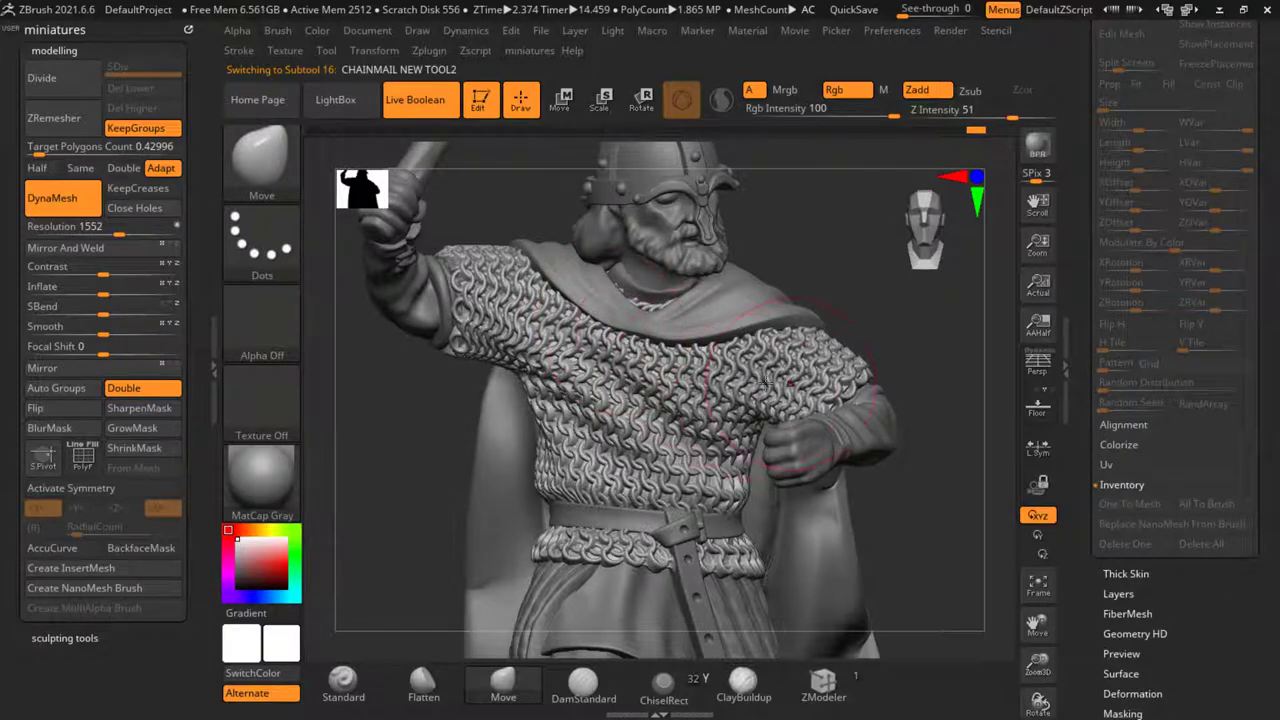
key("f")
right_click_drag(919, 482, 881, 463)
right_click_drag(680, 380, 652, 347, "ctrl")
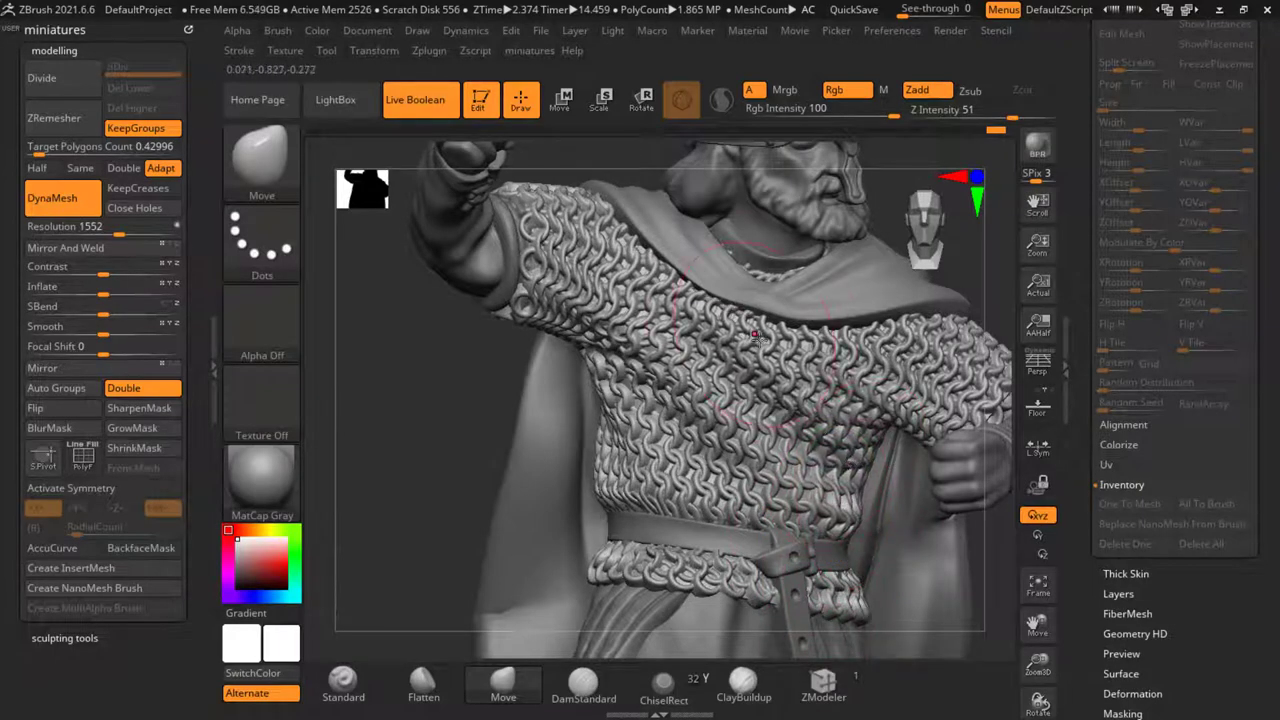
key("f")
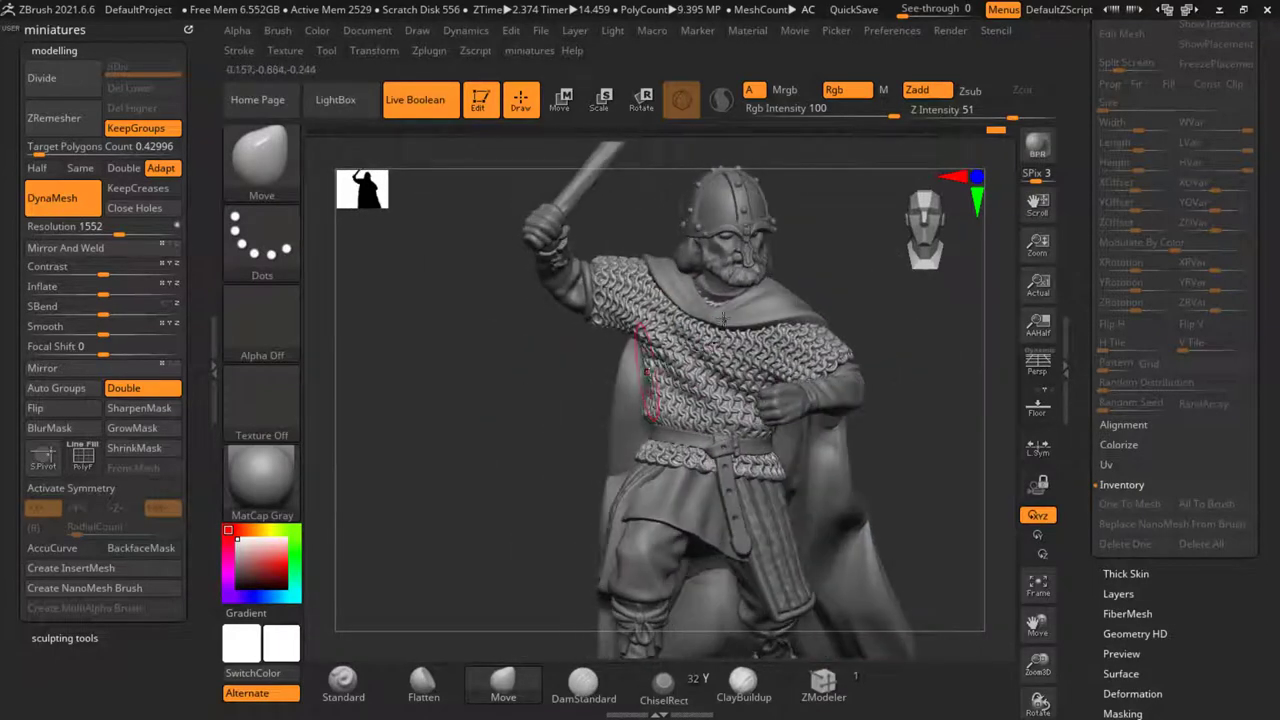
scroll(723, 318, "up", 5)
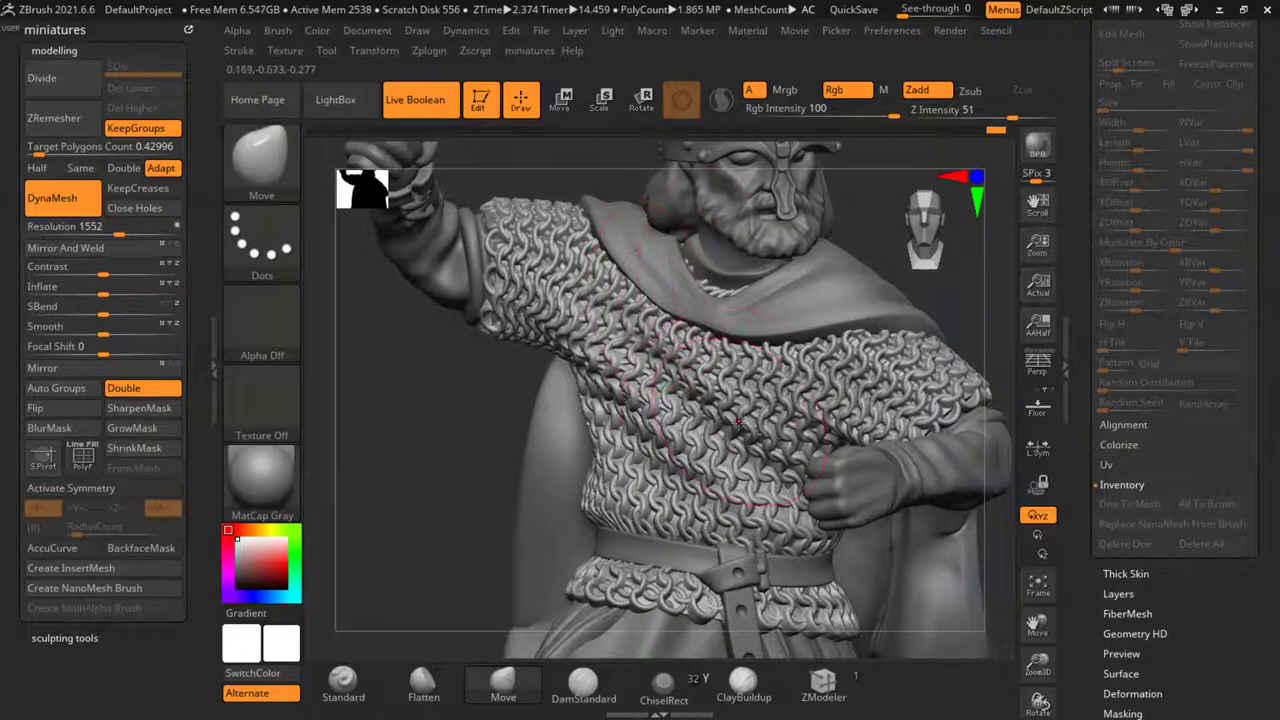
key("f")
mouse_move(523, 423)
left_mouse_down()
mouse_move(596, 432)
mouse_move(522, 436)
left_mouse_up()
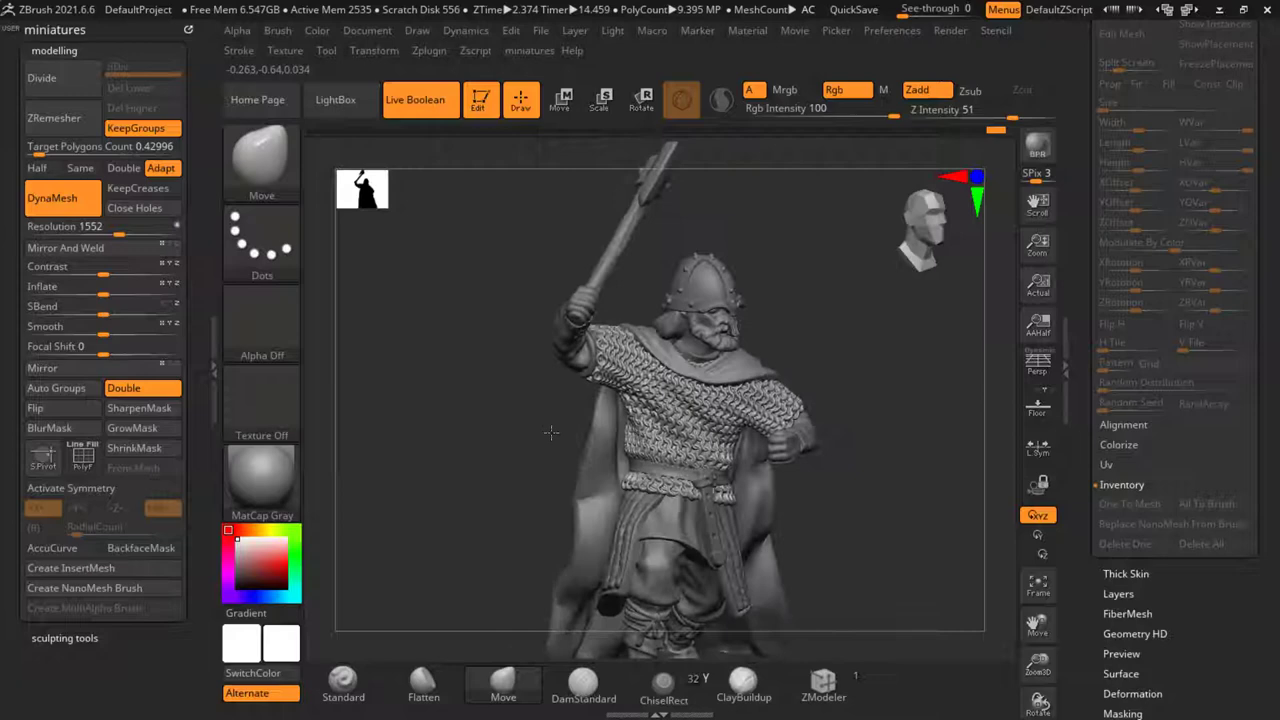